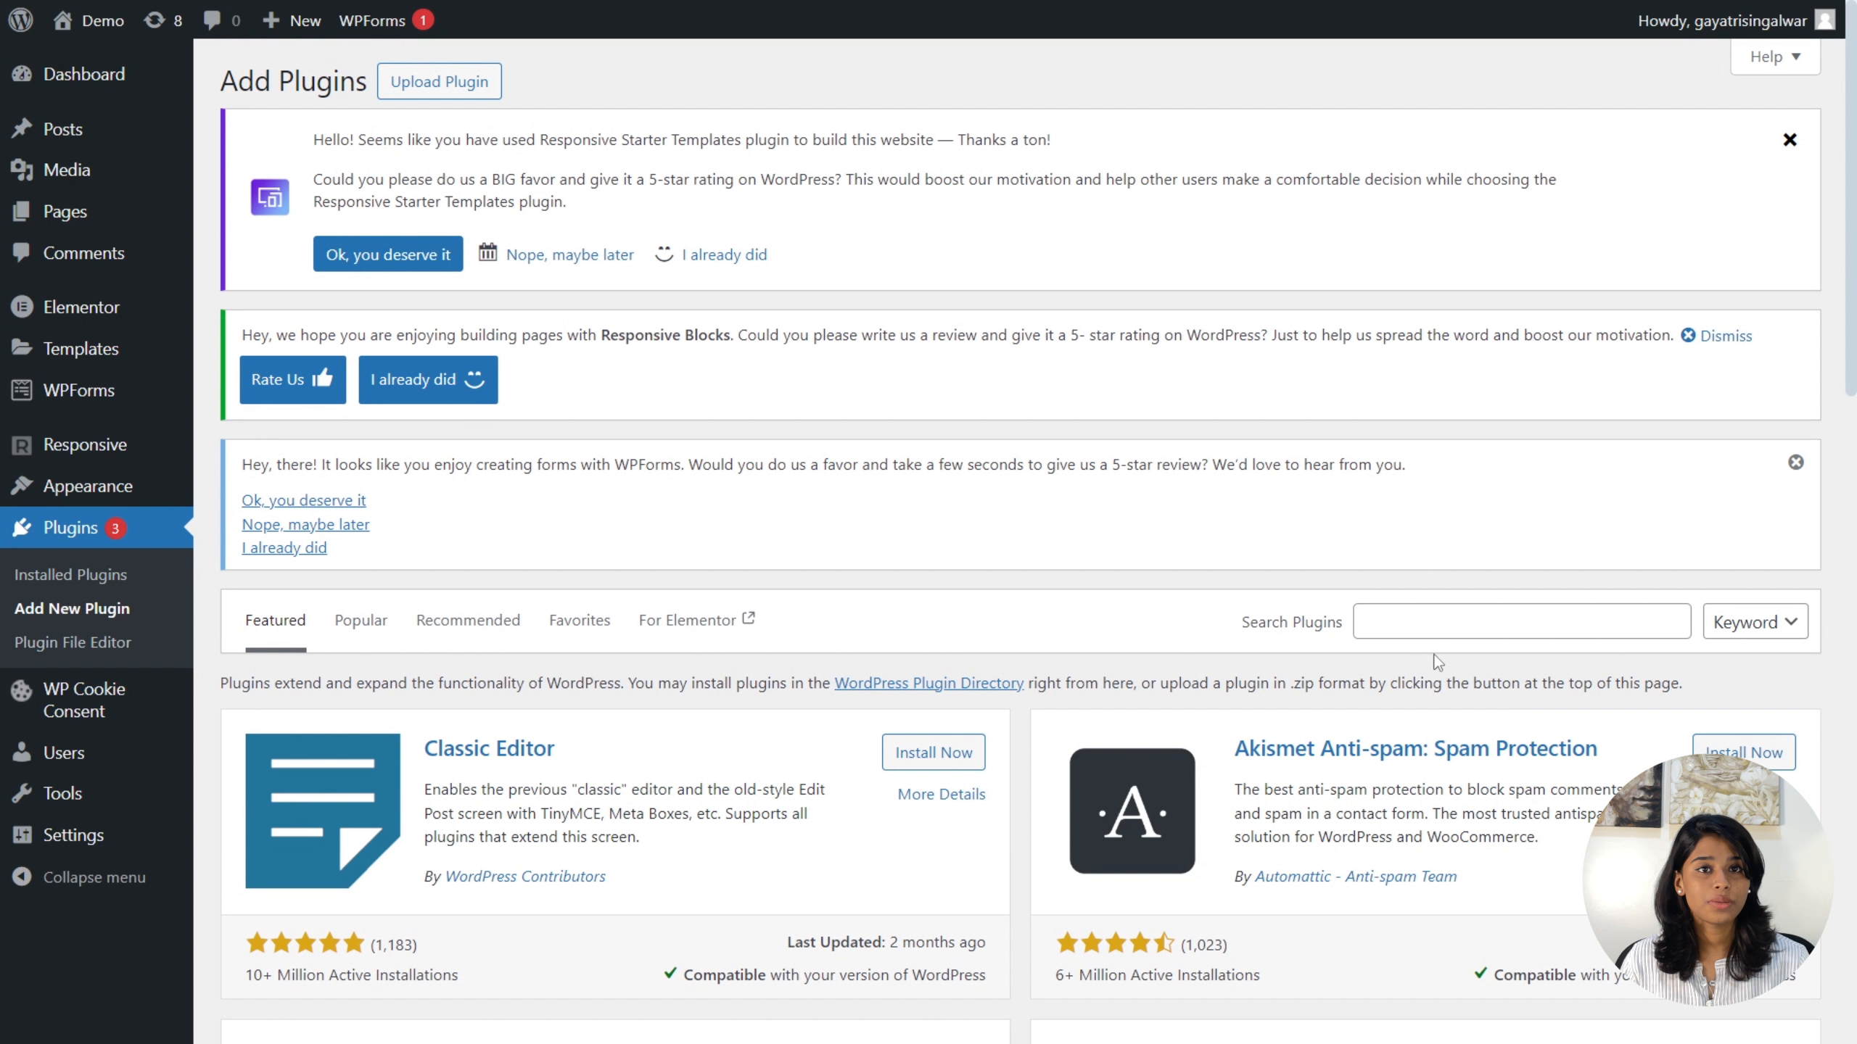
# - Install and activate the Responsive Addons for Elementor plugin, then visit the site's homepage
pyautogui.click(1429, 626)
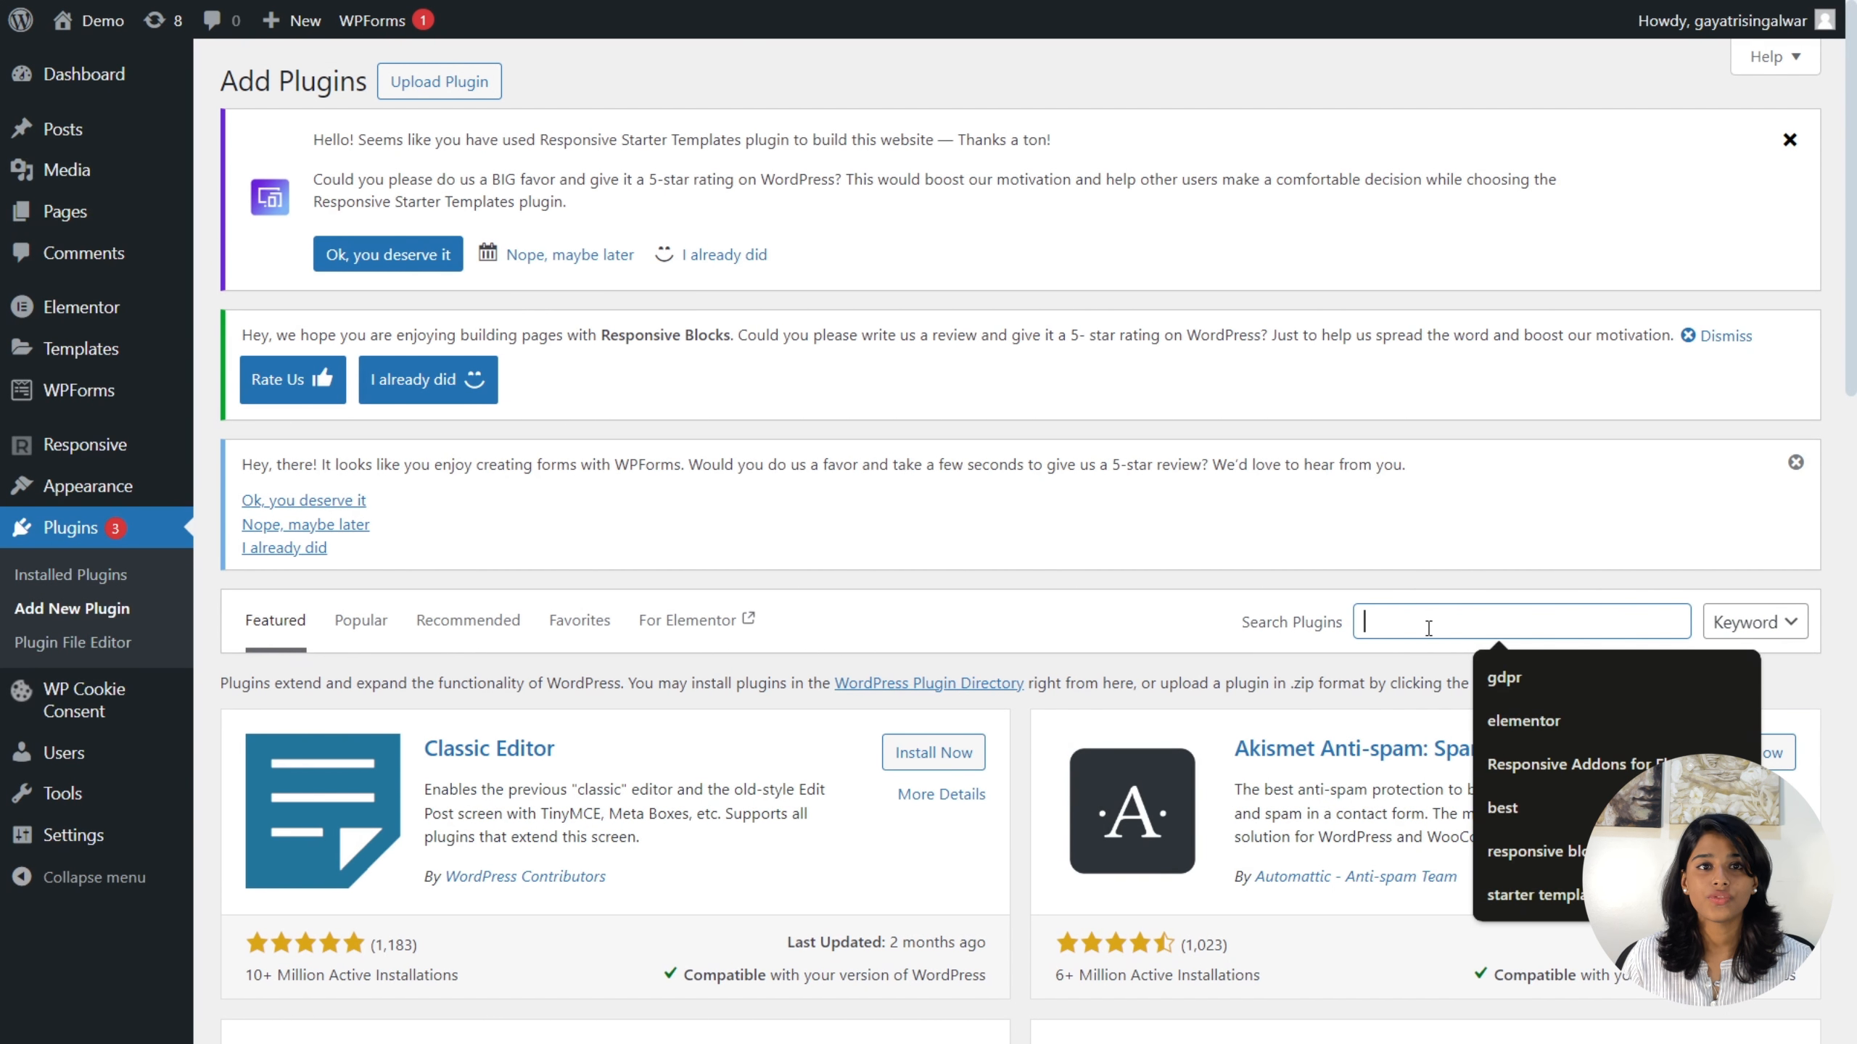
pyautogui.click(1502, 764)
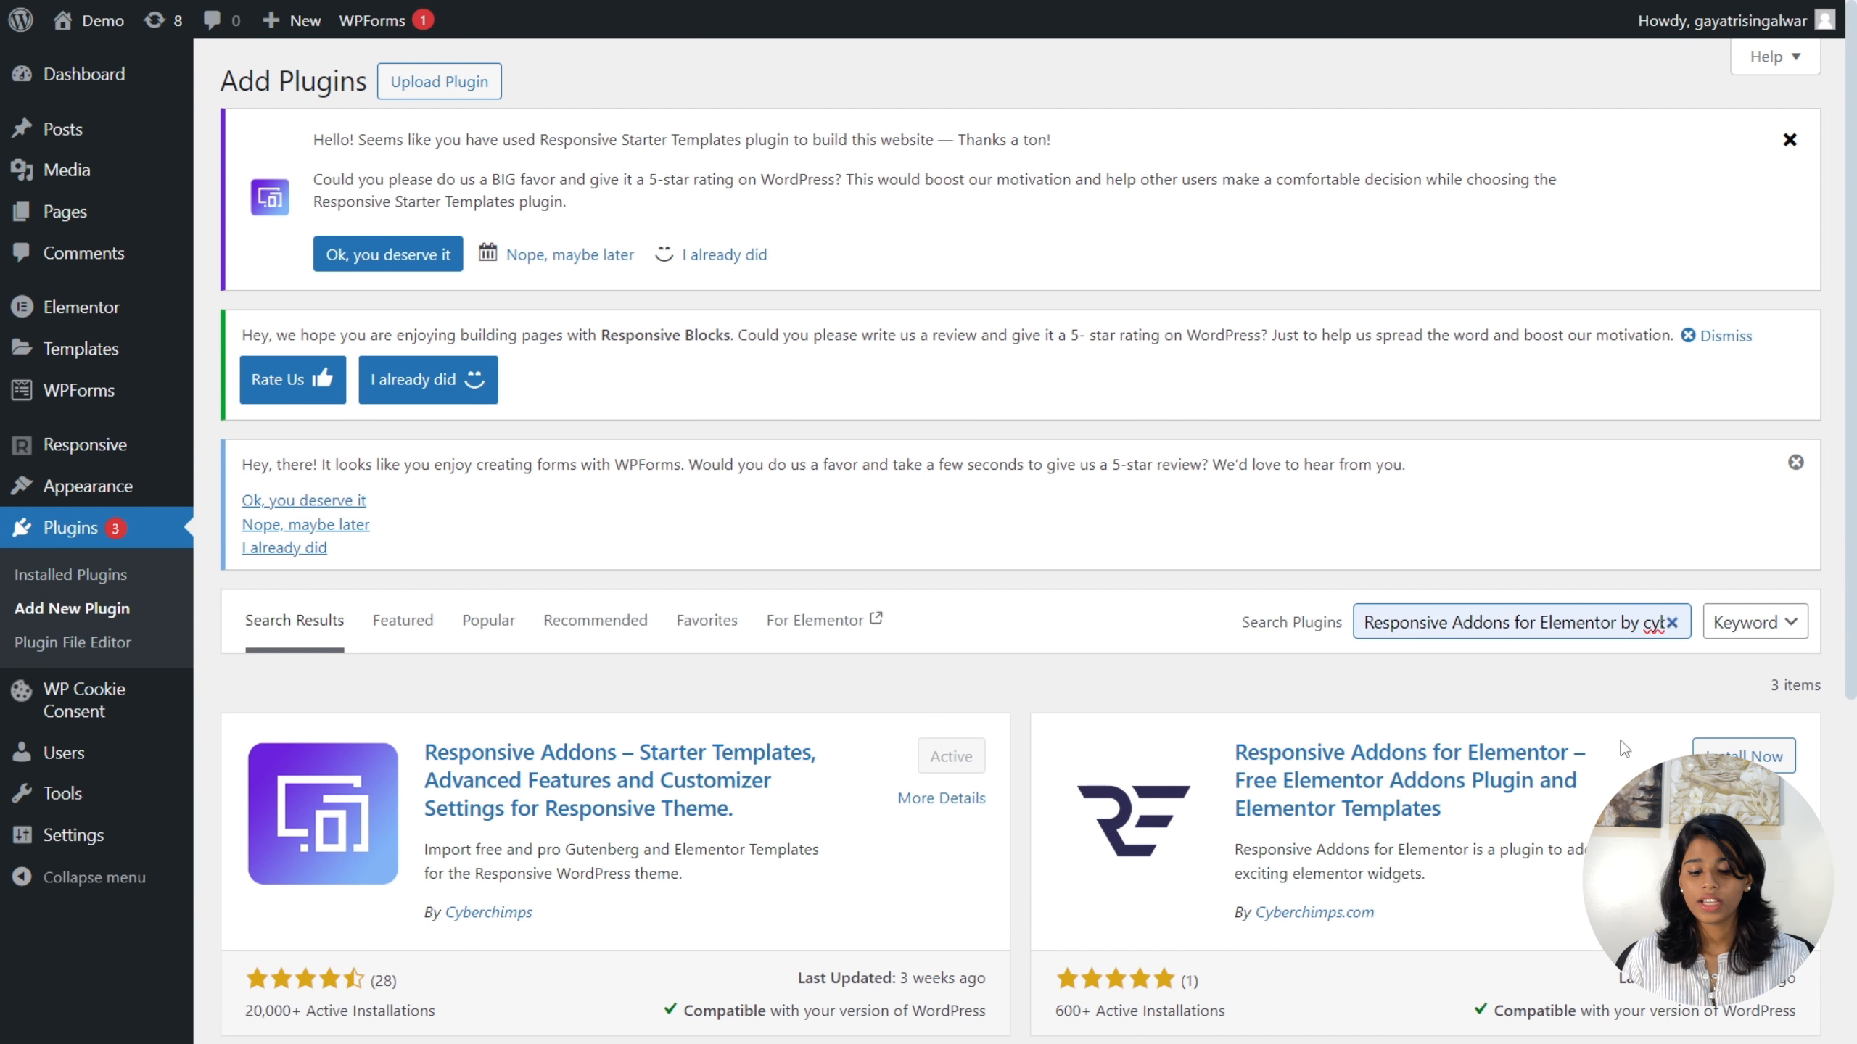
pyautogui.scroll(-4, 1637, 742)
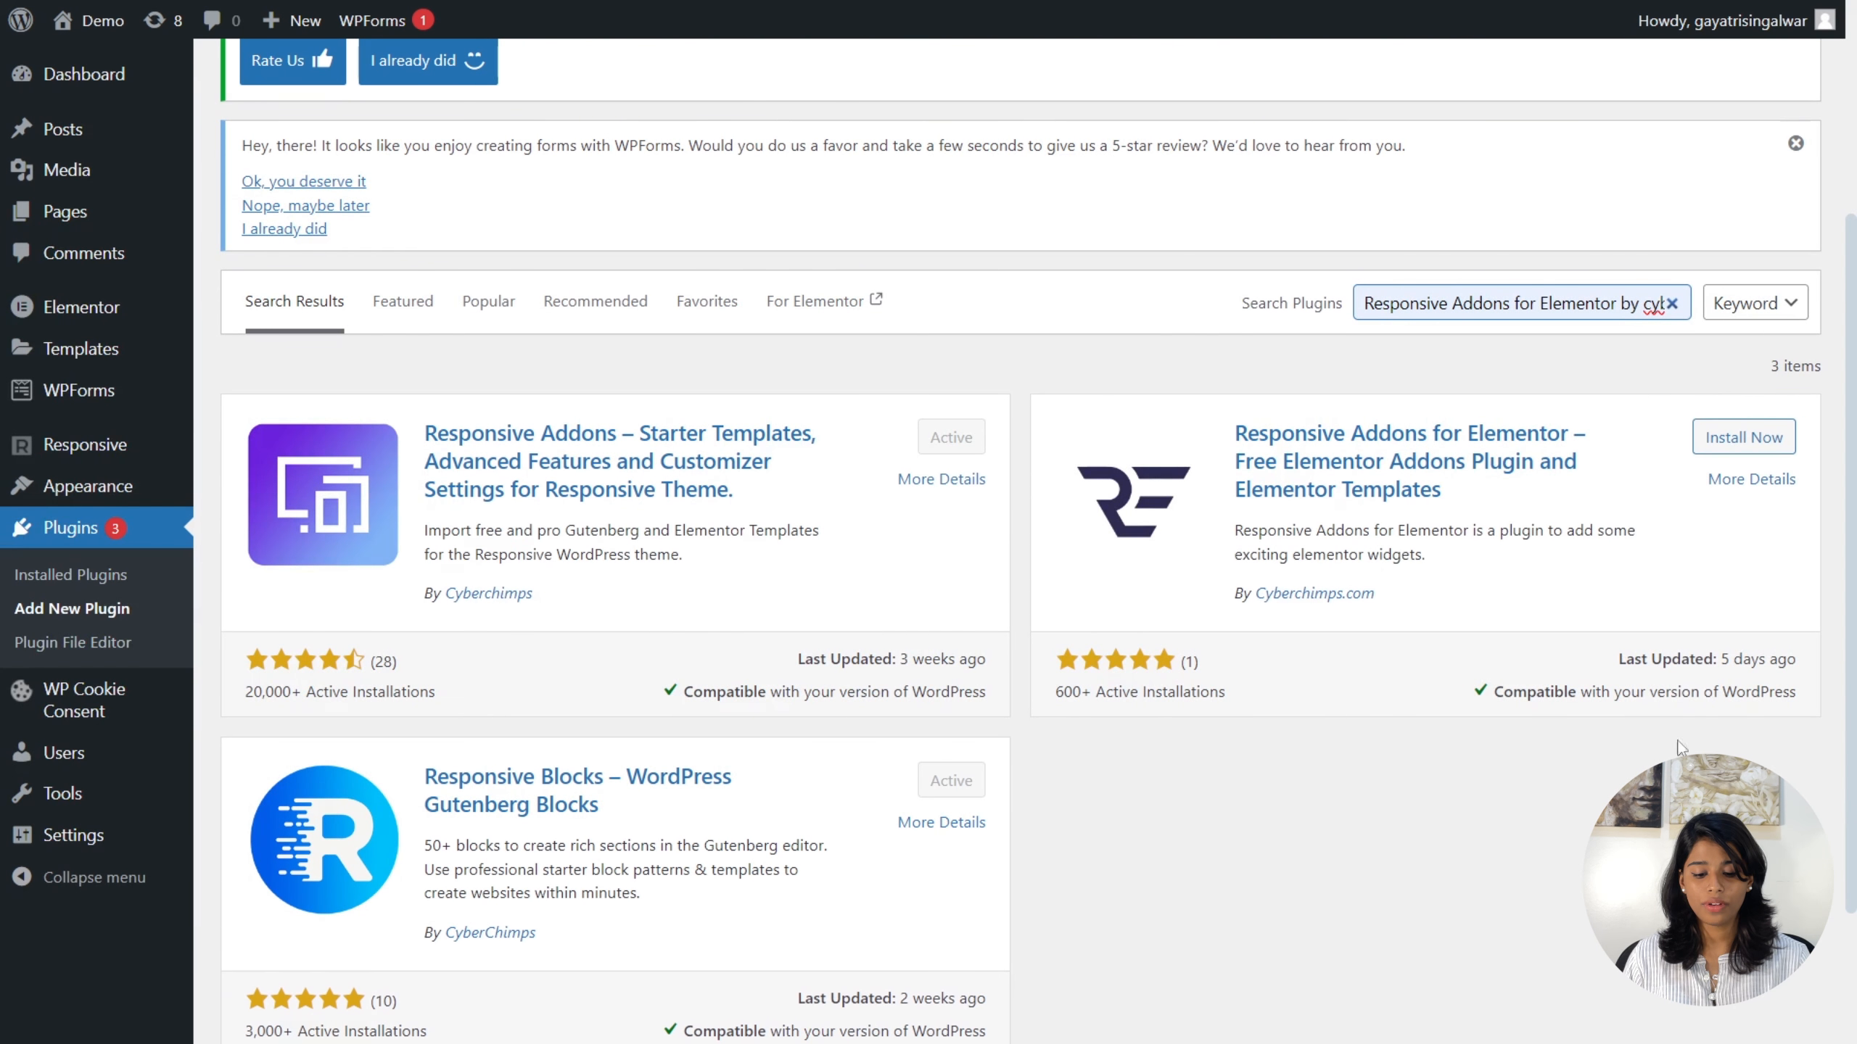
pyautogui.click(1735, 446)
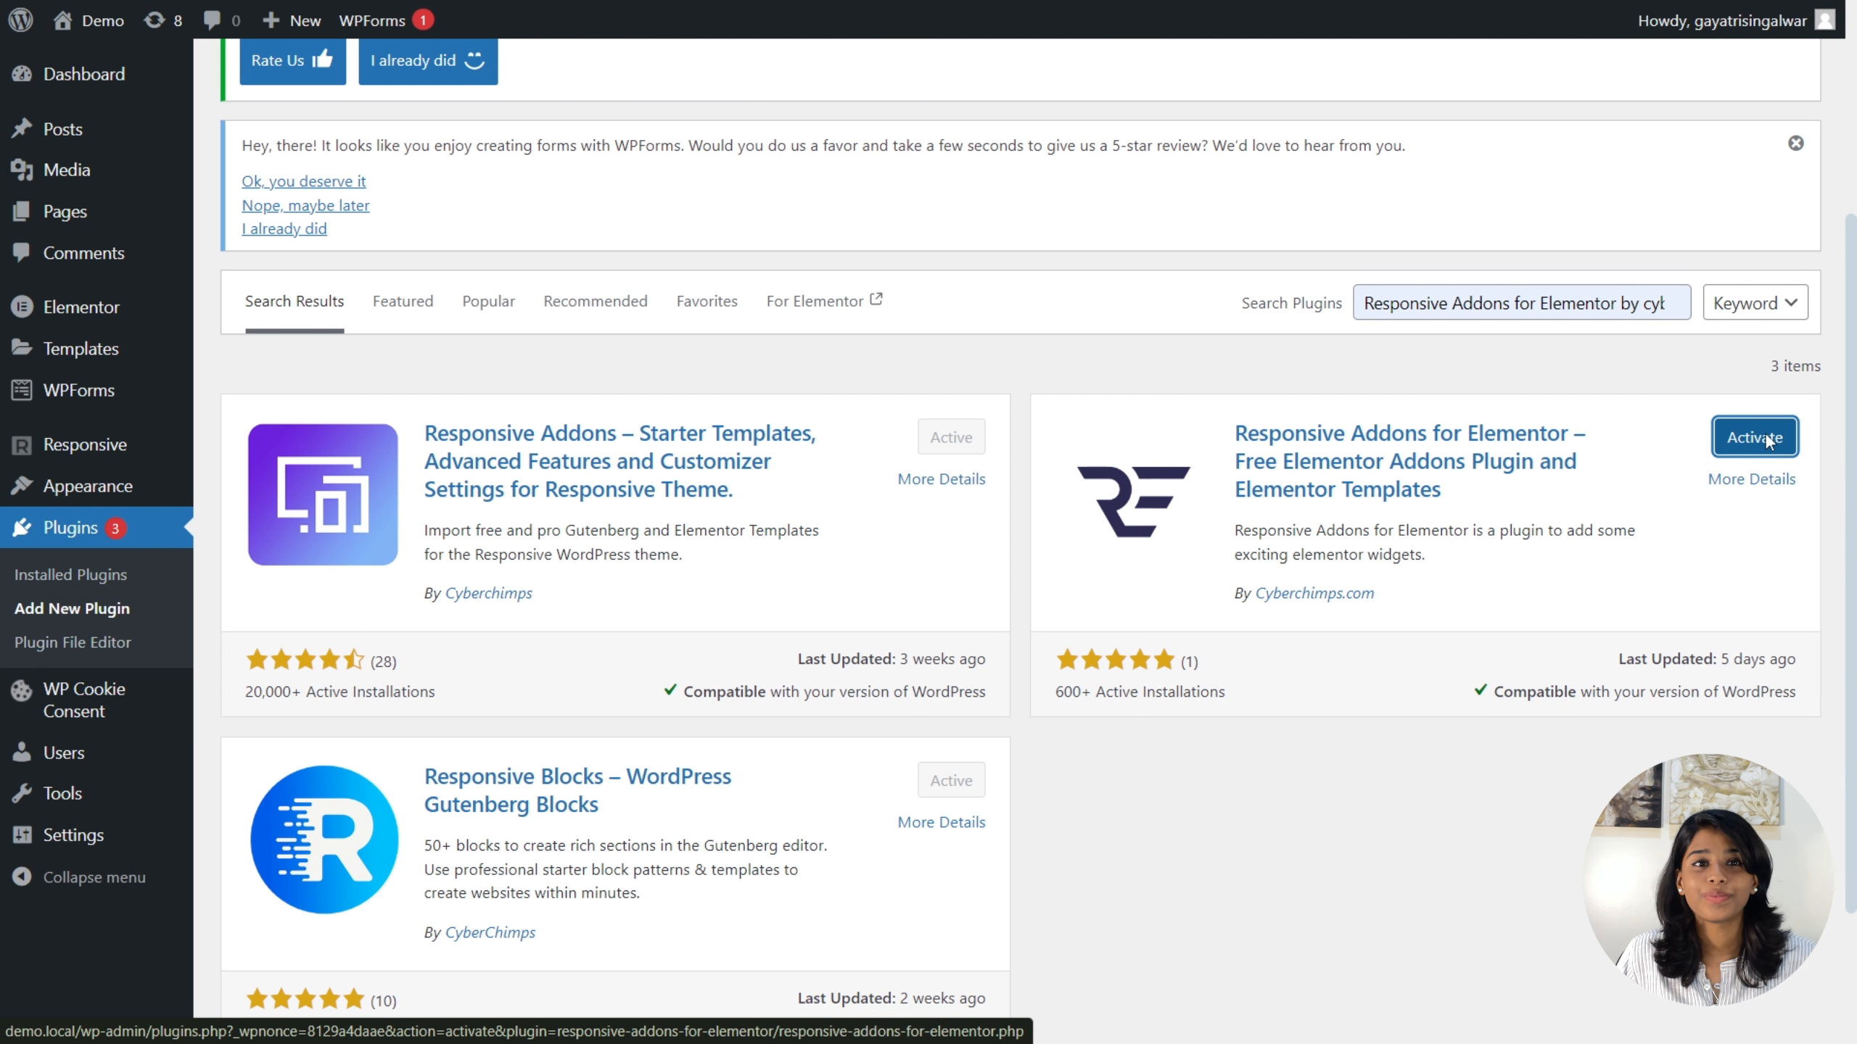
pyautogui.click(1766, 438)
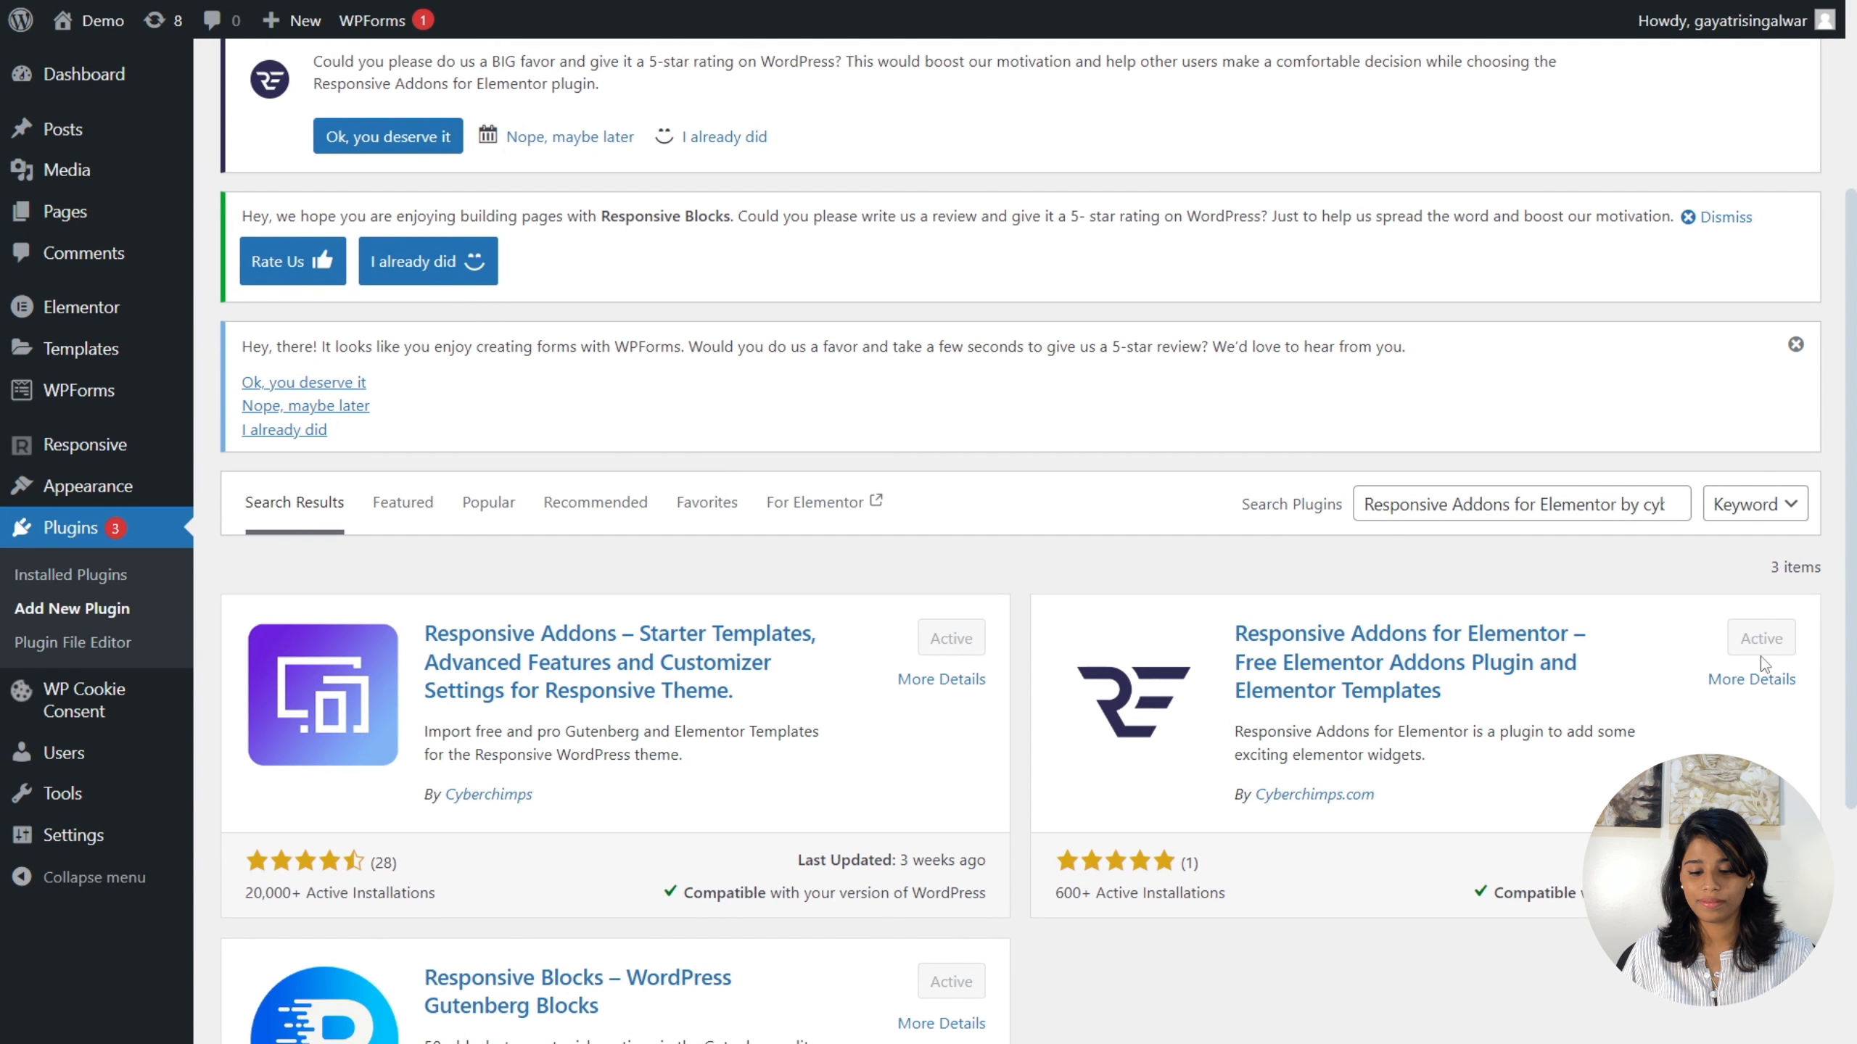
pyautogui.moveTo(91, 20)
pyautogui.click(105, 65)
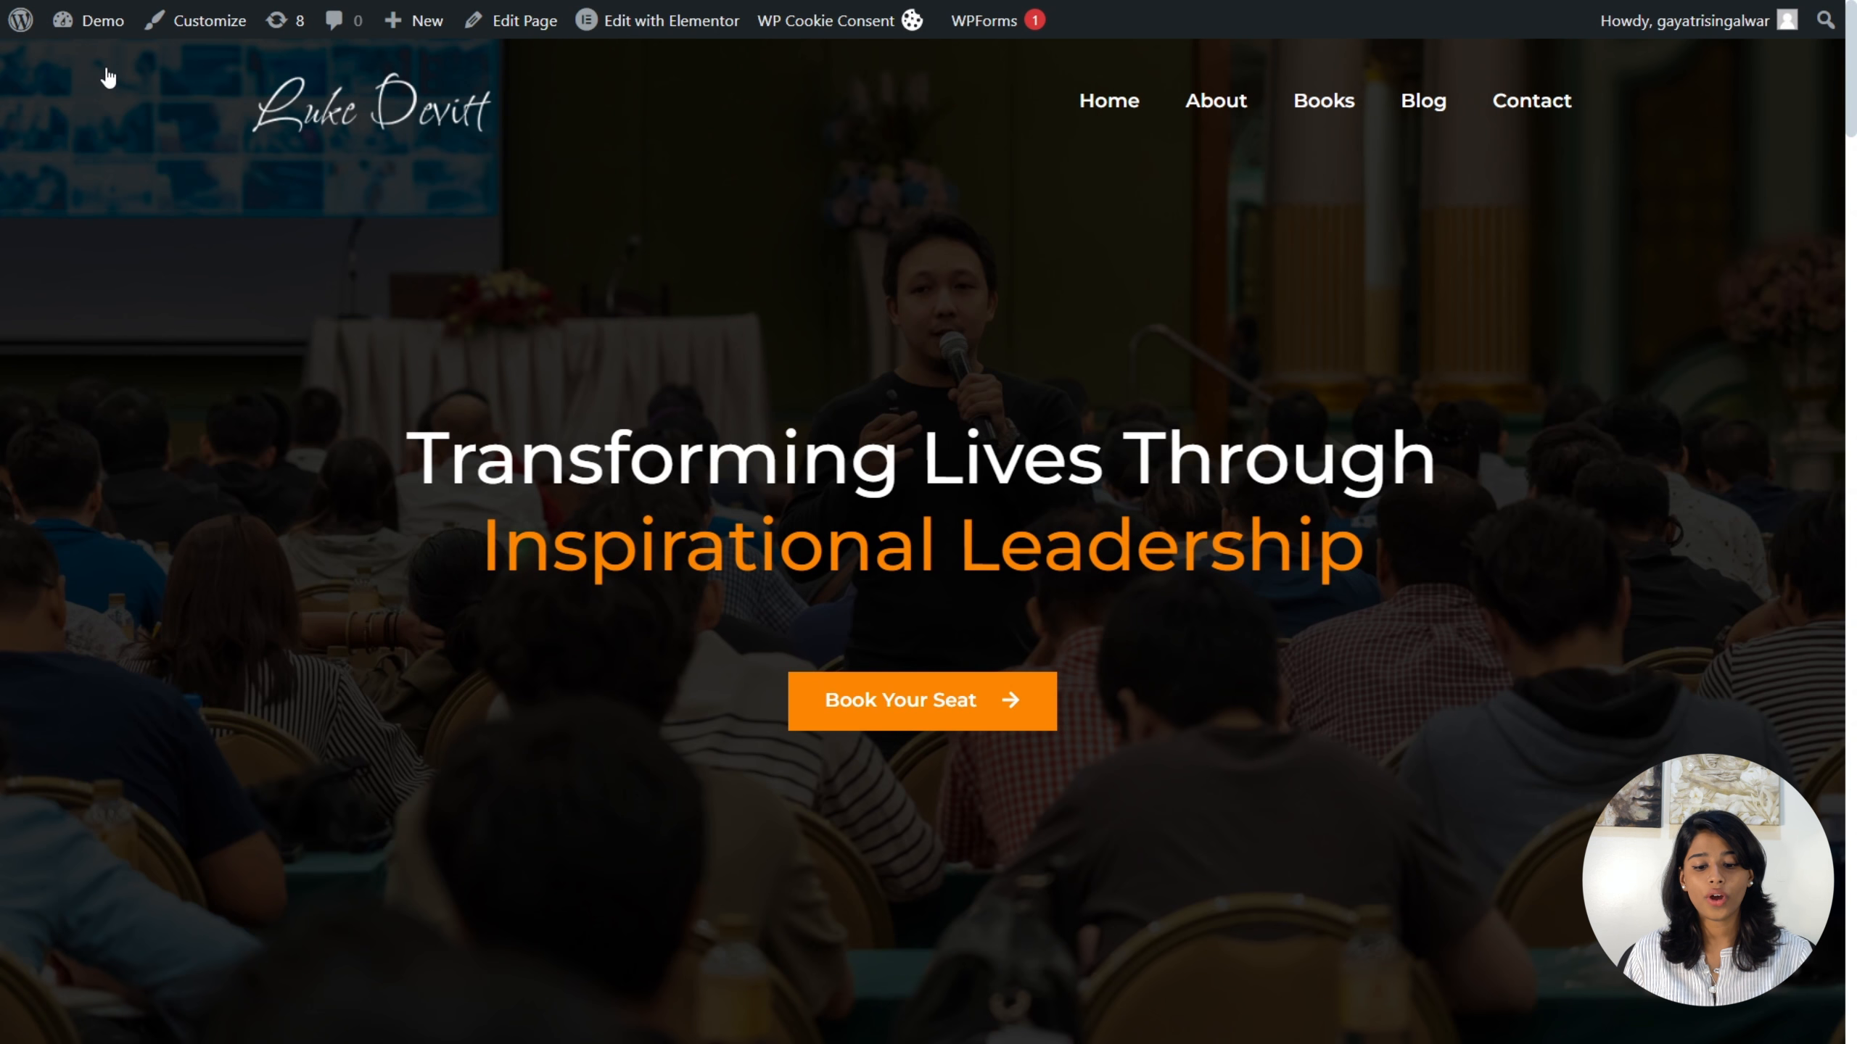
# - In Elementor, drag an RAE Author Box widget onto the homepage just below the MINDSET heading
pyautogui.click(637, 40)
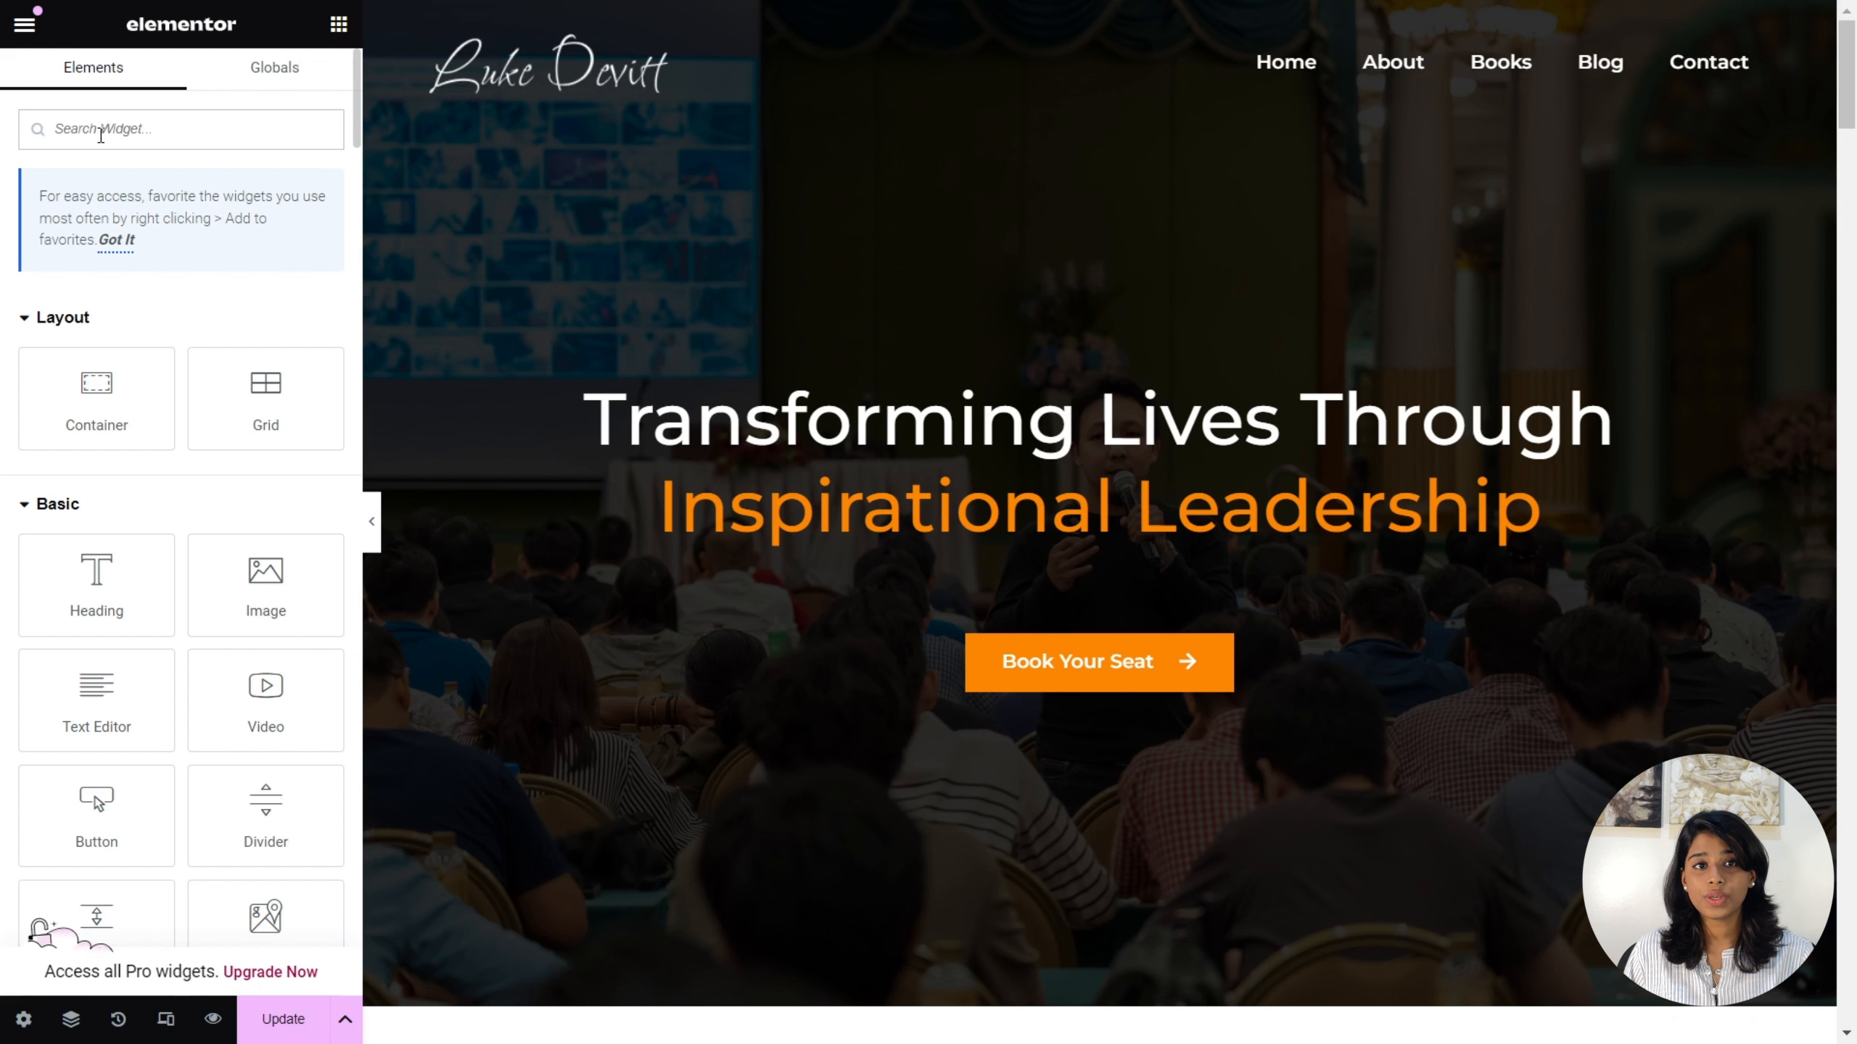
pyautogui.click(101, 132)
pyautogui.write('RAE')
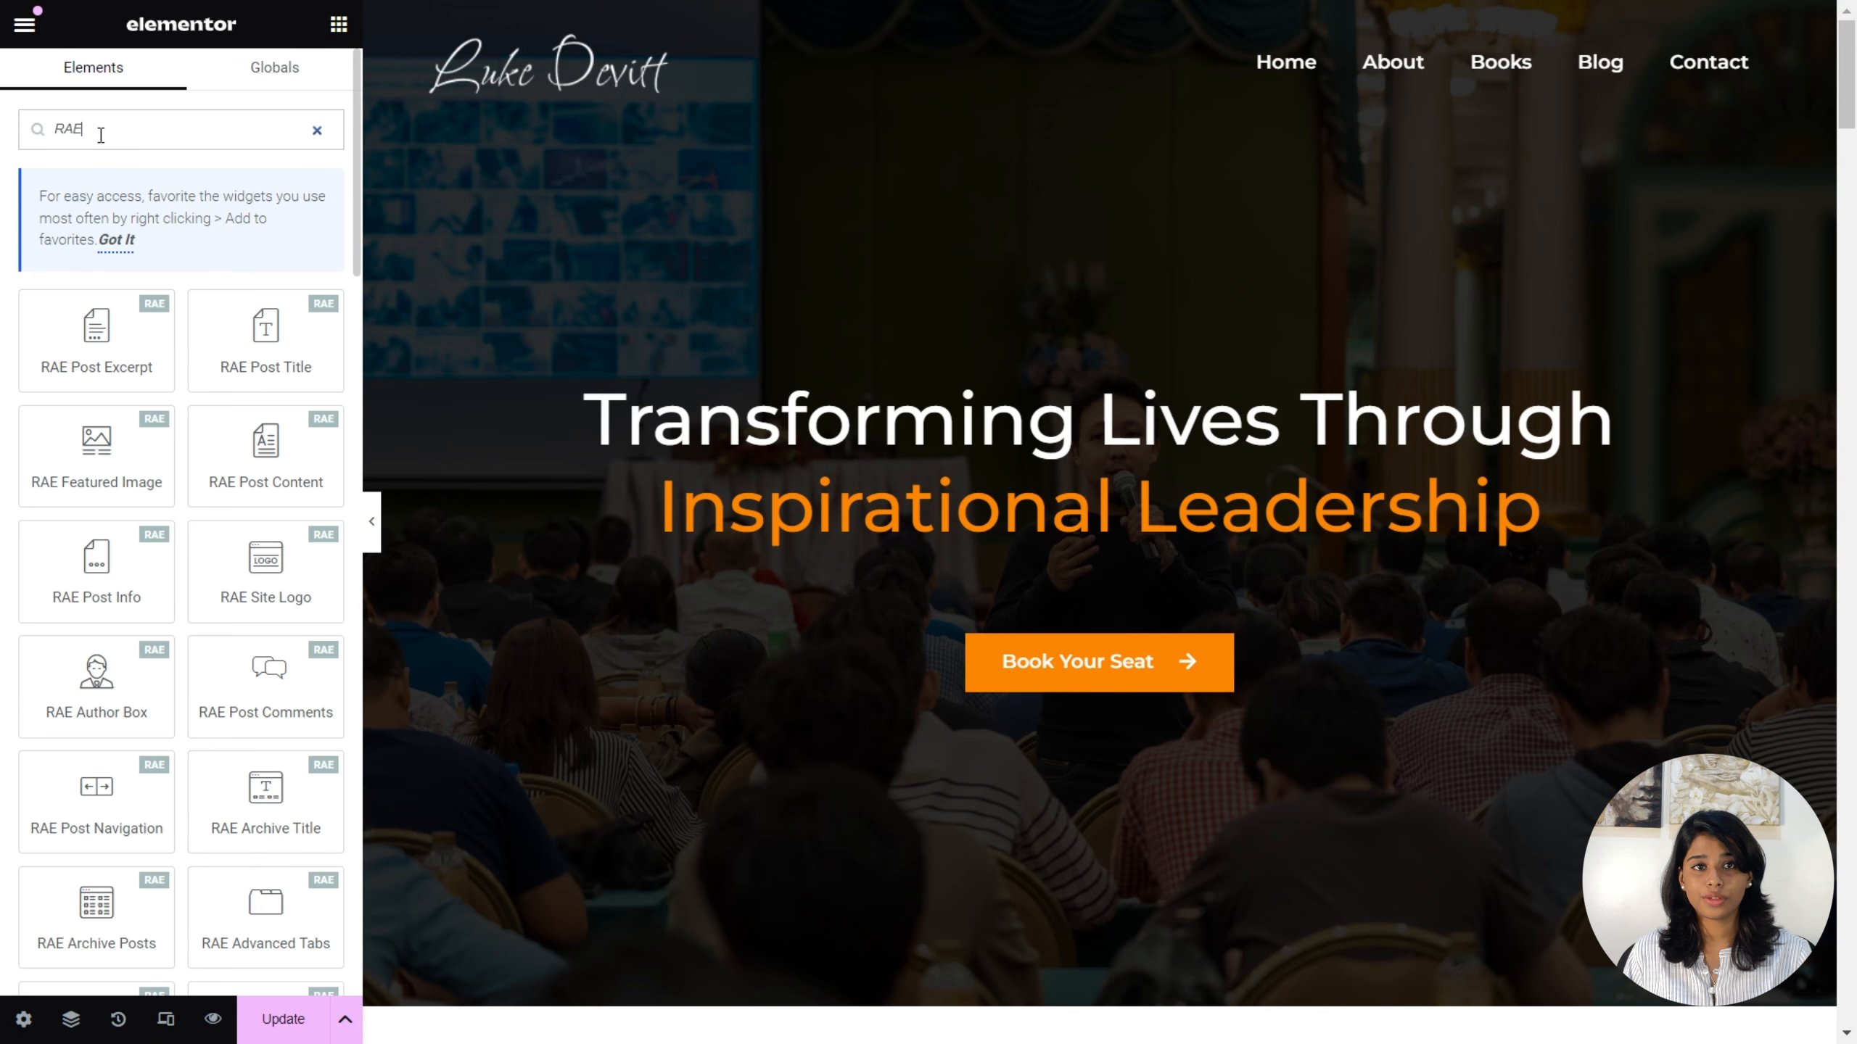
pyautogui.write(' Aut')
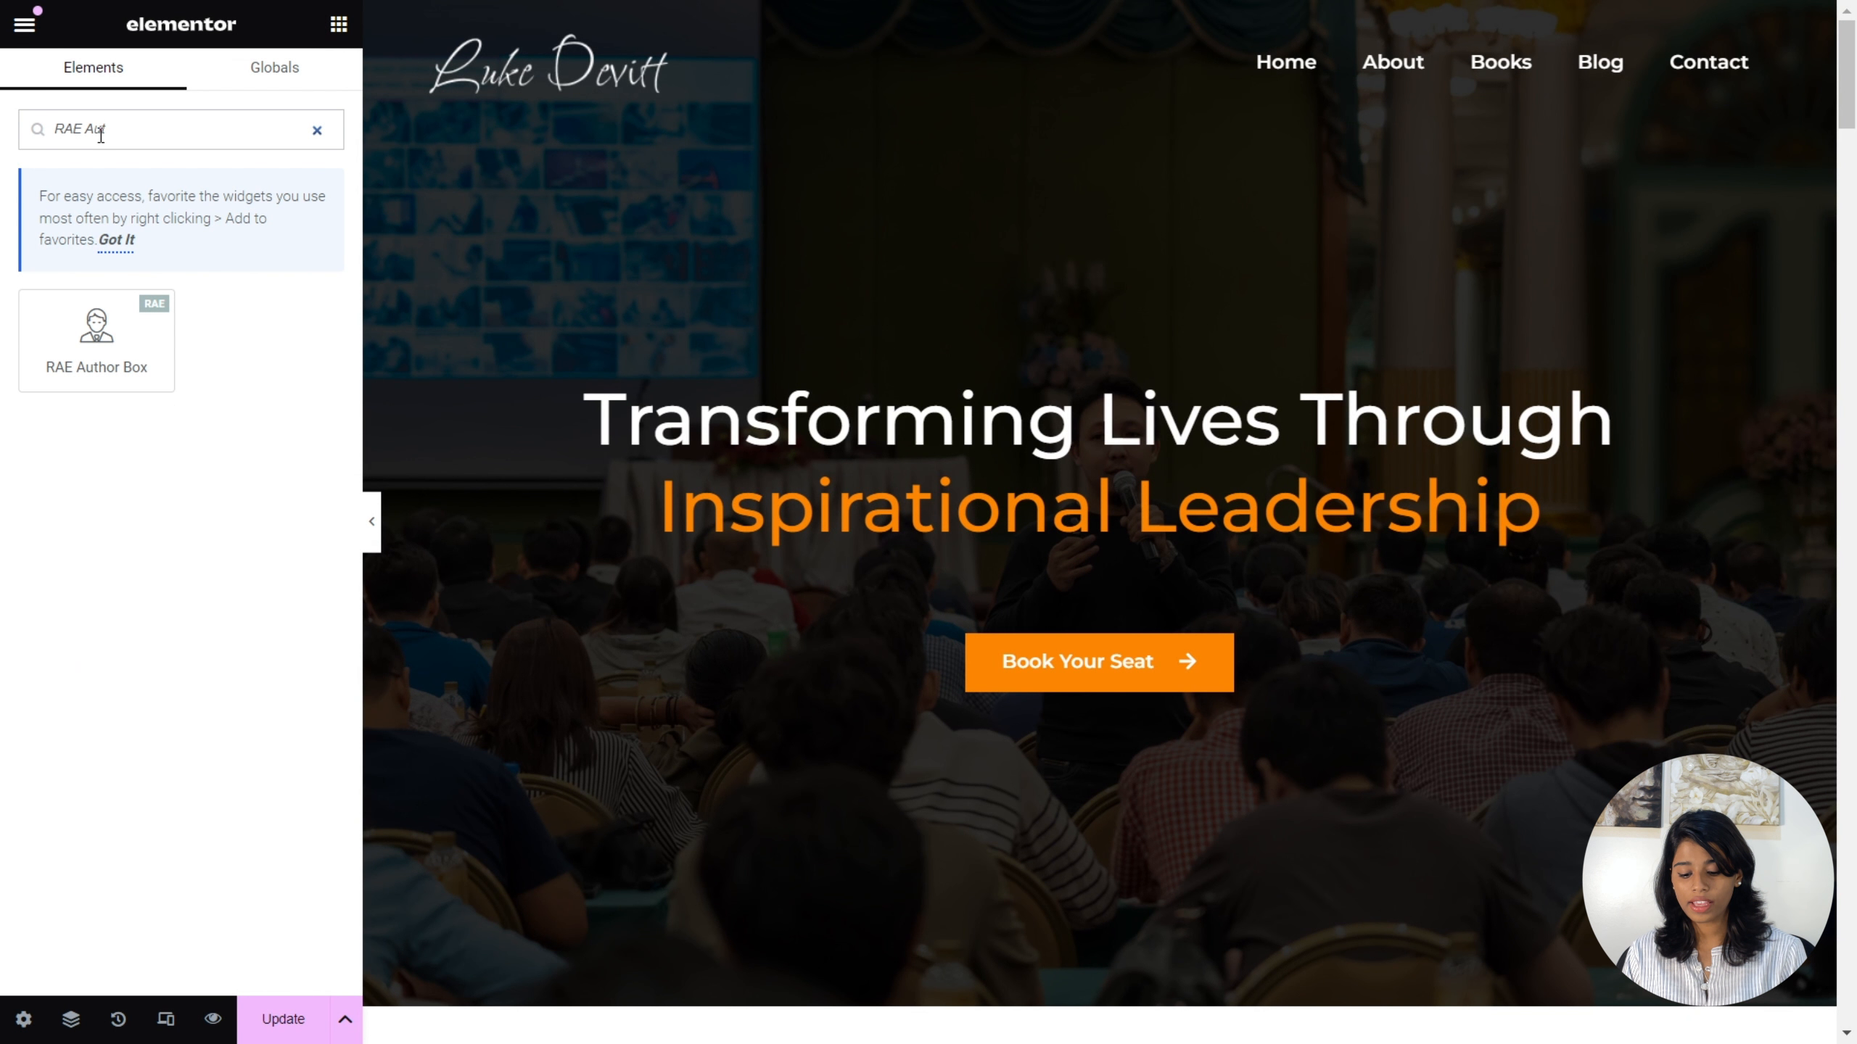
pyautogui.write('hor')
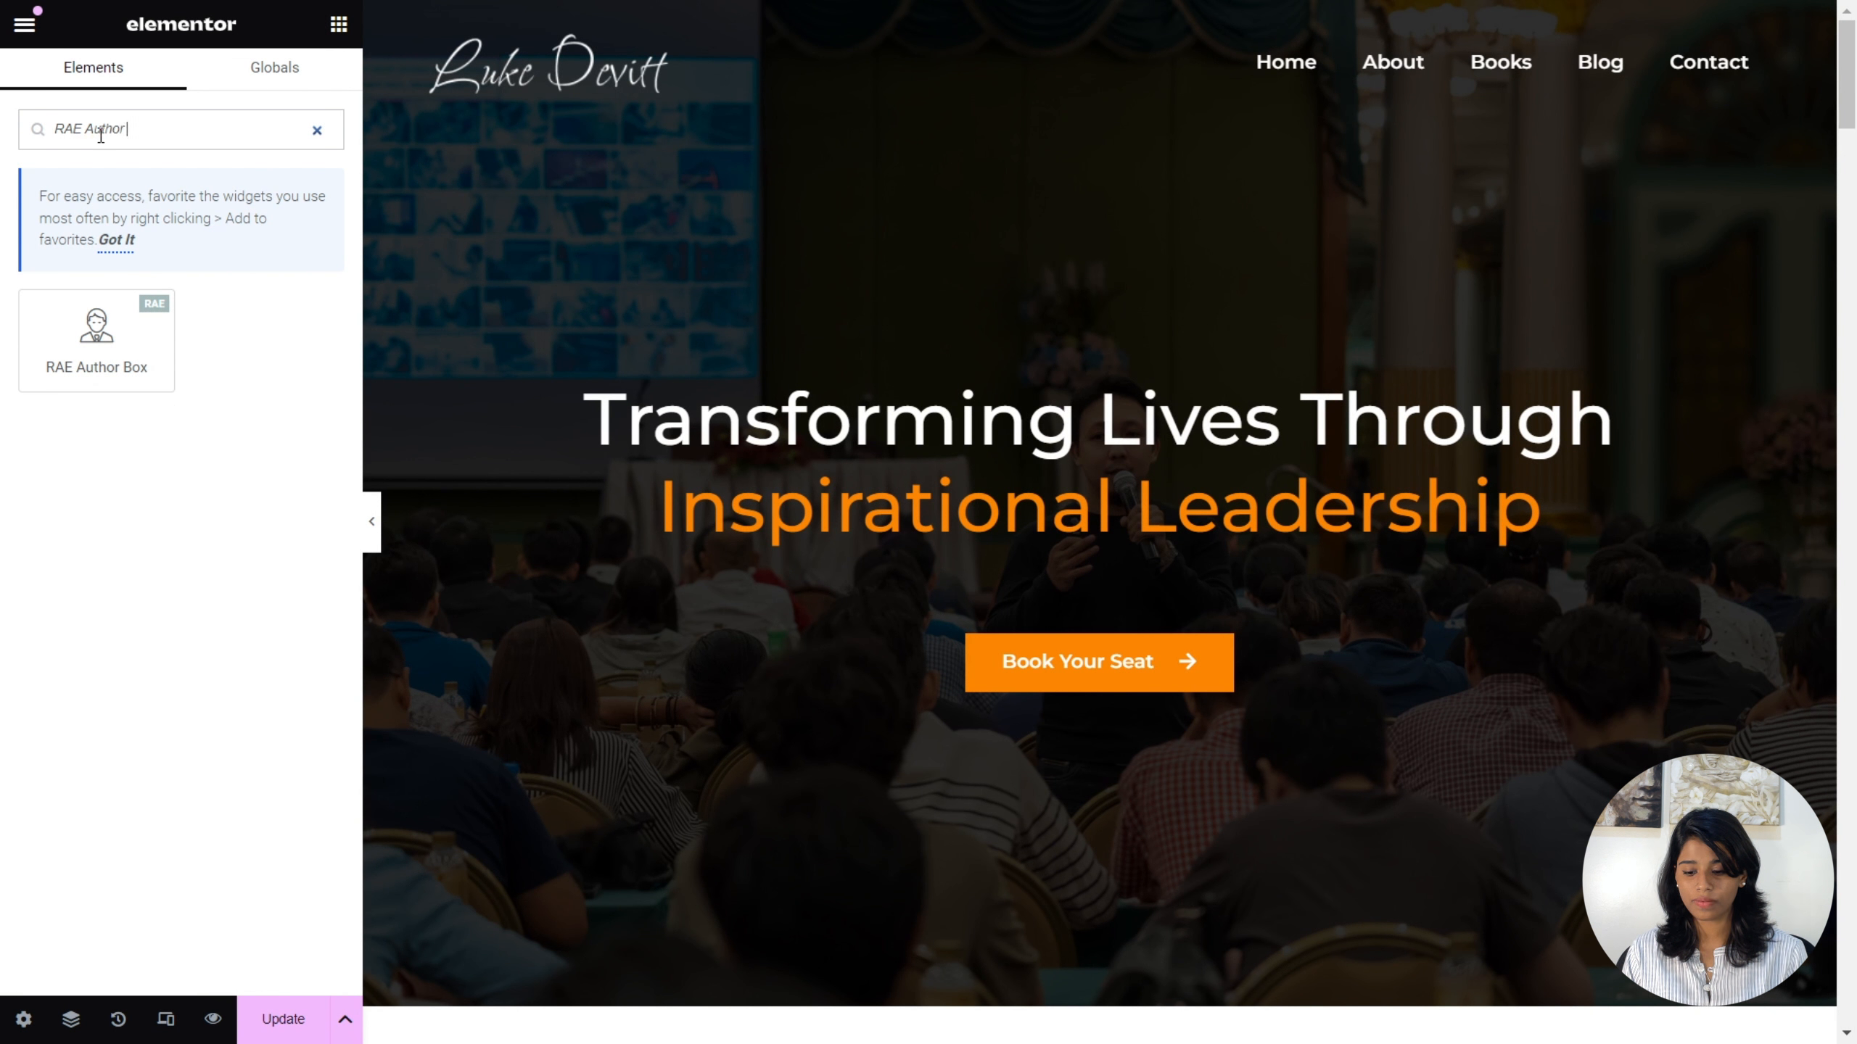
pyautogui.write(' BOx')
pyautogui.scroll(-10, 464, 450)
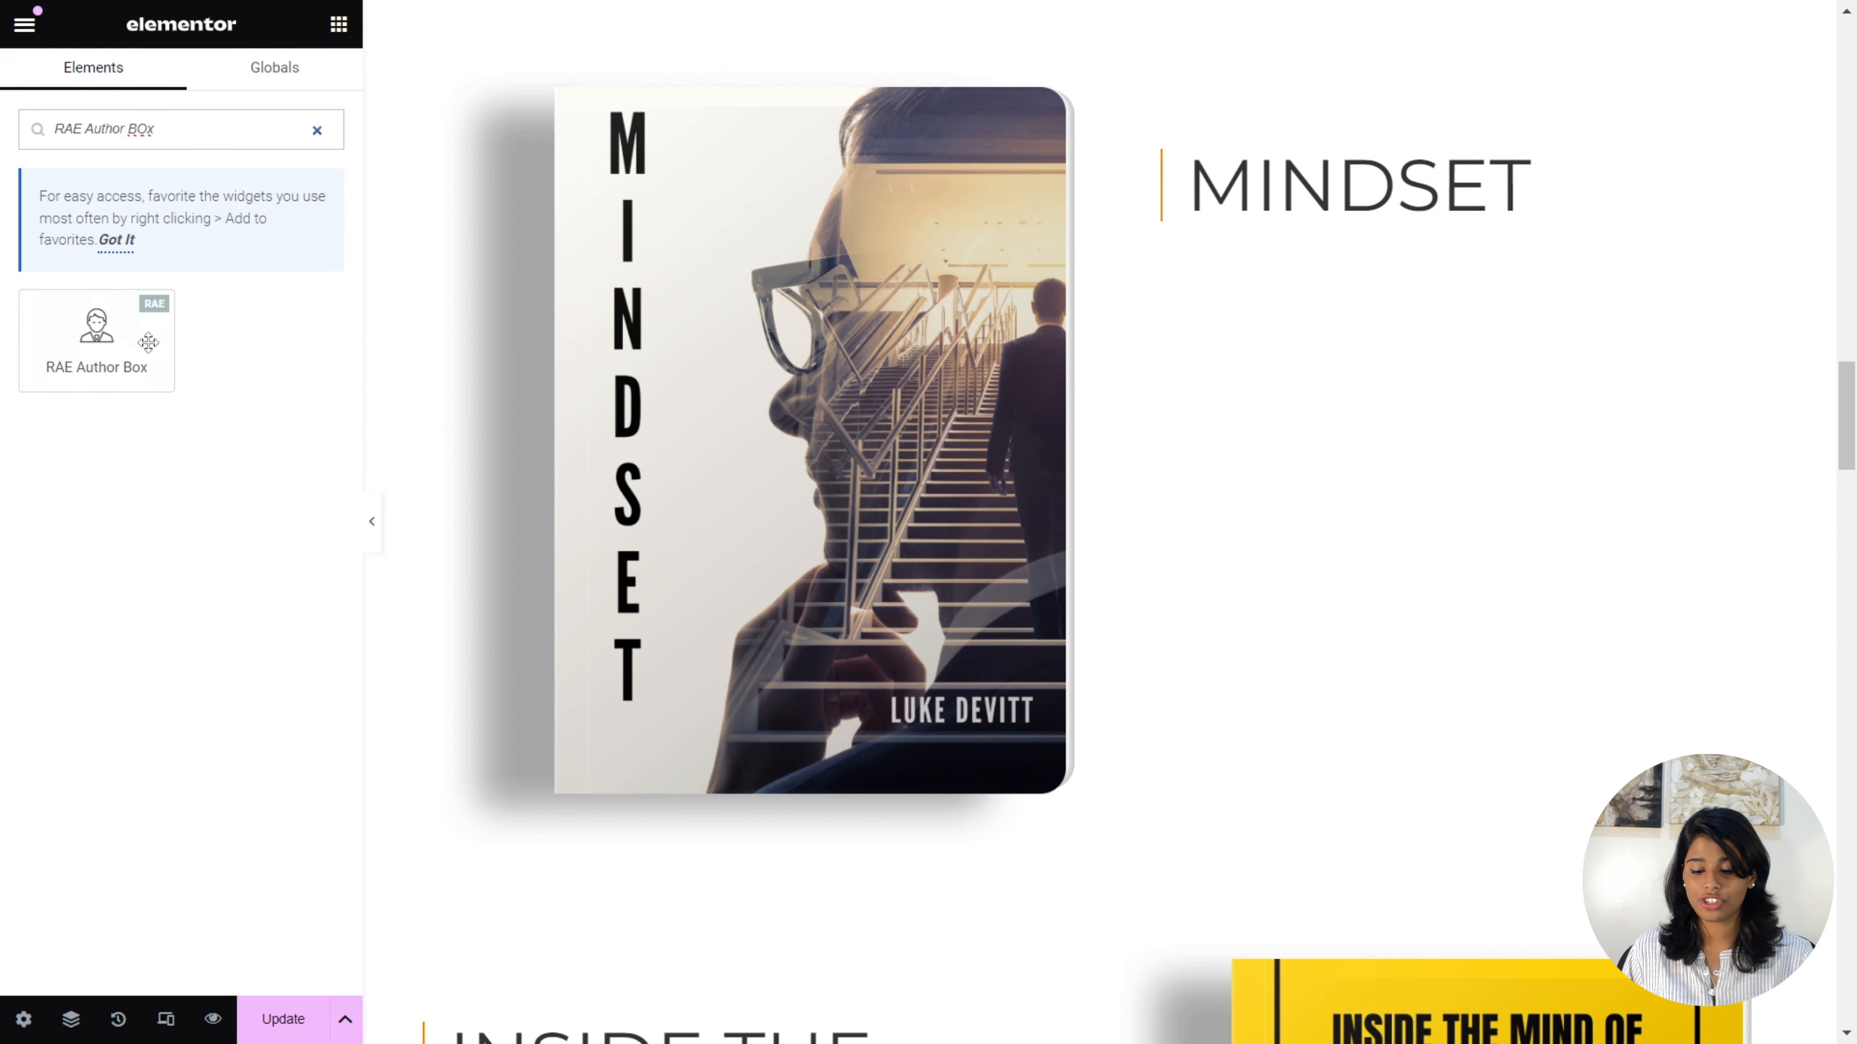
pyautogui.moveTo(128, 338); pyautogui.dragTo(1197, 272)
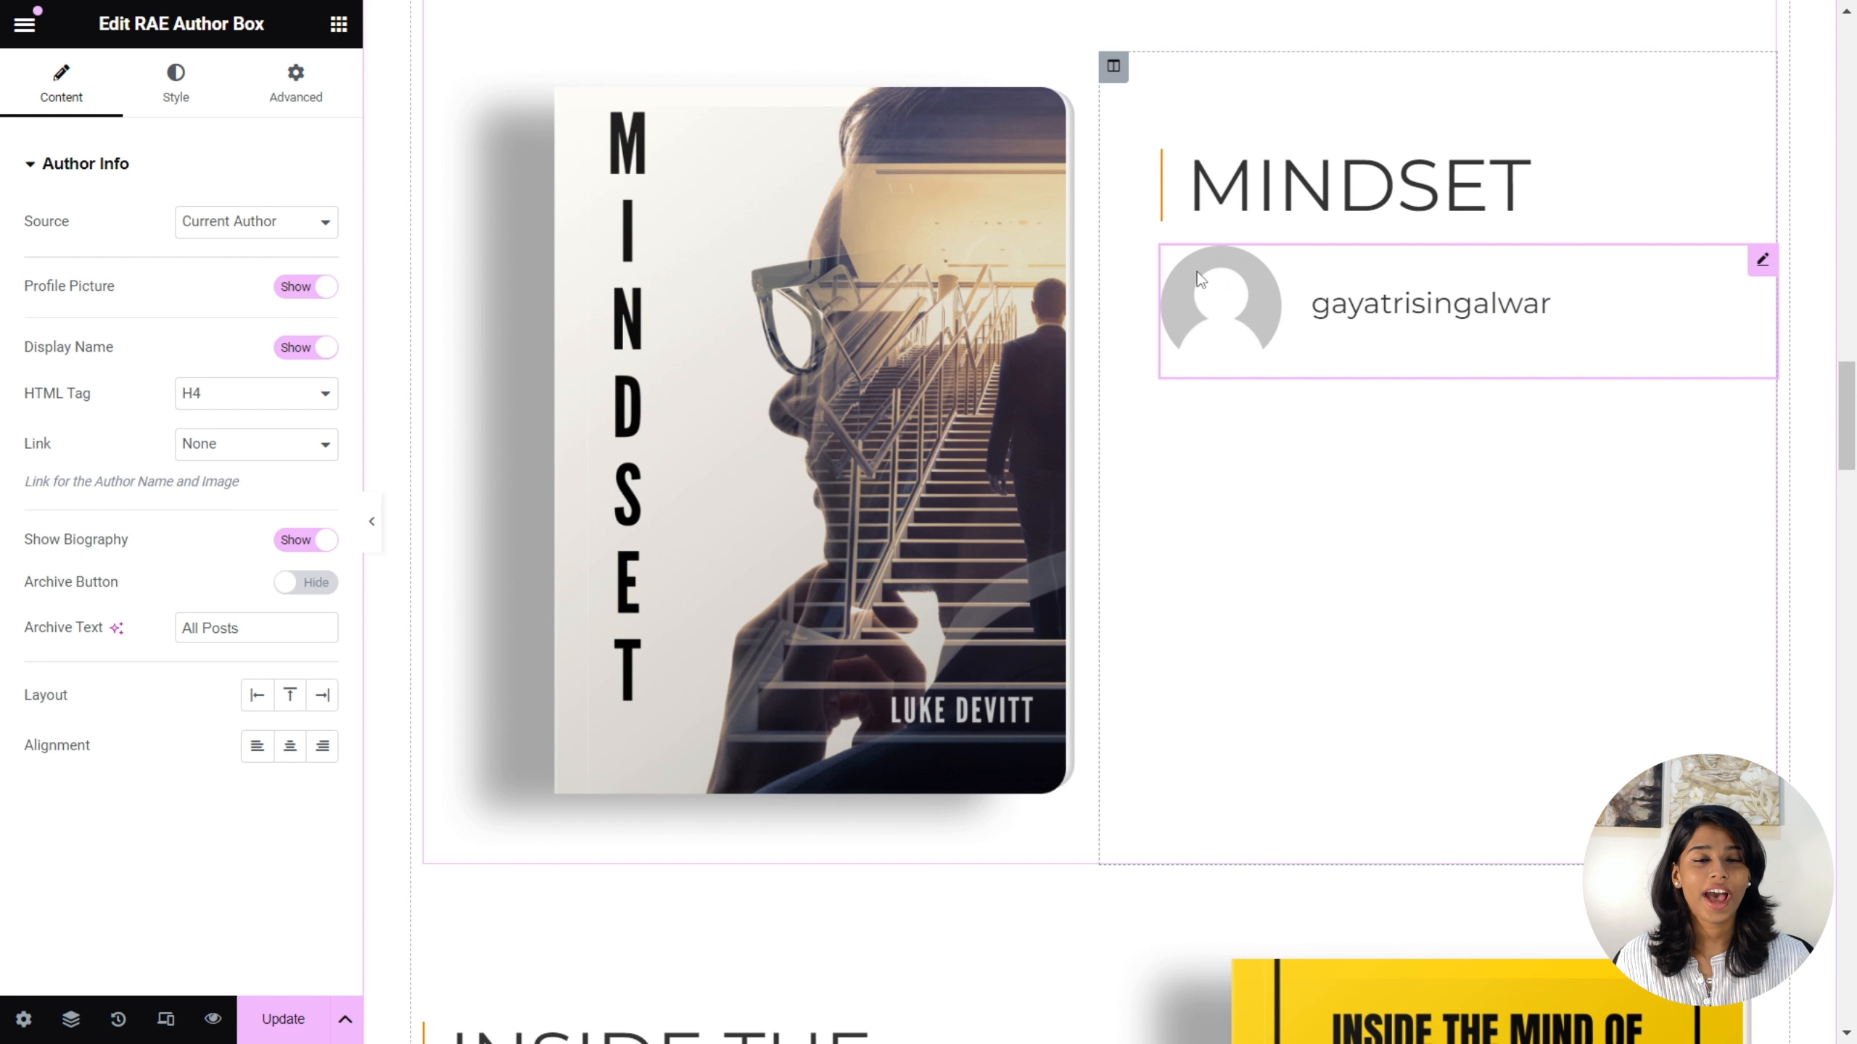
pyautogui.scroll(2, 1242, 538)
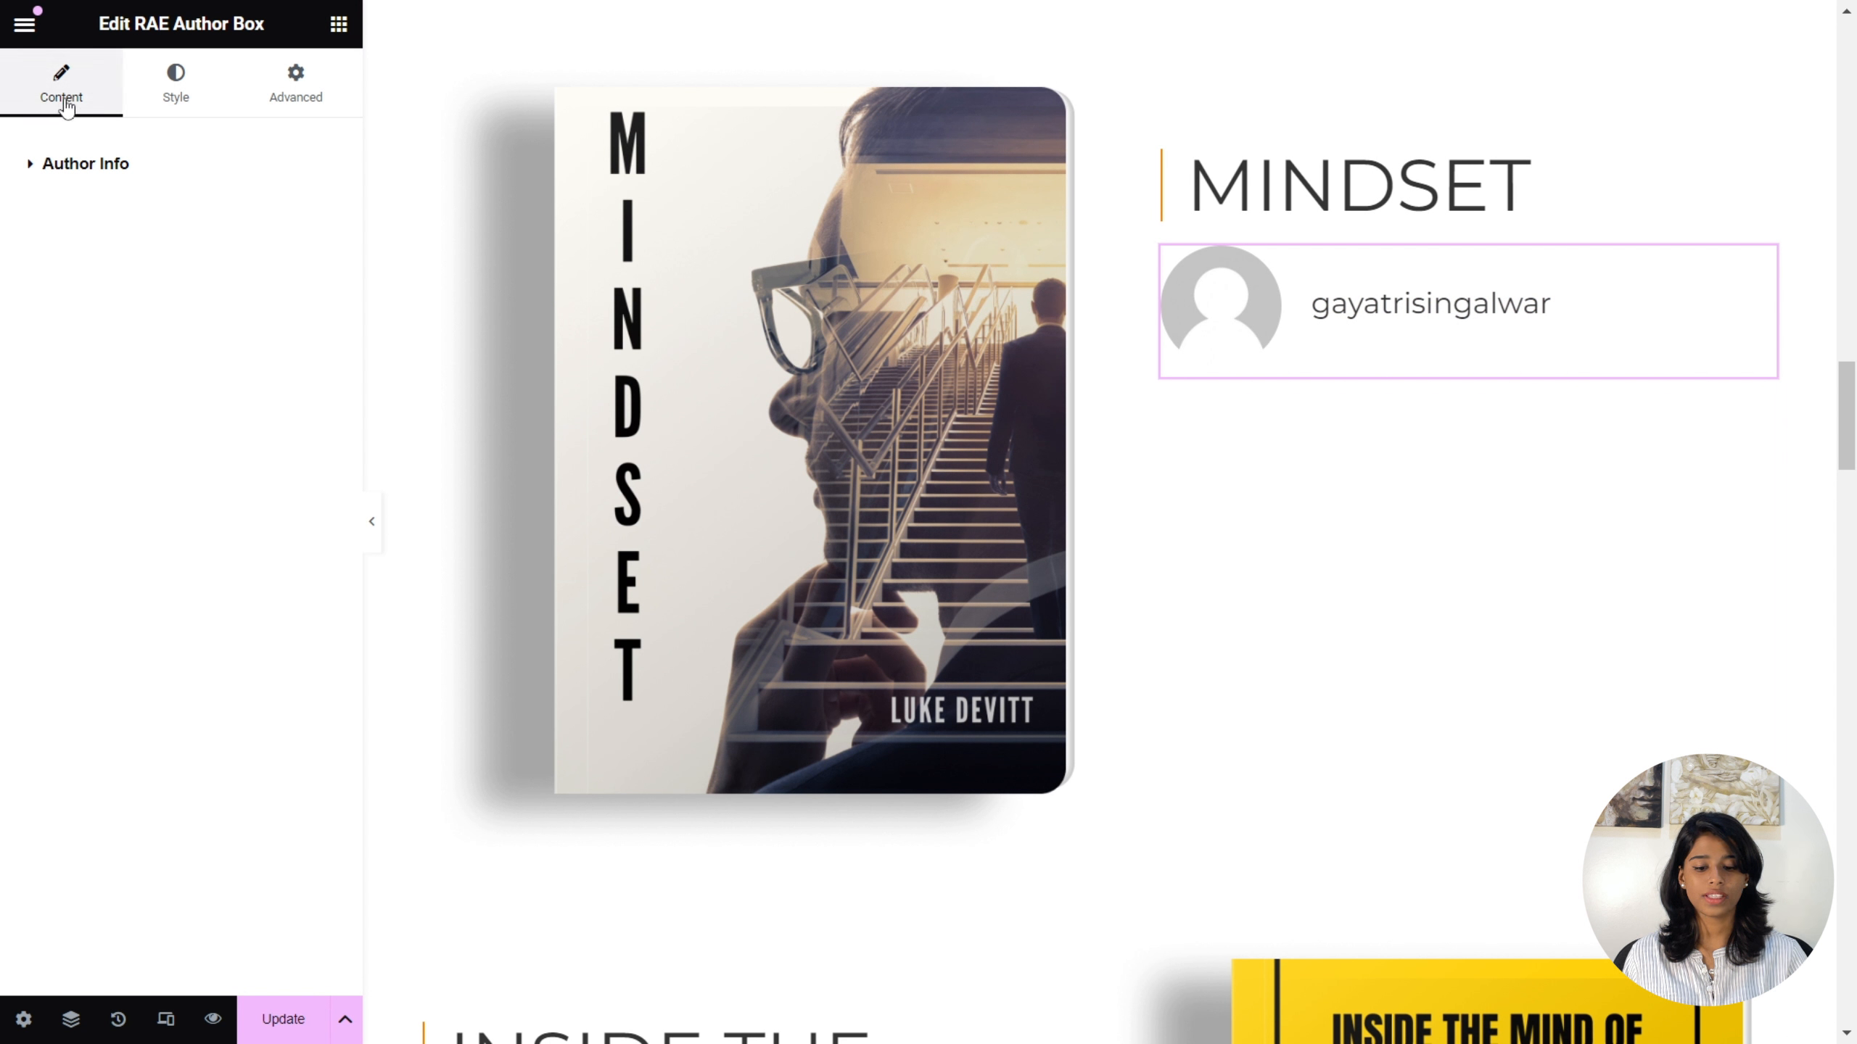
pyautogui.click(86, 165)
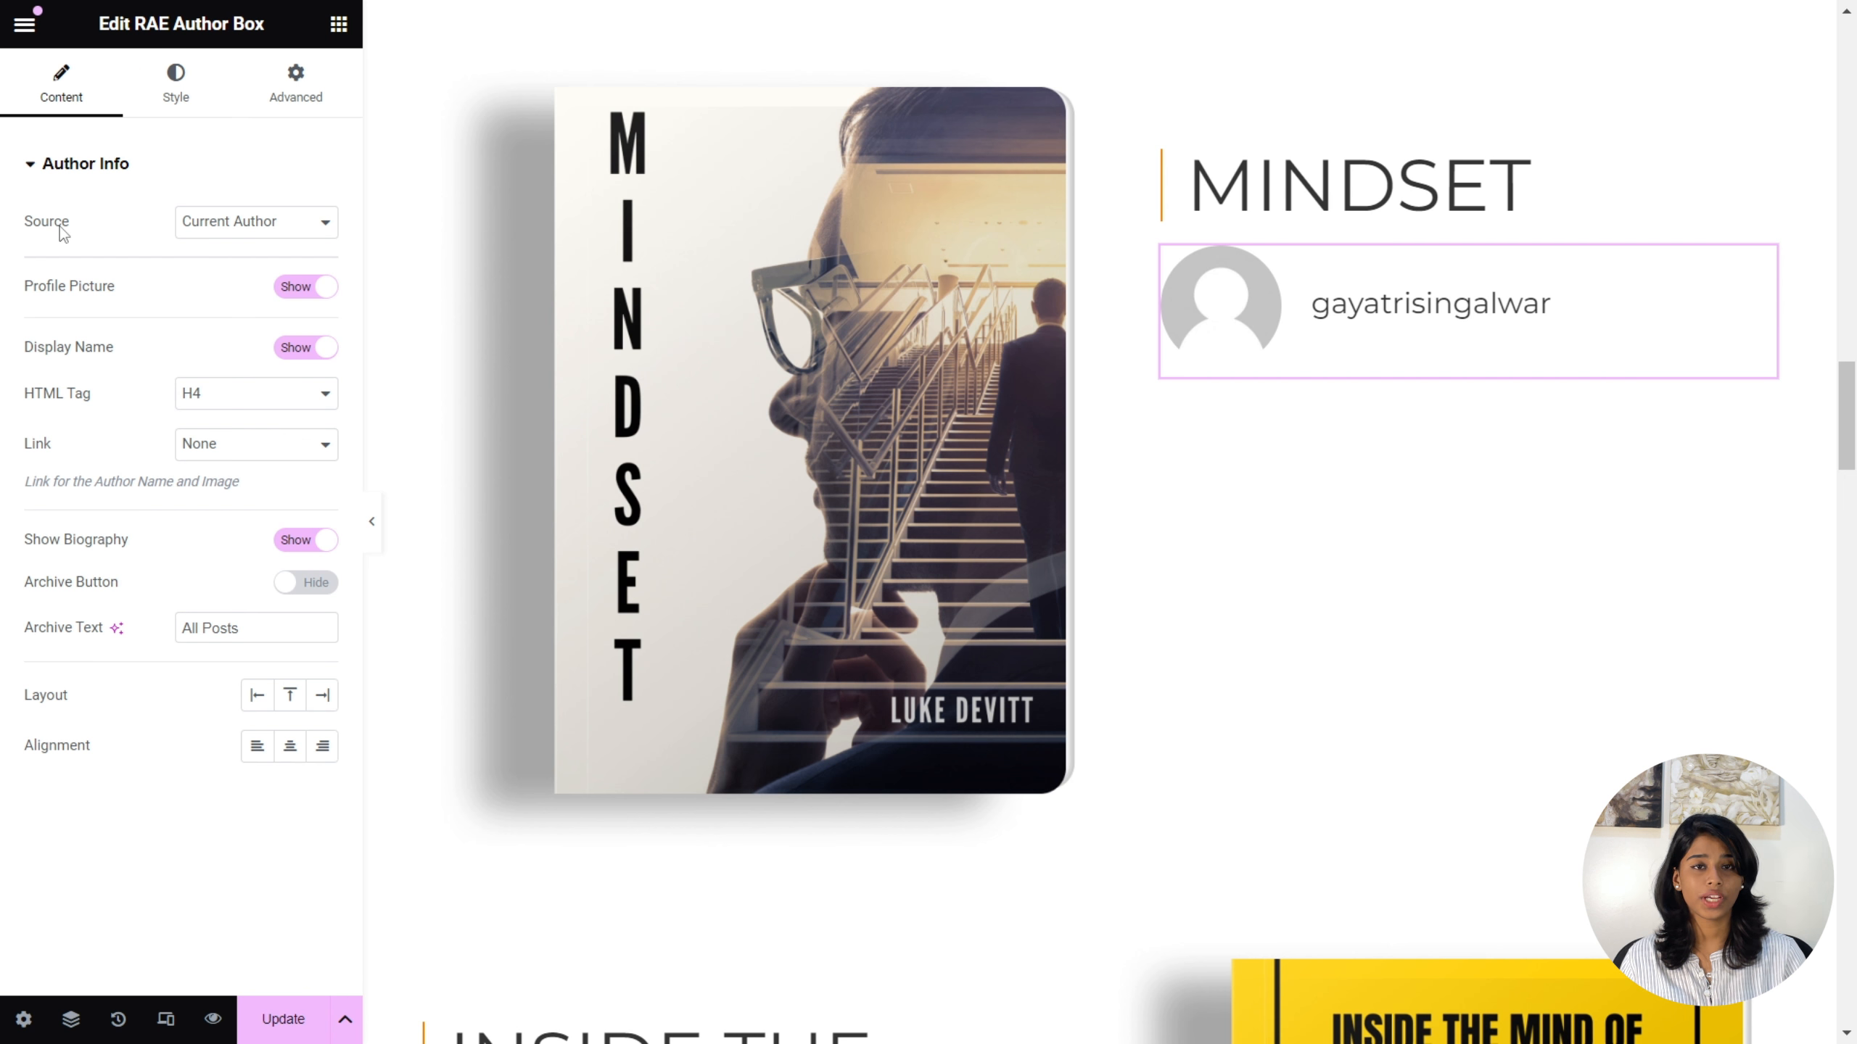
# - Set the author box Source to Custom and insert the speaker-on-stage photo as Profile Picture
pyautogui.click(315, 241)
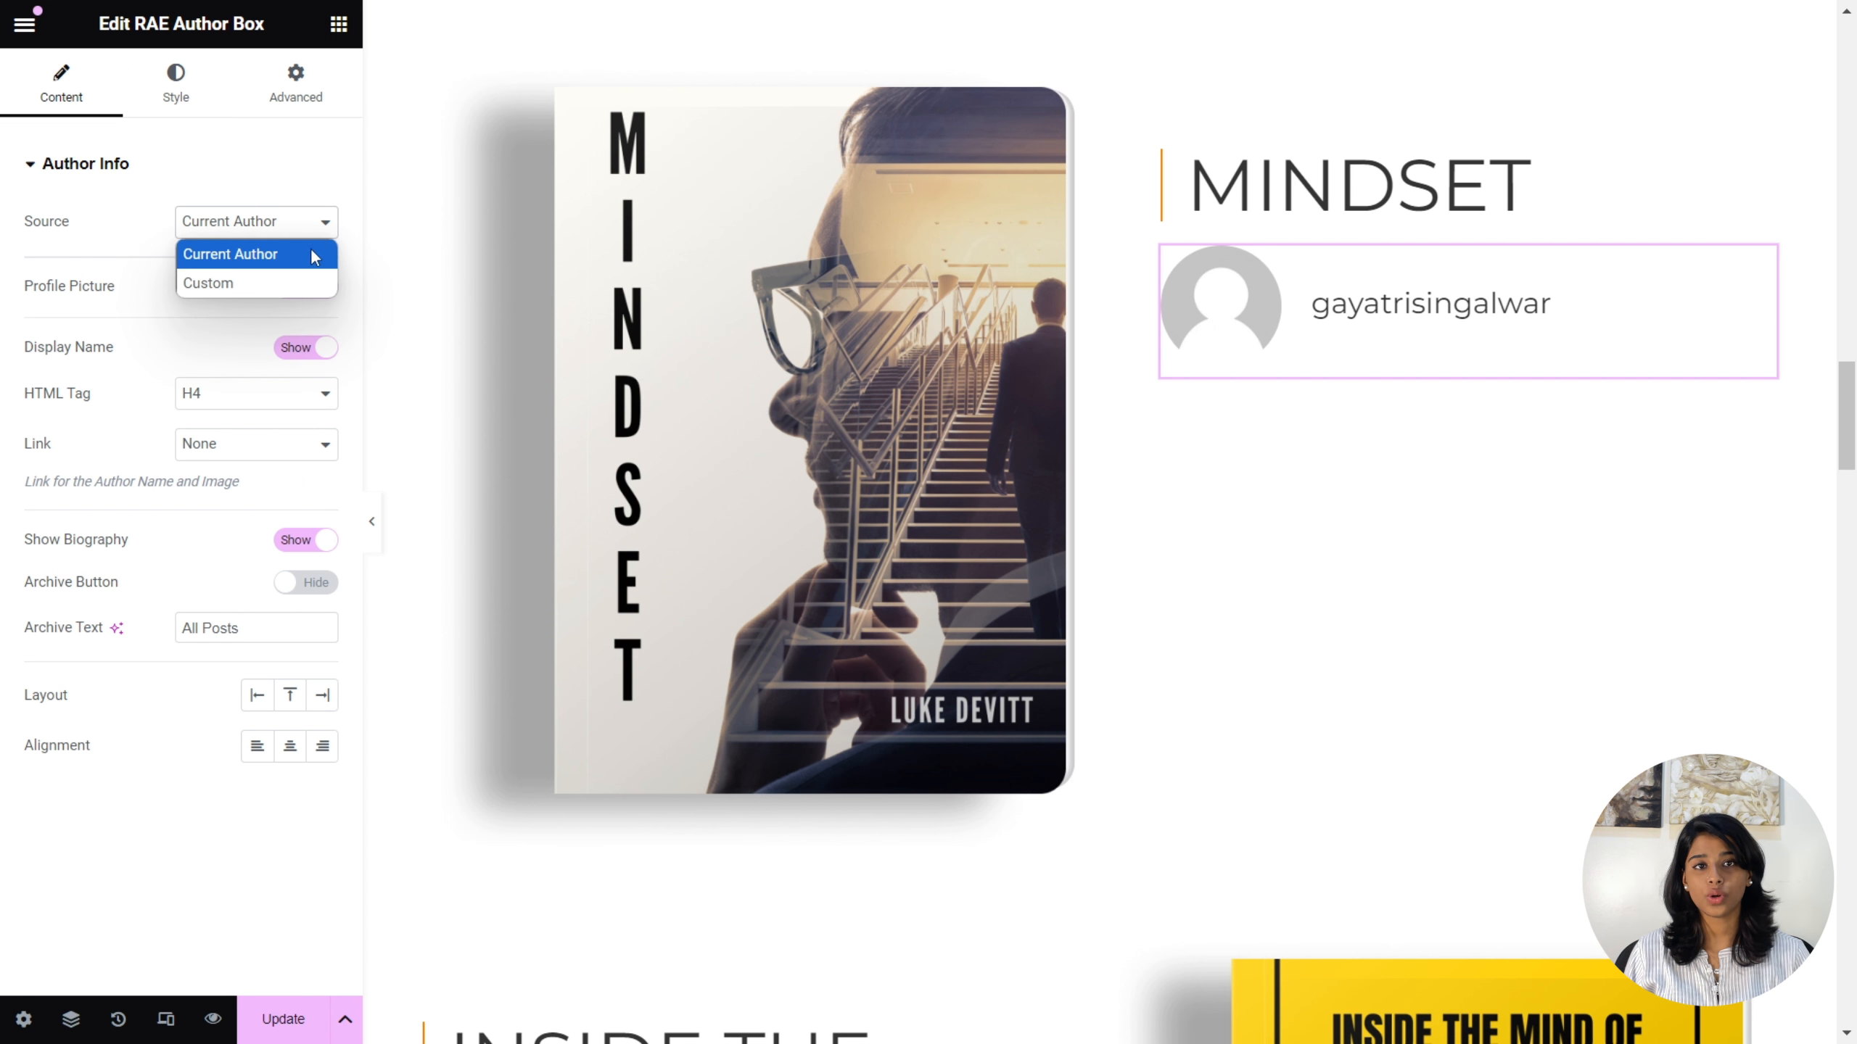
pyautogui.click(302, 285)
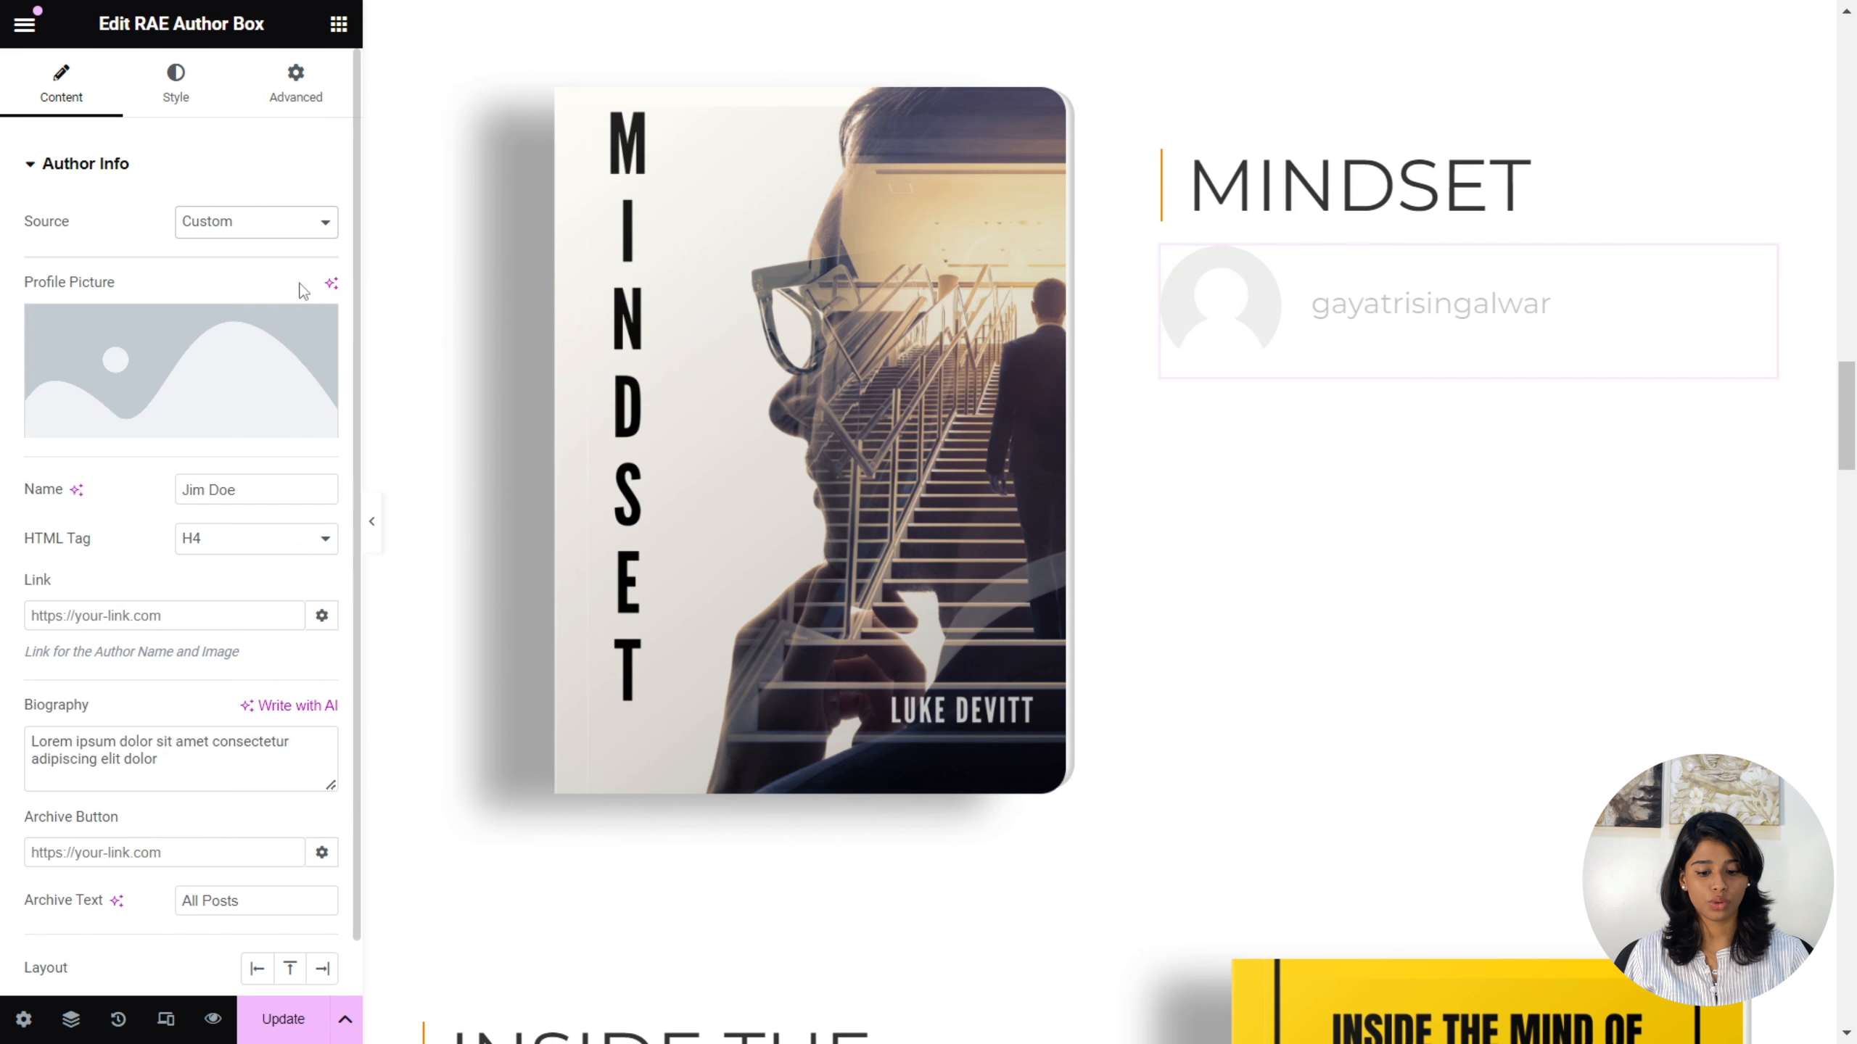
pyautogui.moveTo(173, 327)
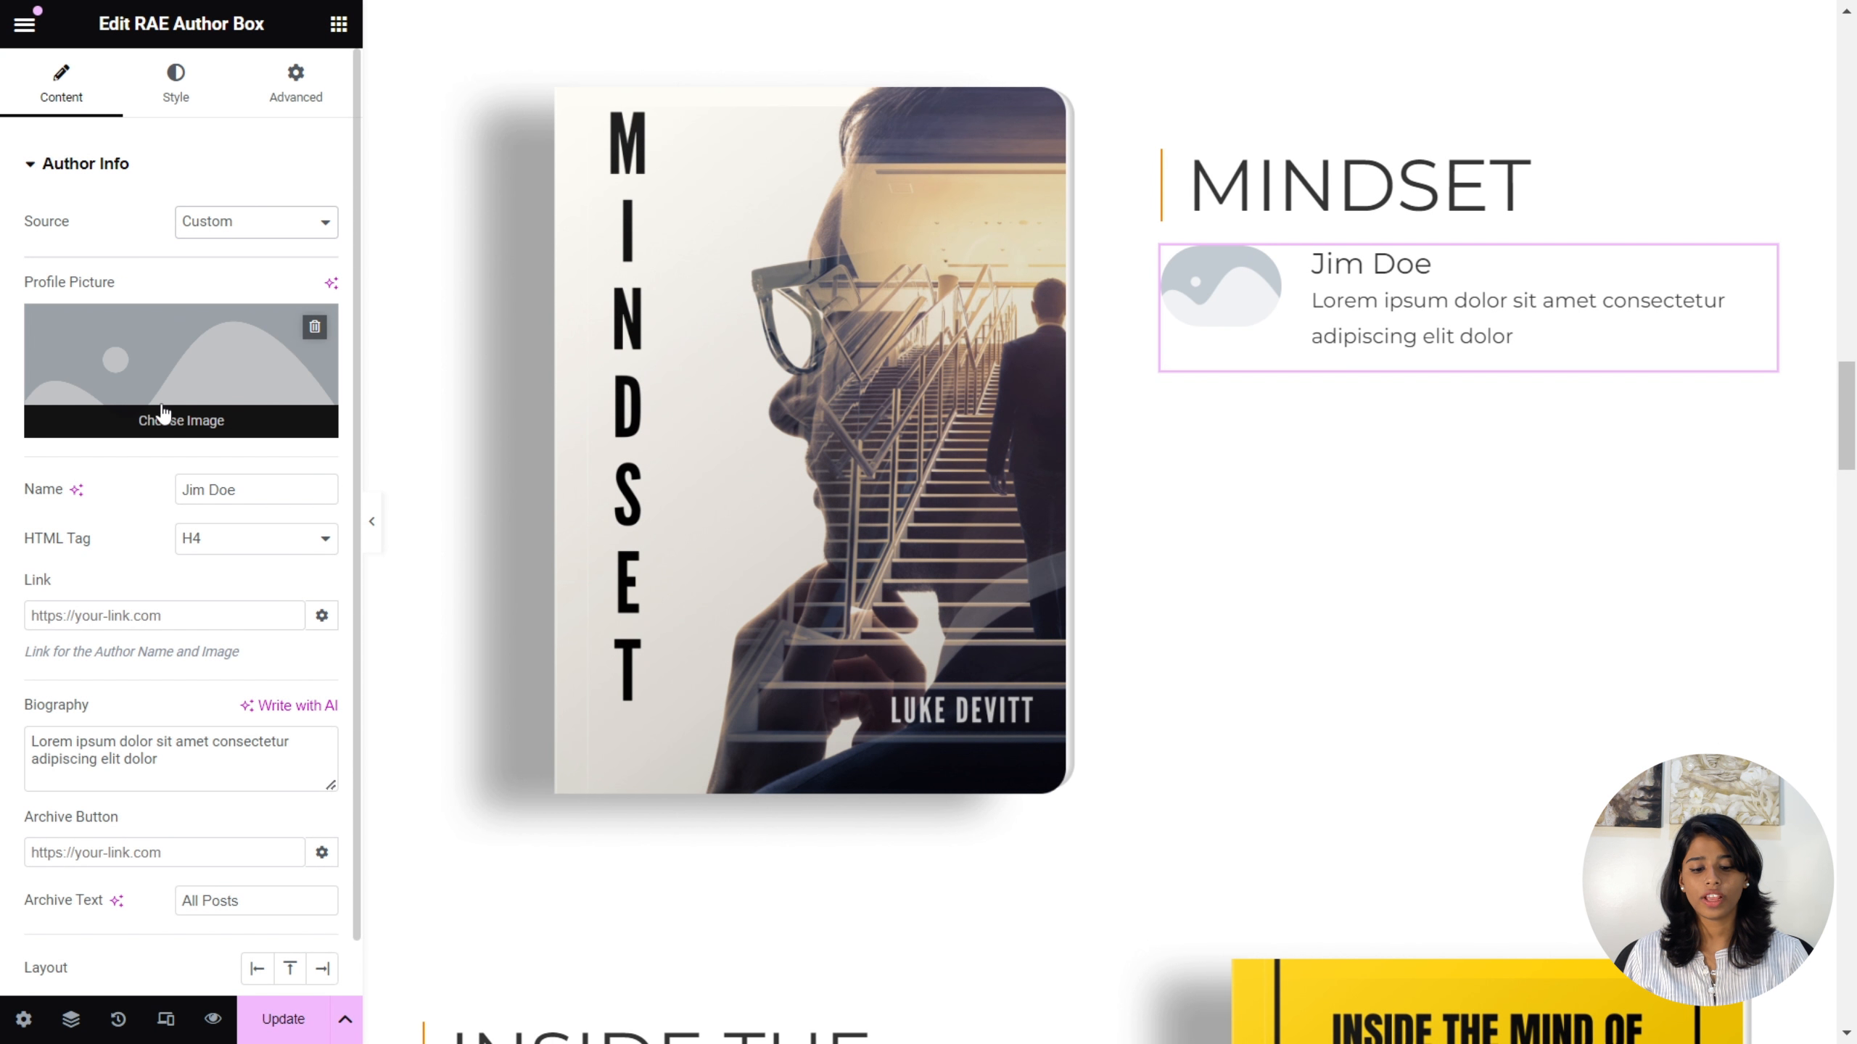
pyautogui.click(180, 423)
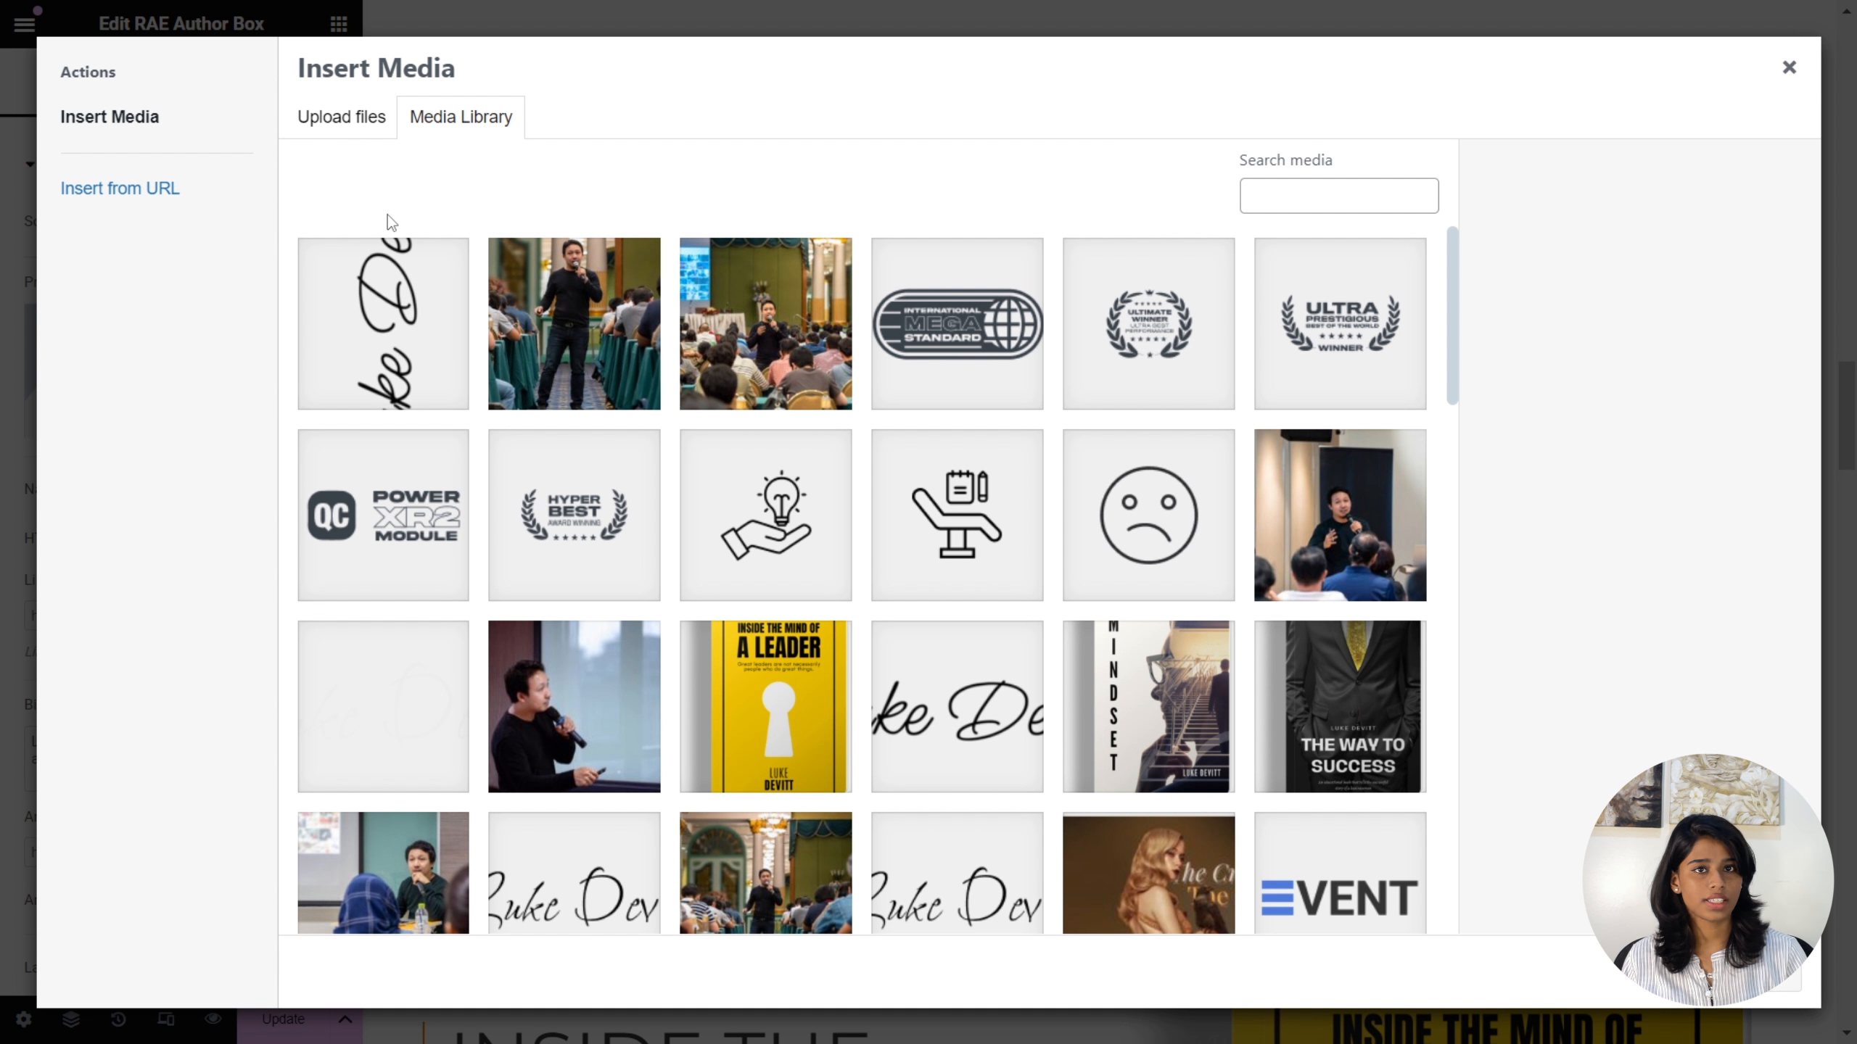
pyautogui.click(570, 322)
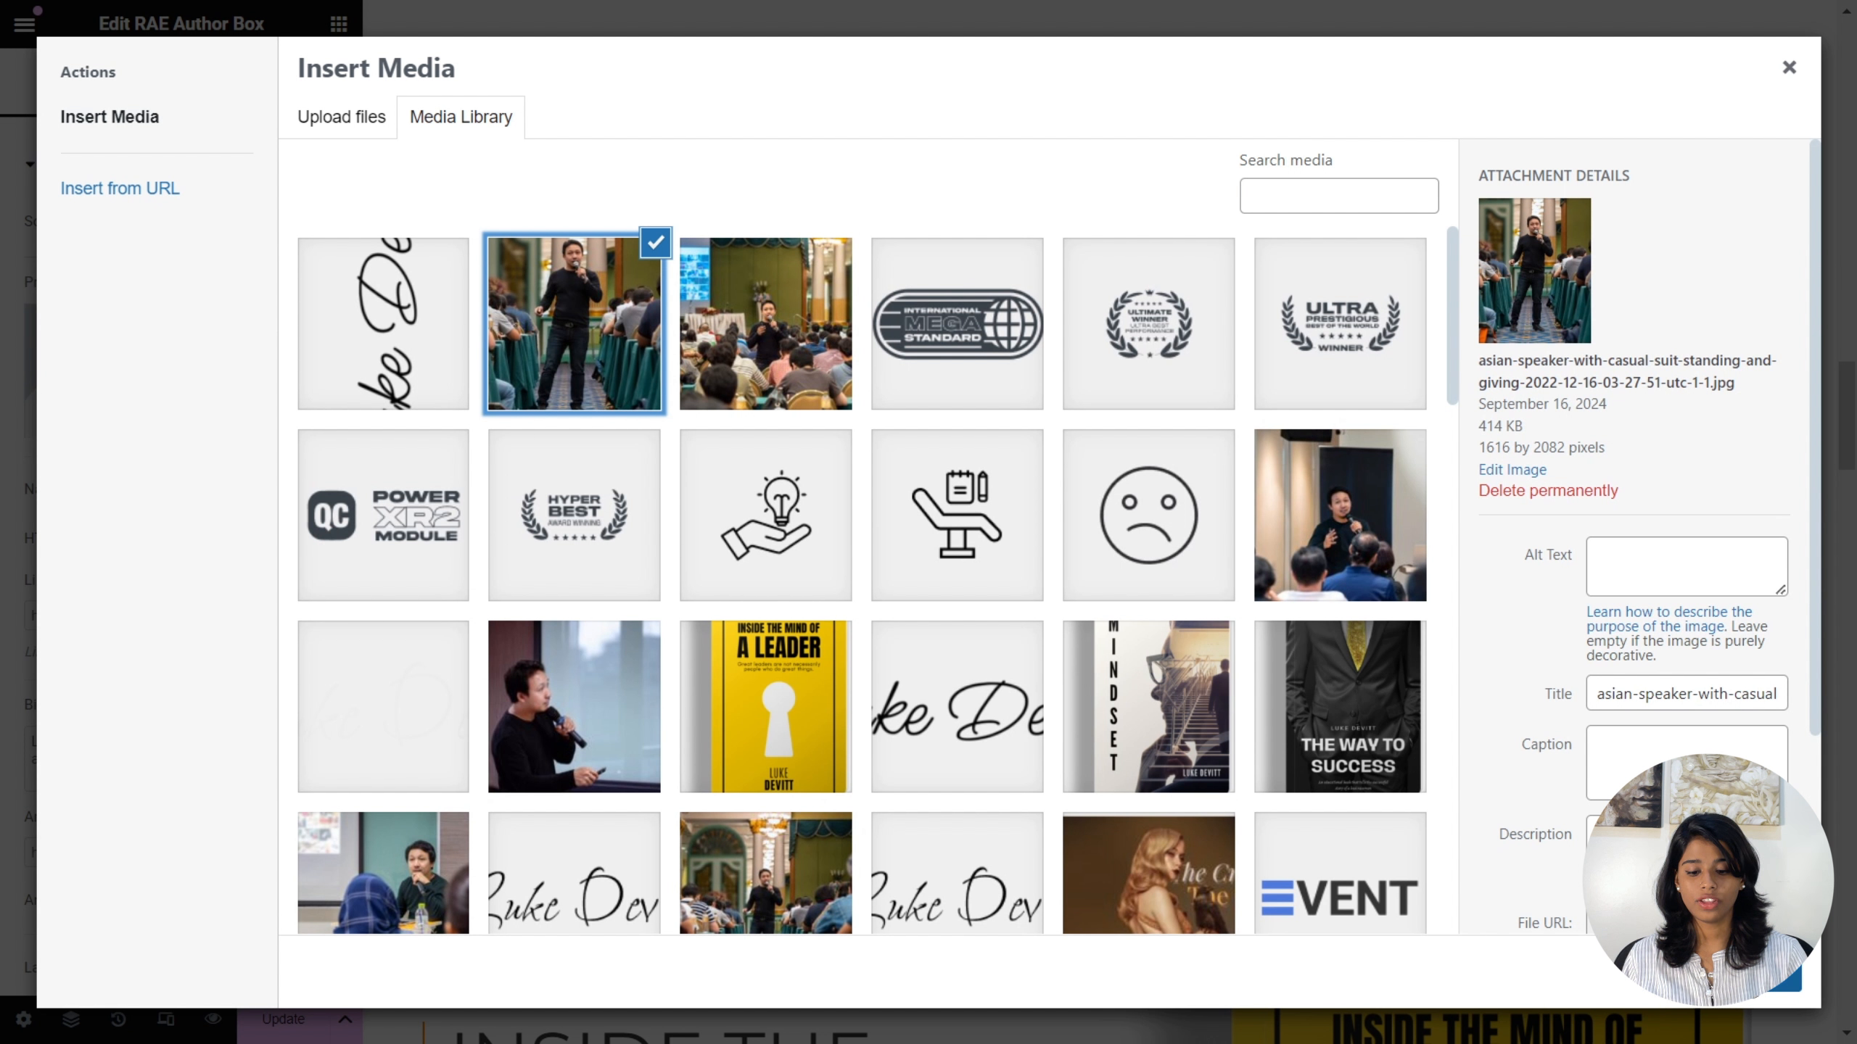
pyautogui.click(1754, 976)
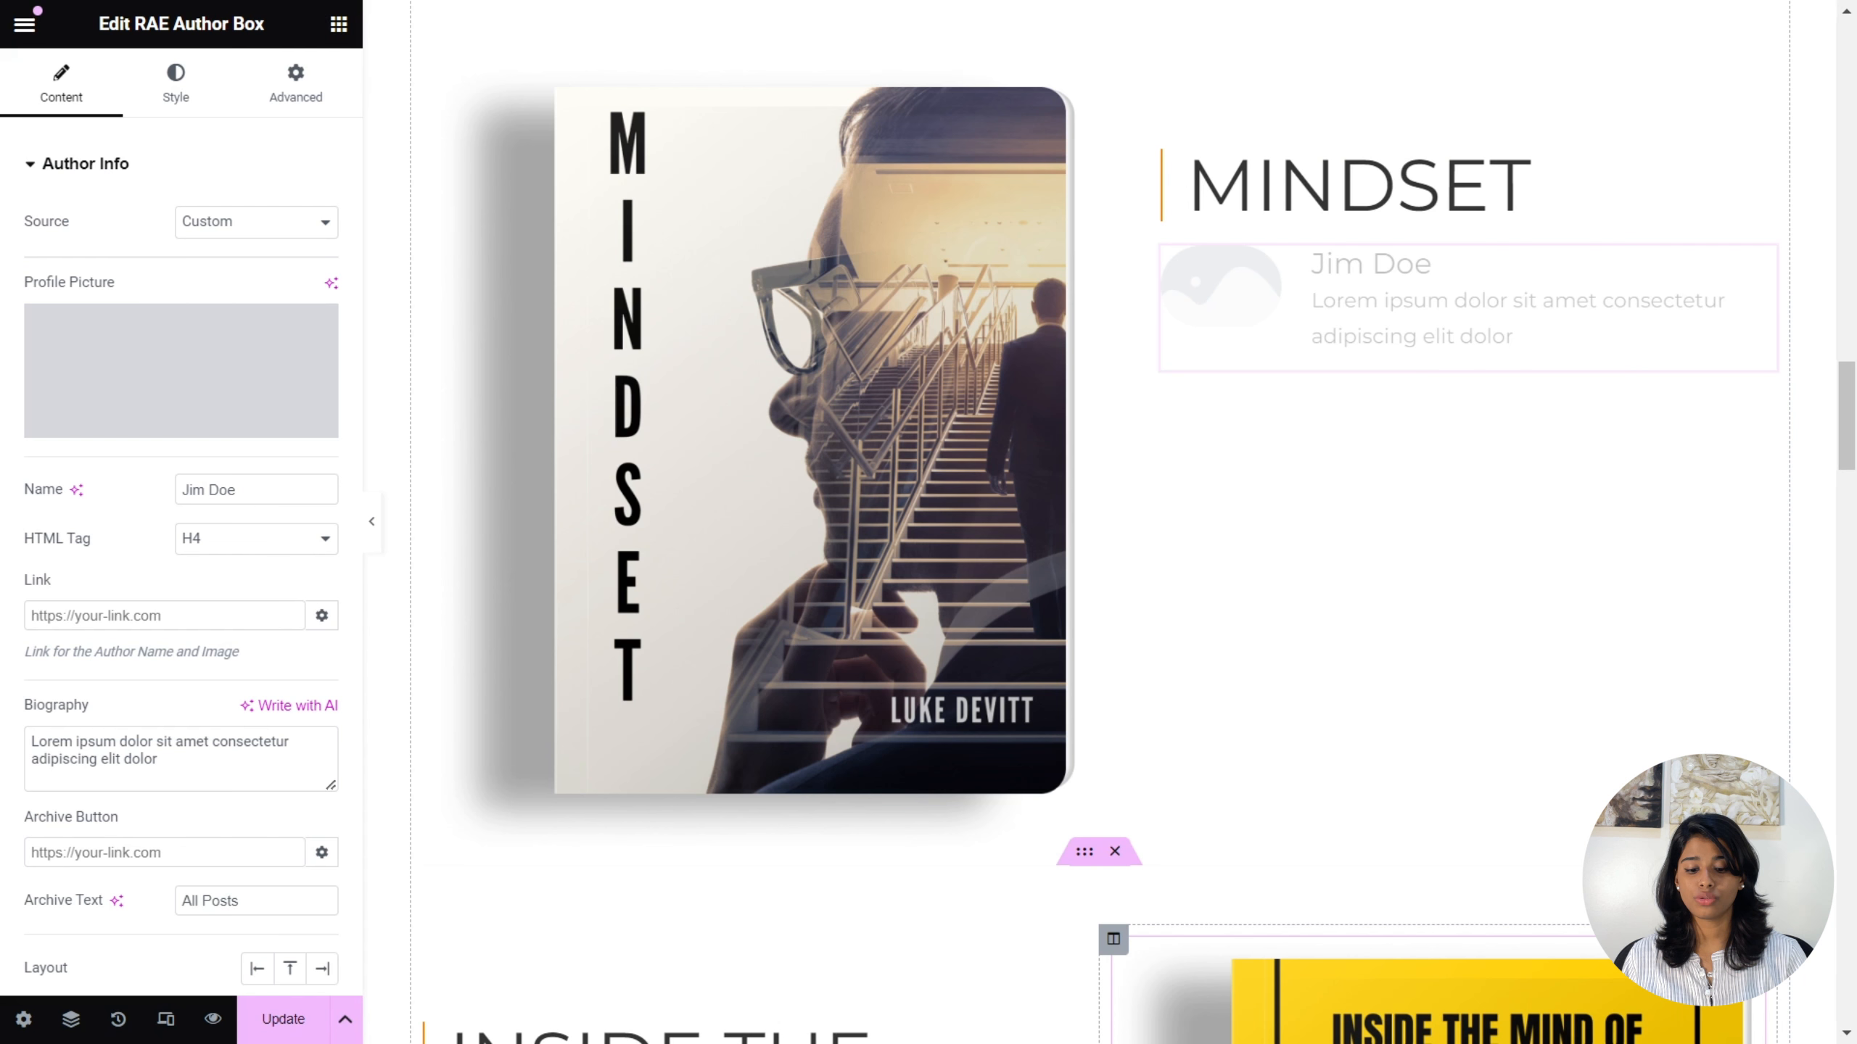
# - Replace the placeholder Name with the book author's name, keeping the H4 heading tag
pyautogui.tripleClick(244, 496)
pyautogui.write('Luke Devitt')
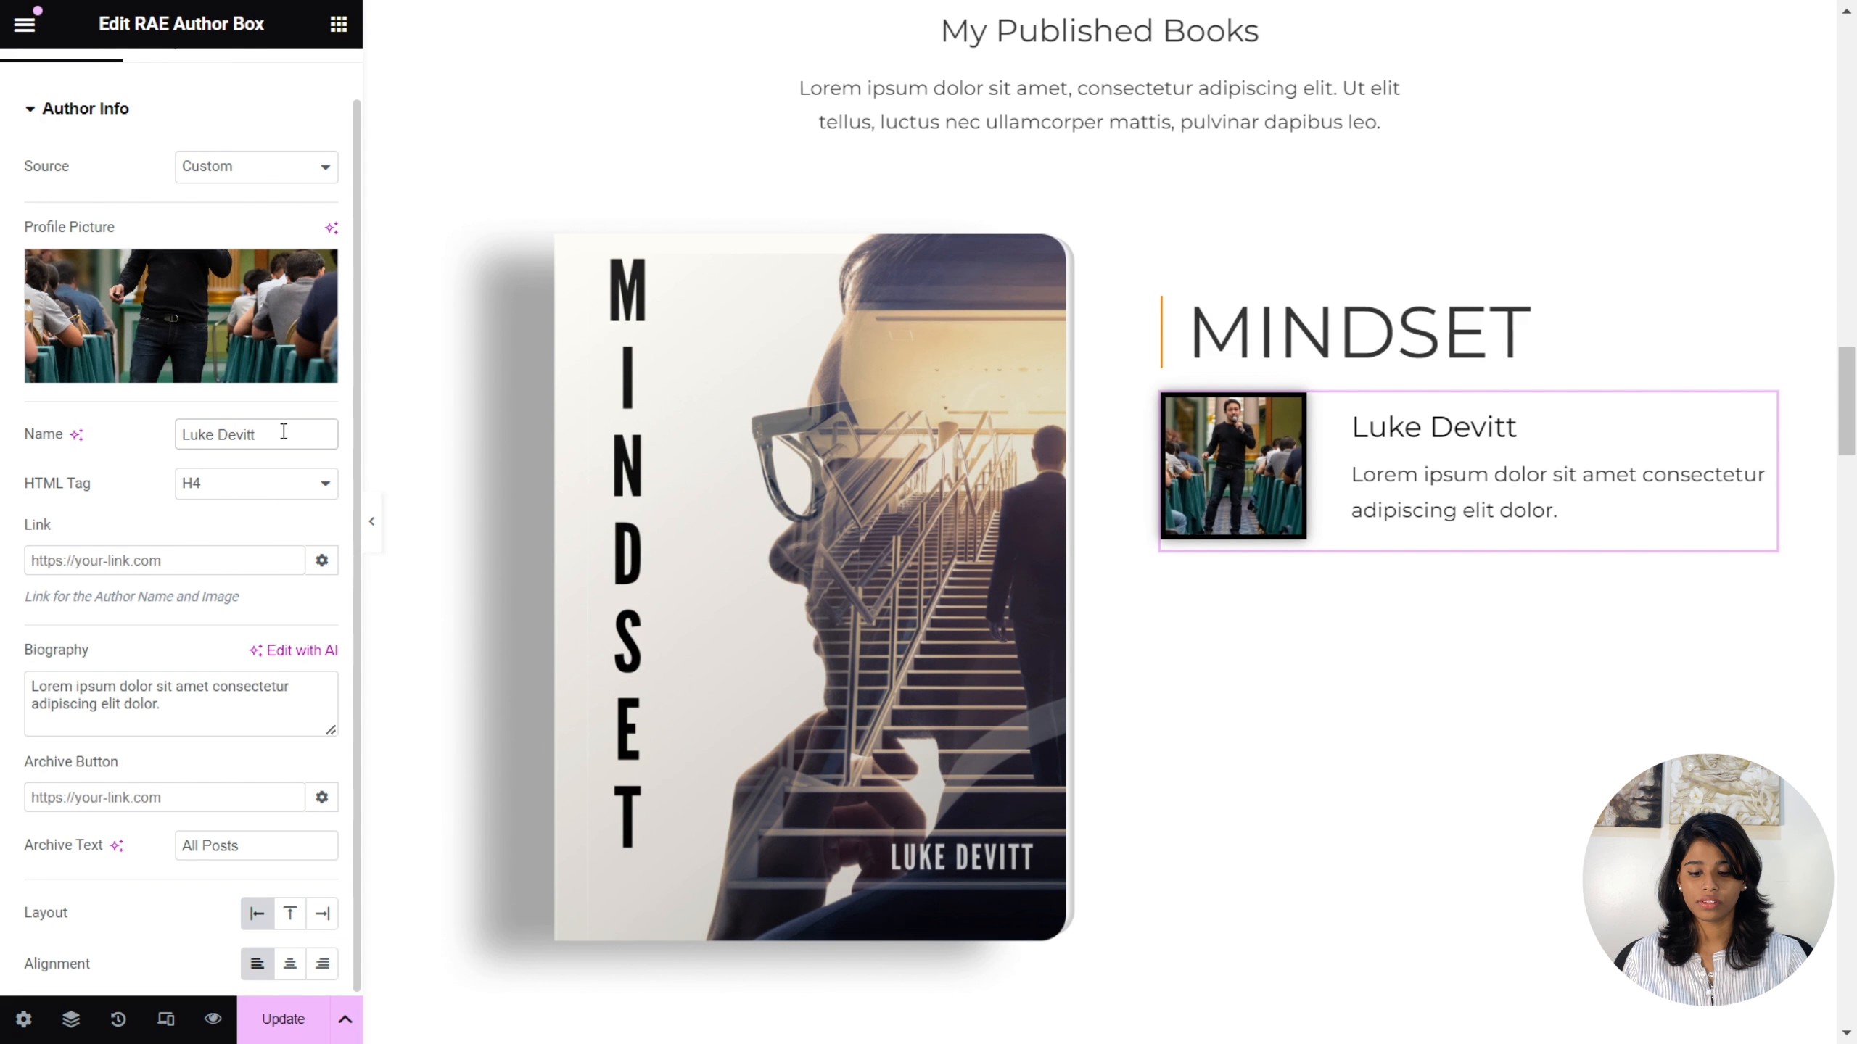
pyautogui.click(326, 490)
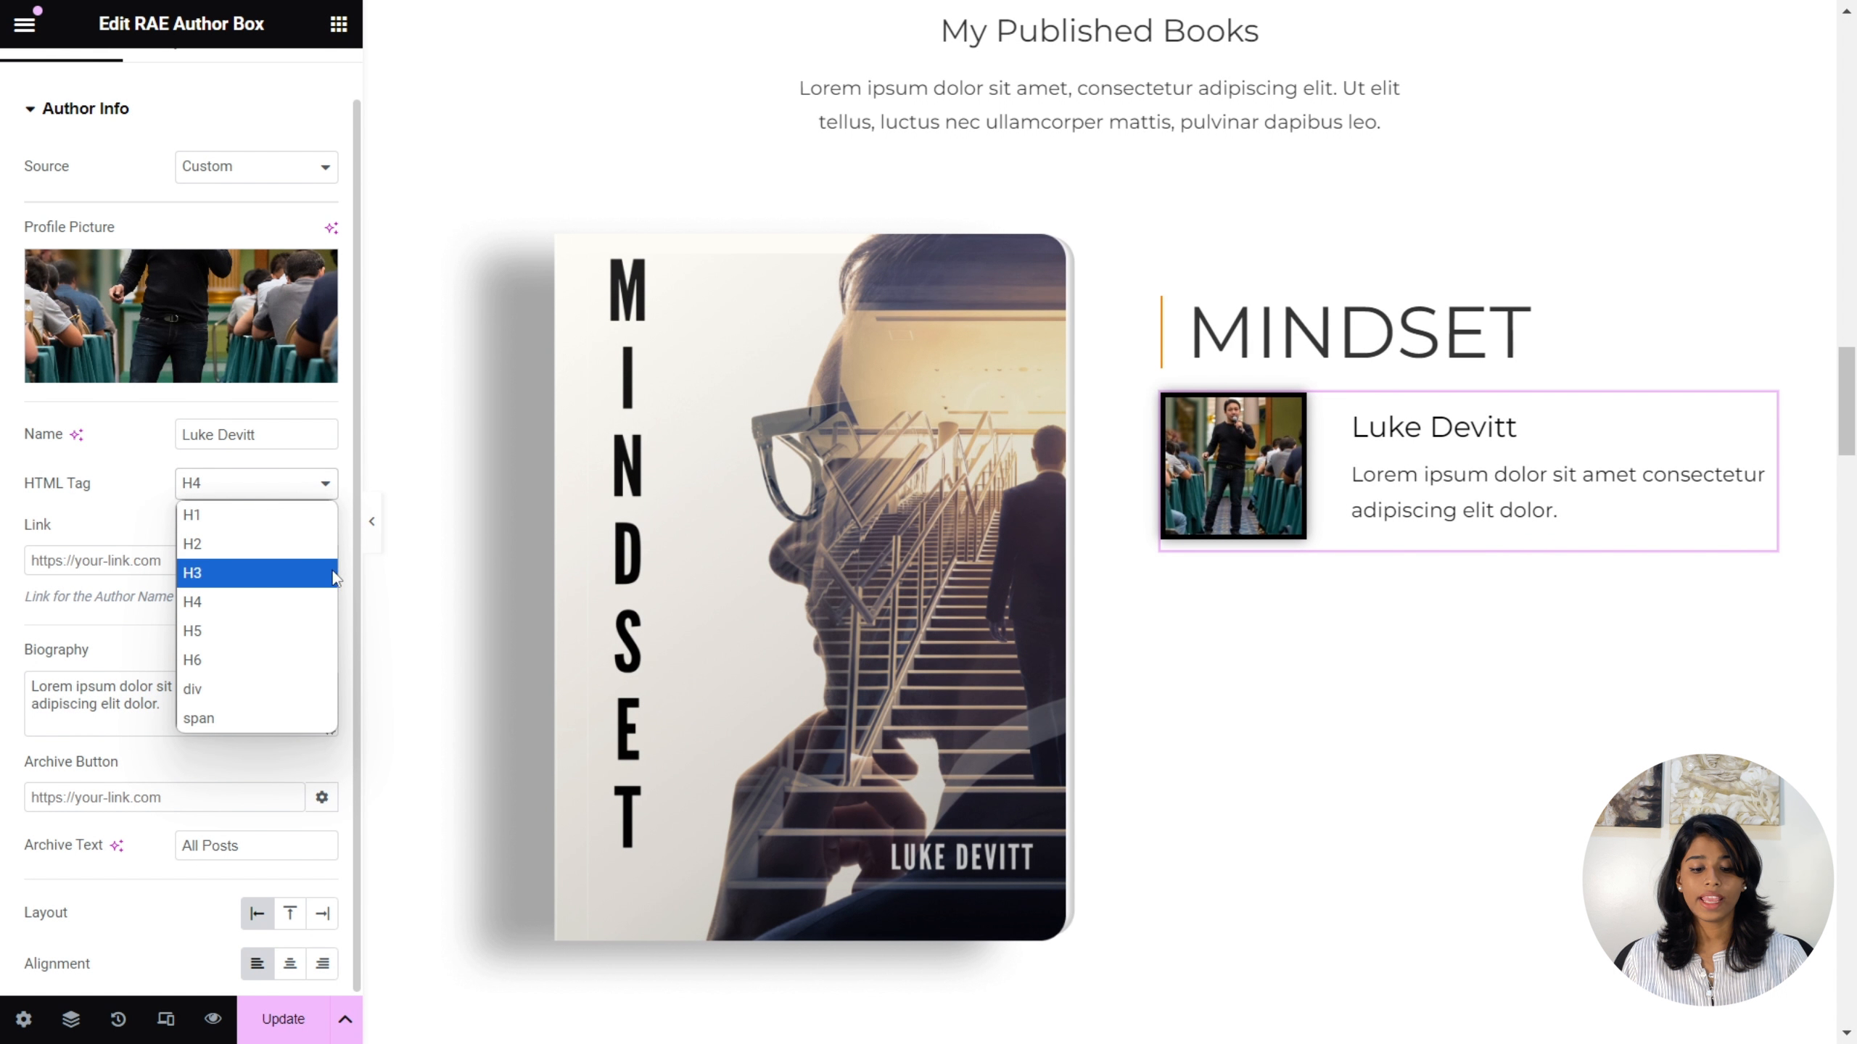
pyautogui.click(328, 604)
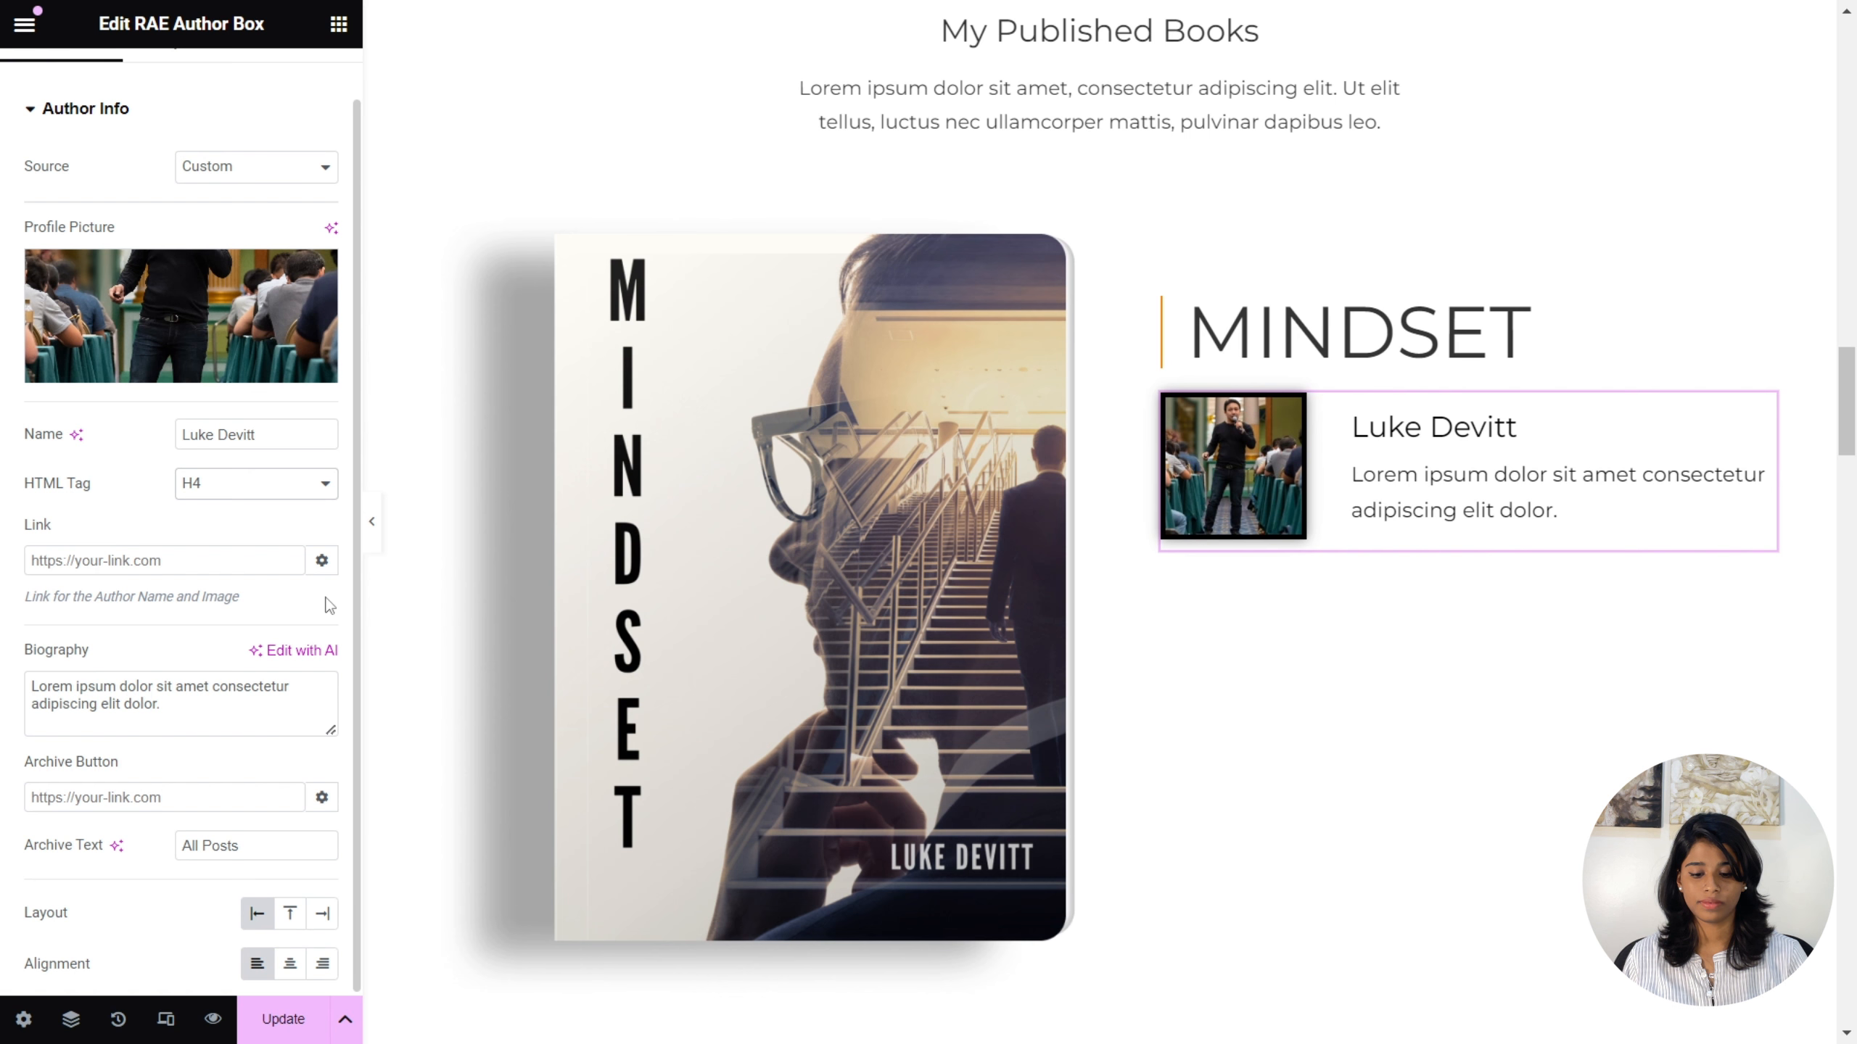
# - Step through the Link, Biography and All Posts archive fields, leaving them unchanged
pyautogui.click(79, 562)
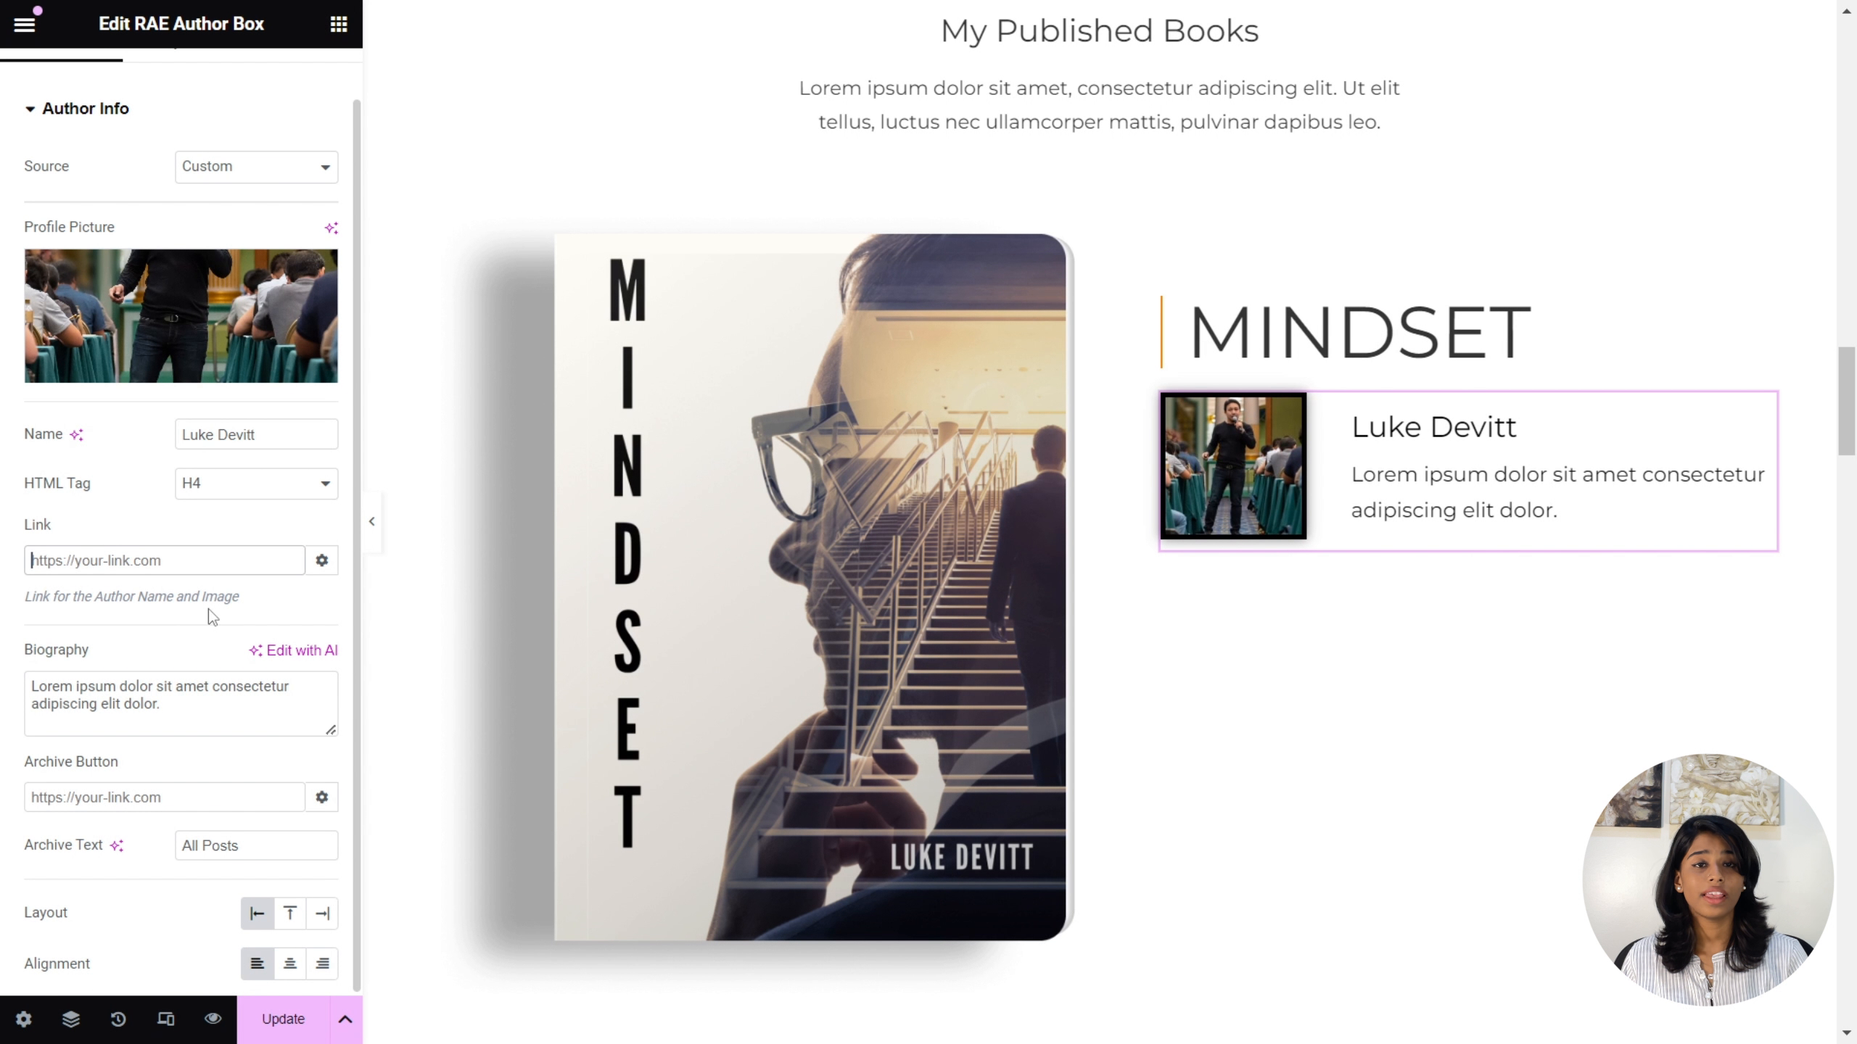
pyautogui.click(180, 711)
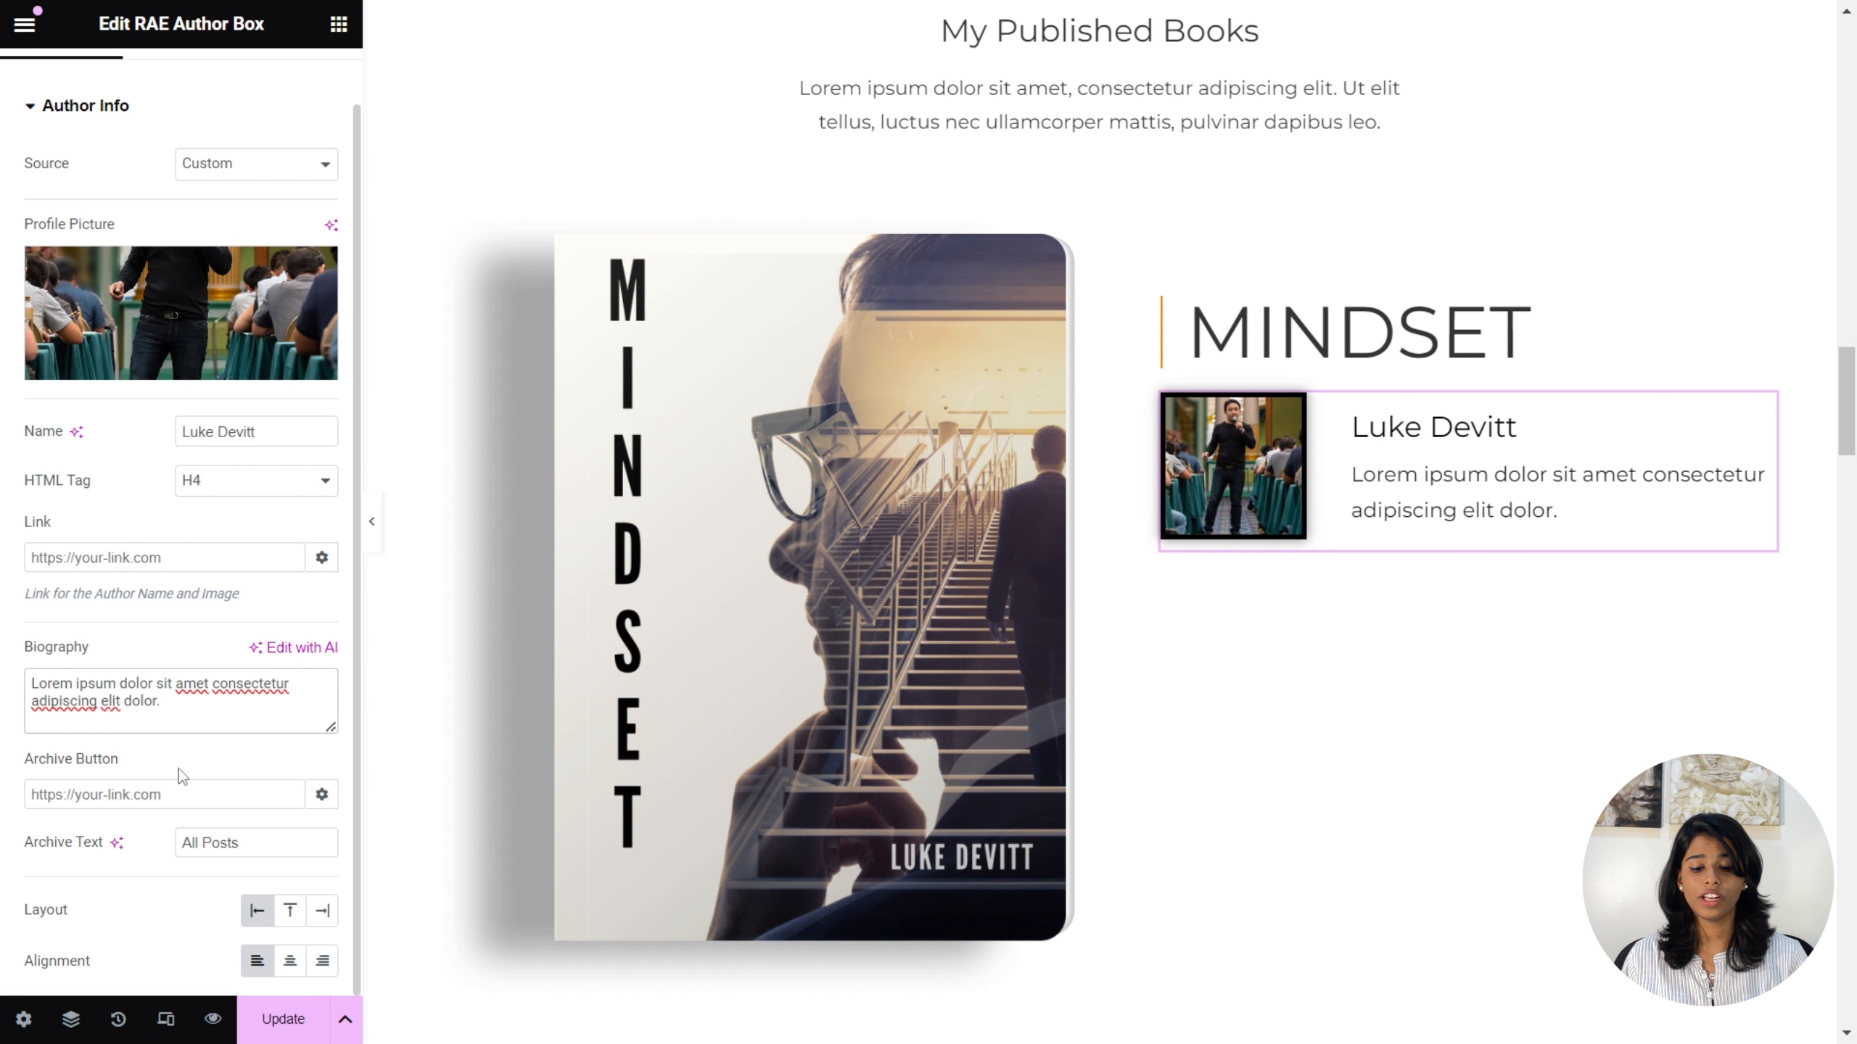
pyautogui.click(193, 798)
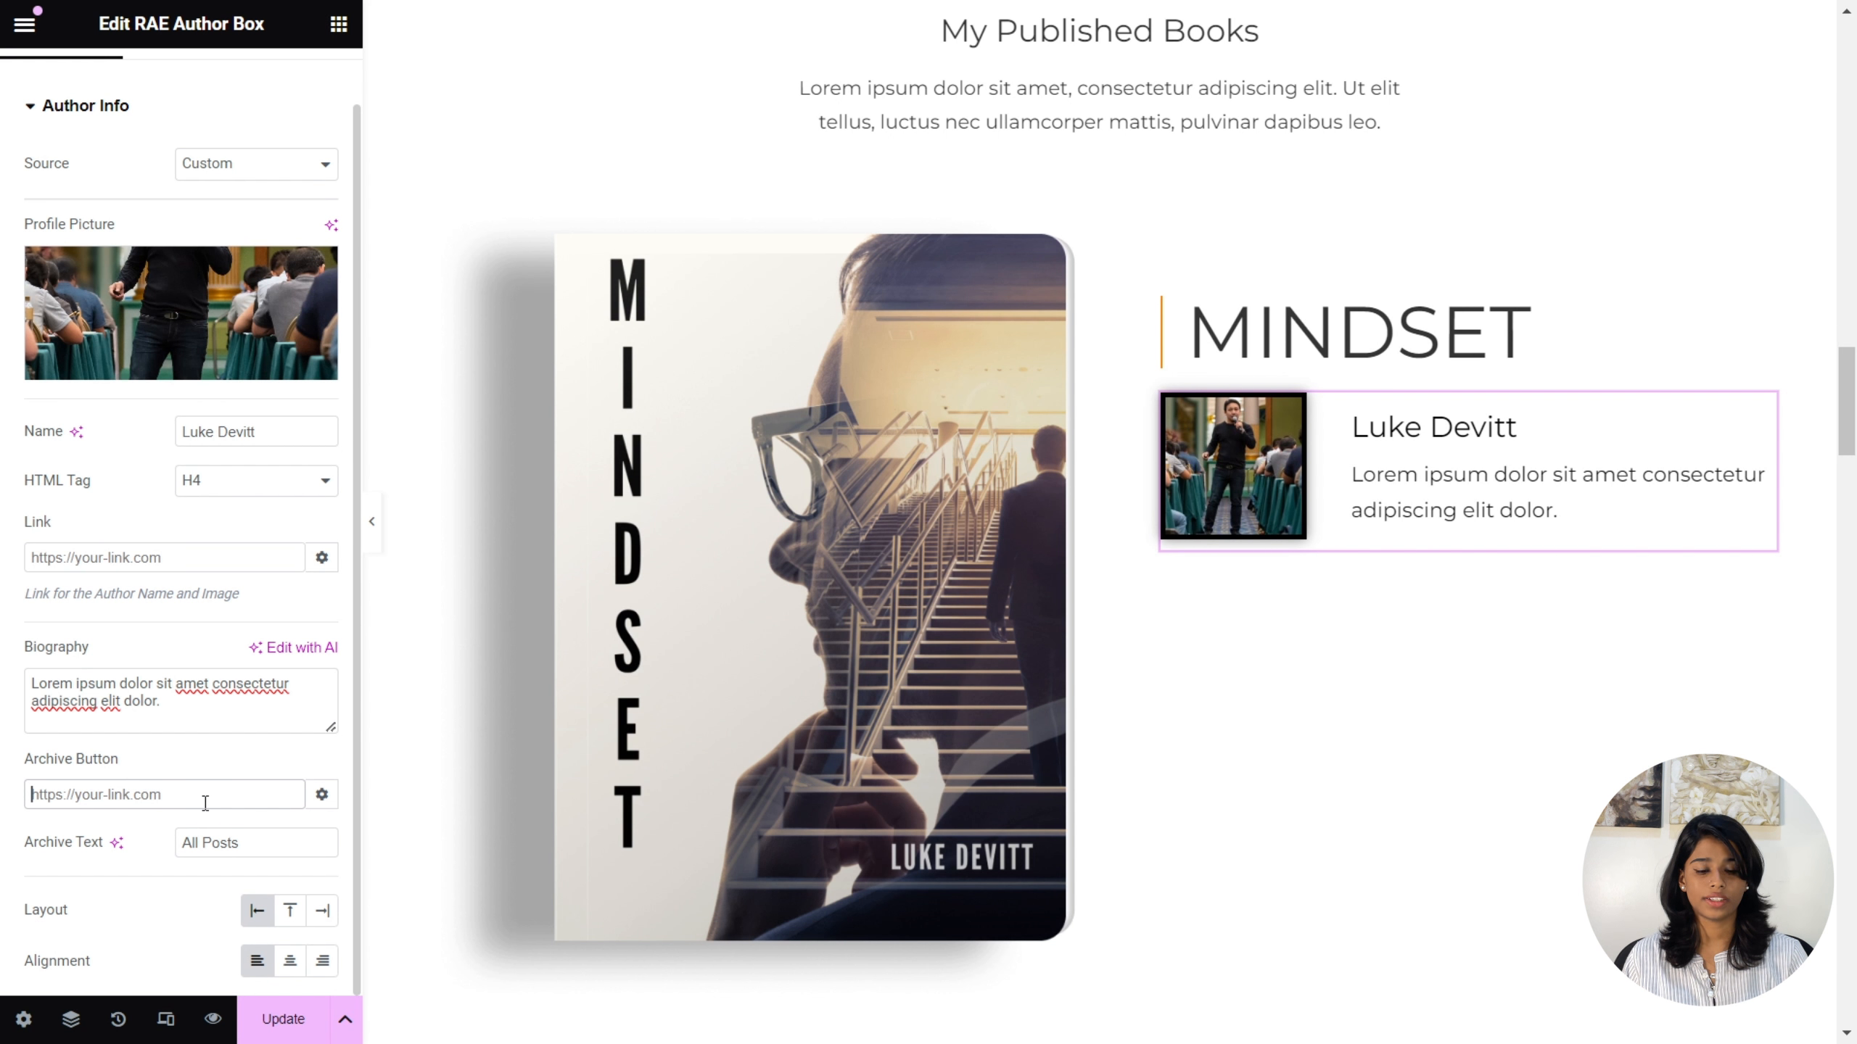
pyautogui.click(258, 847)
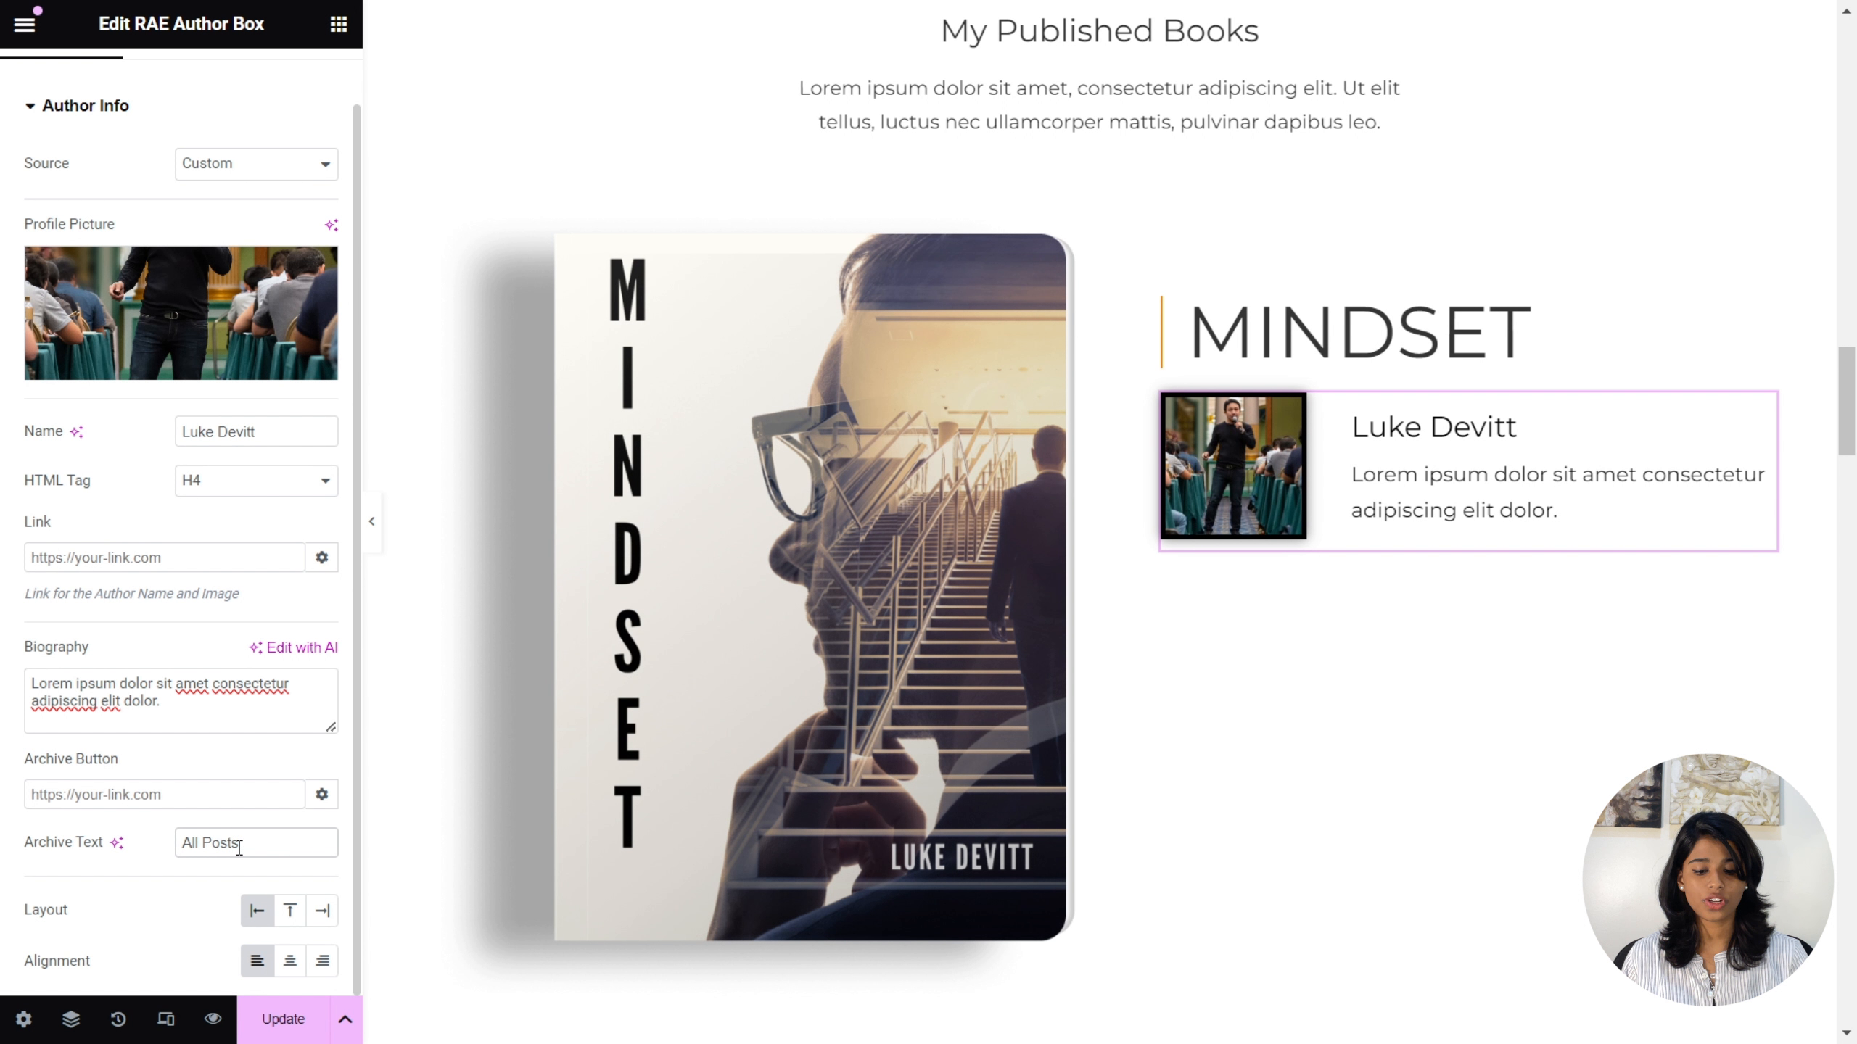
# - Set the author box Layout to Left and its text Alignment to Left
pyautogui.click(291, 912)
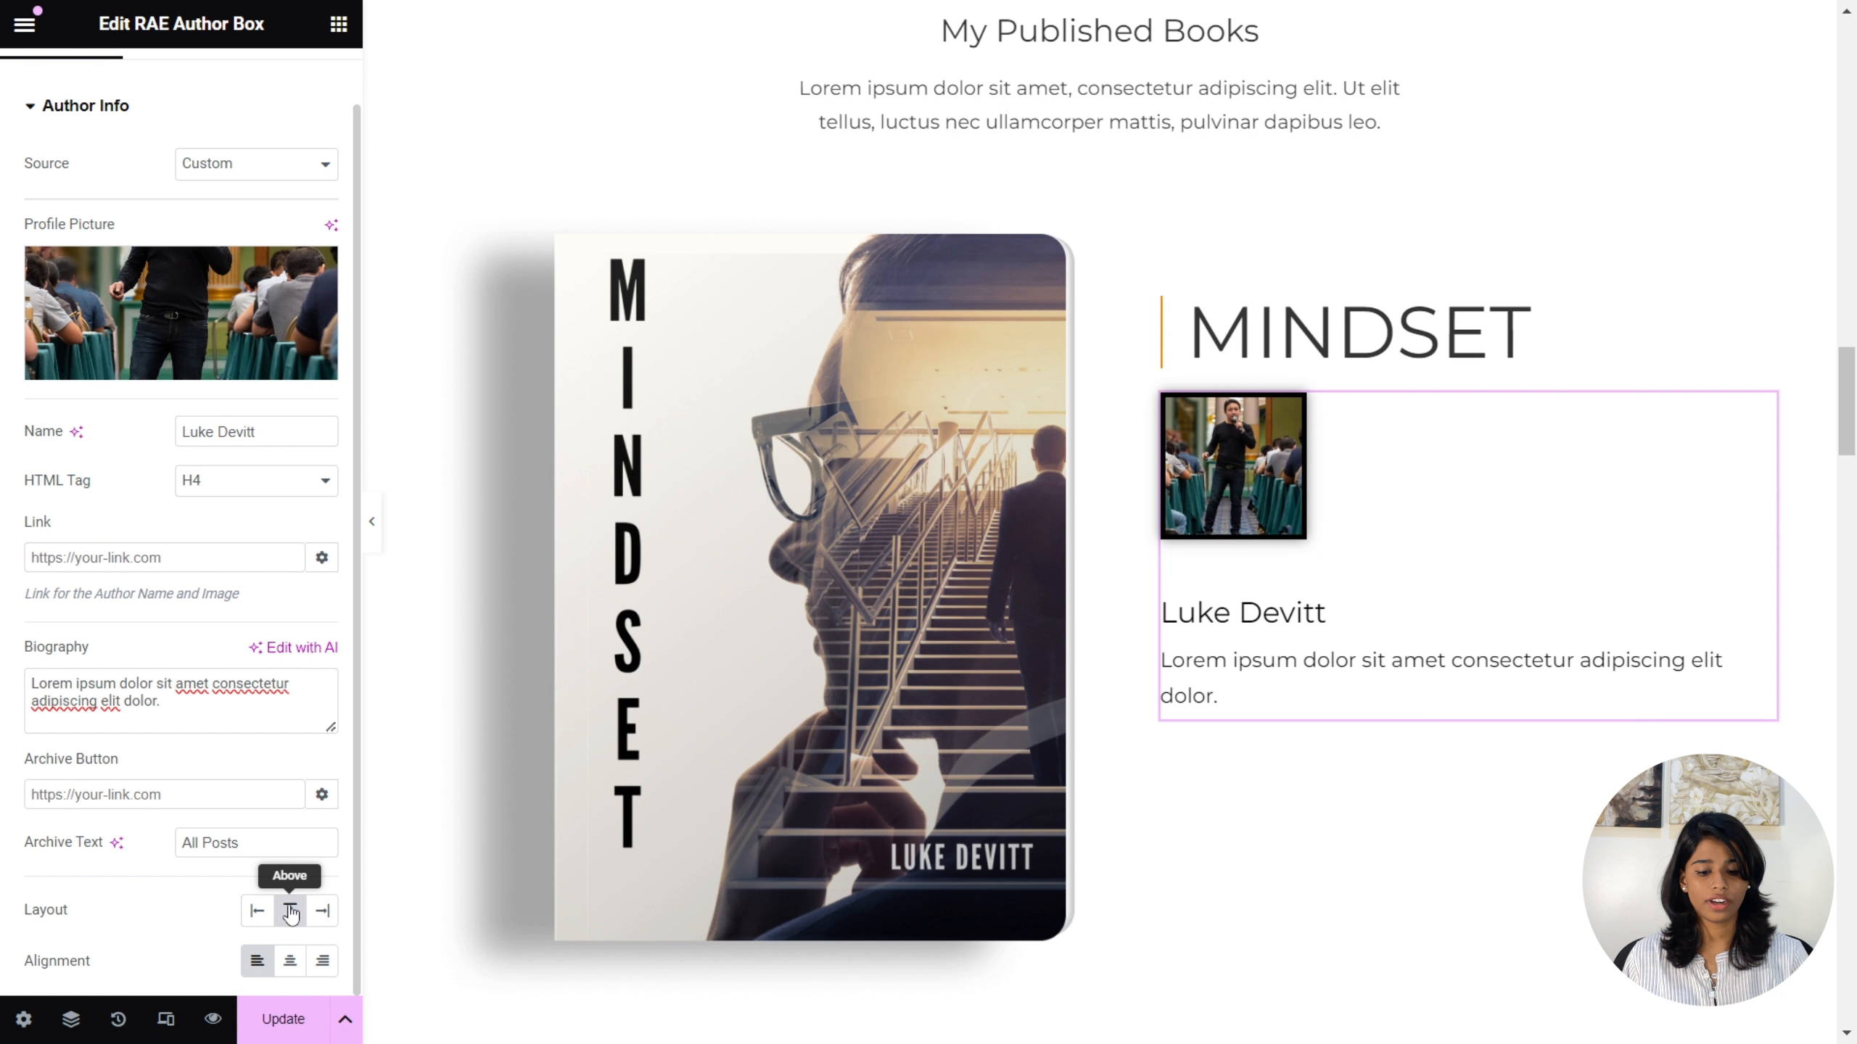
pyautogui.rightClick(322, 918)
pyautogui.rightClick(257, 913)
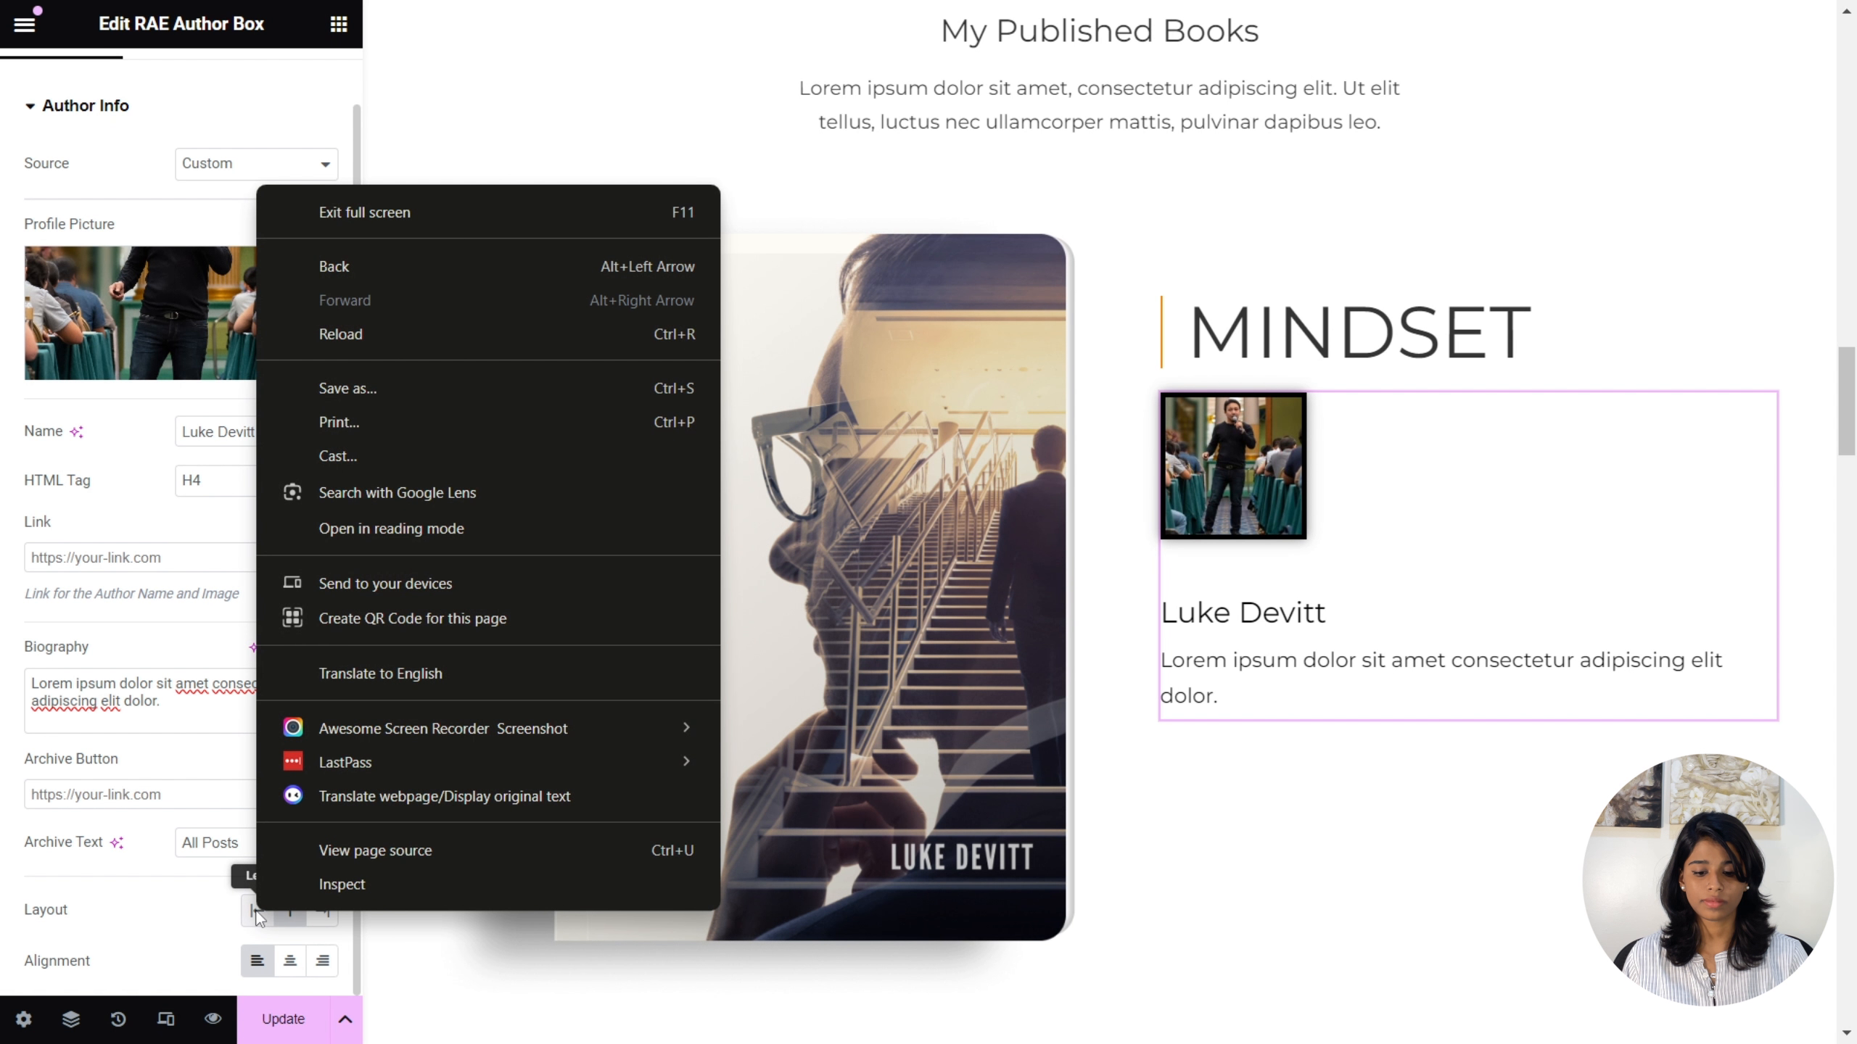
pyautogui.click(258, 915)
pyautogui.click(257, 914)
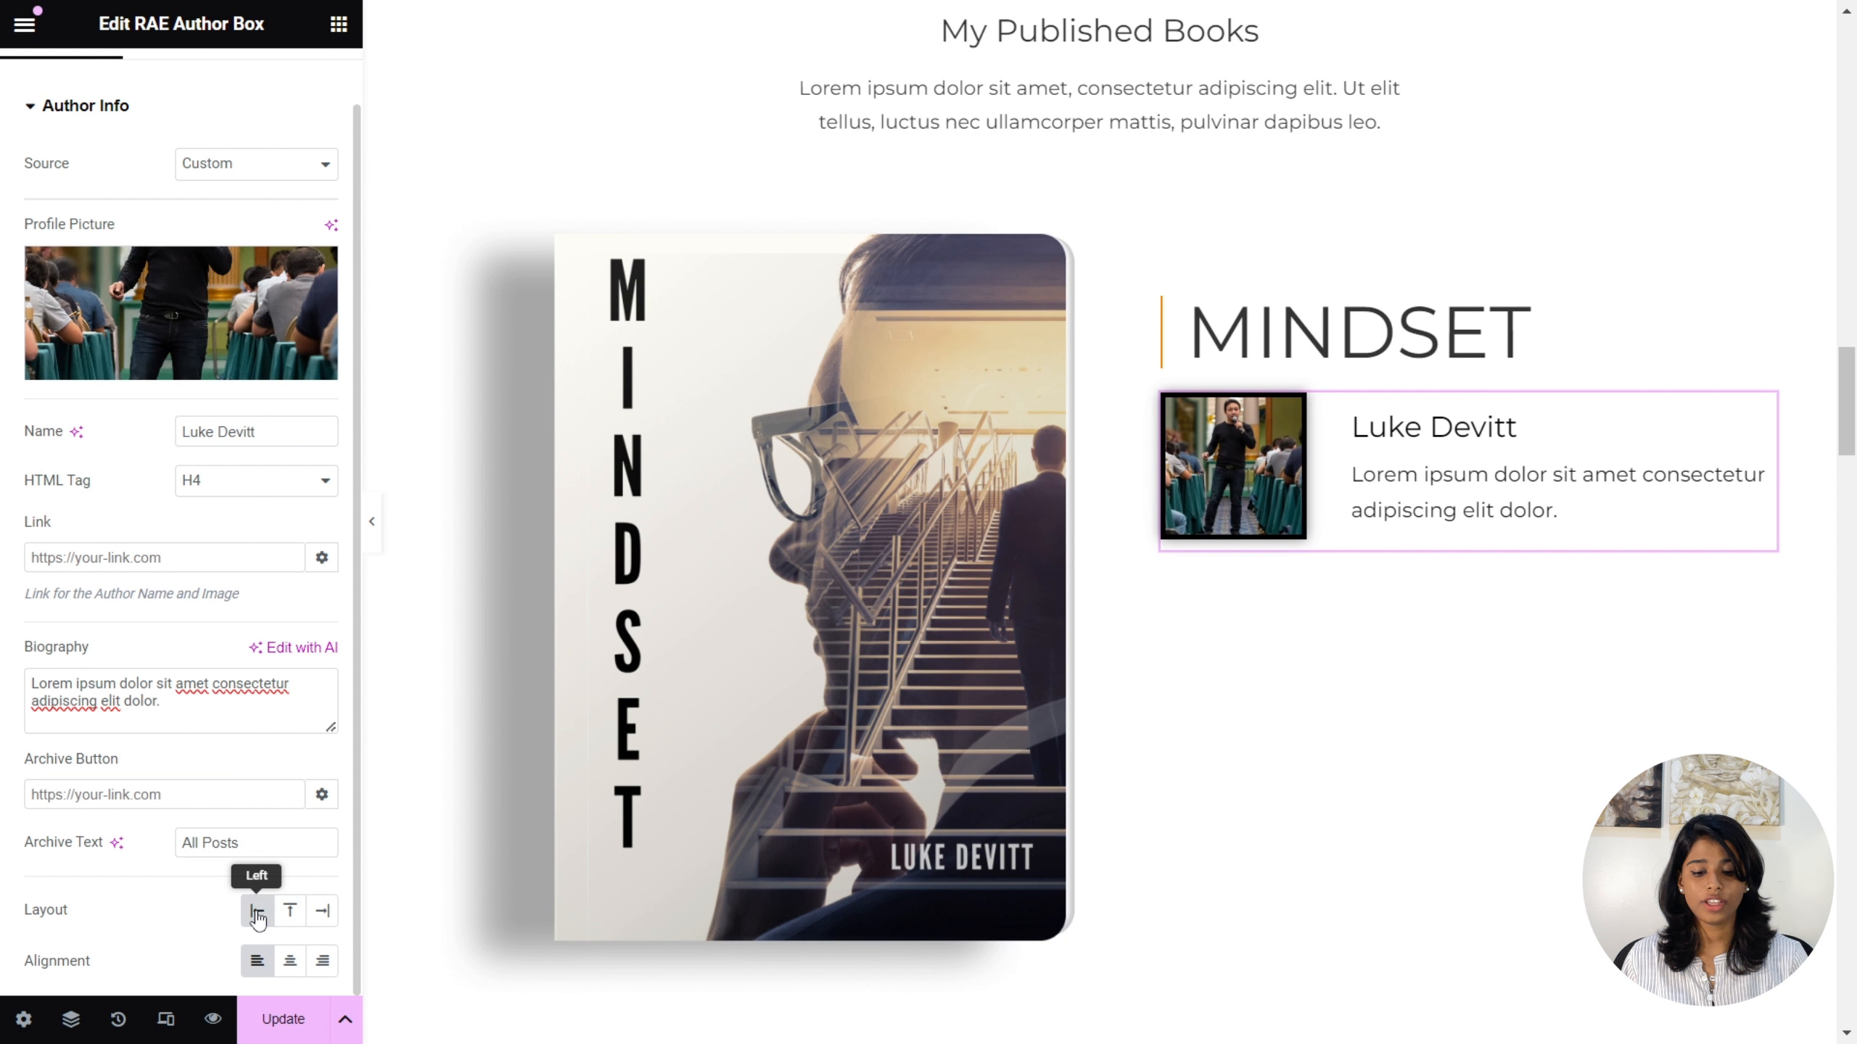
pyautogui.click(290, 963)
pyautogui.click(322, 963)
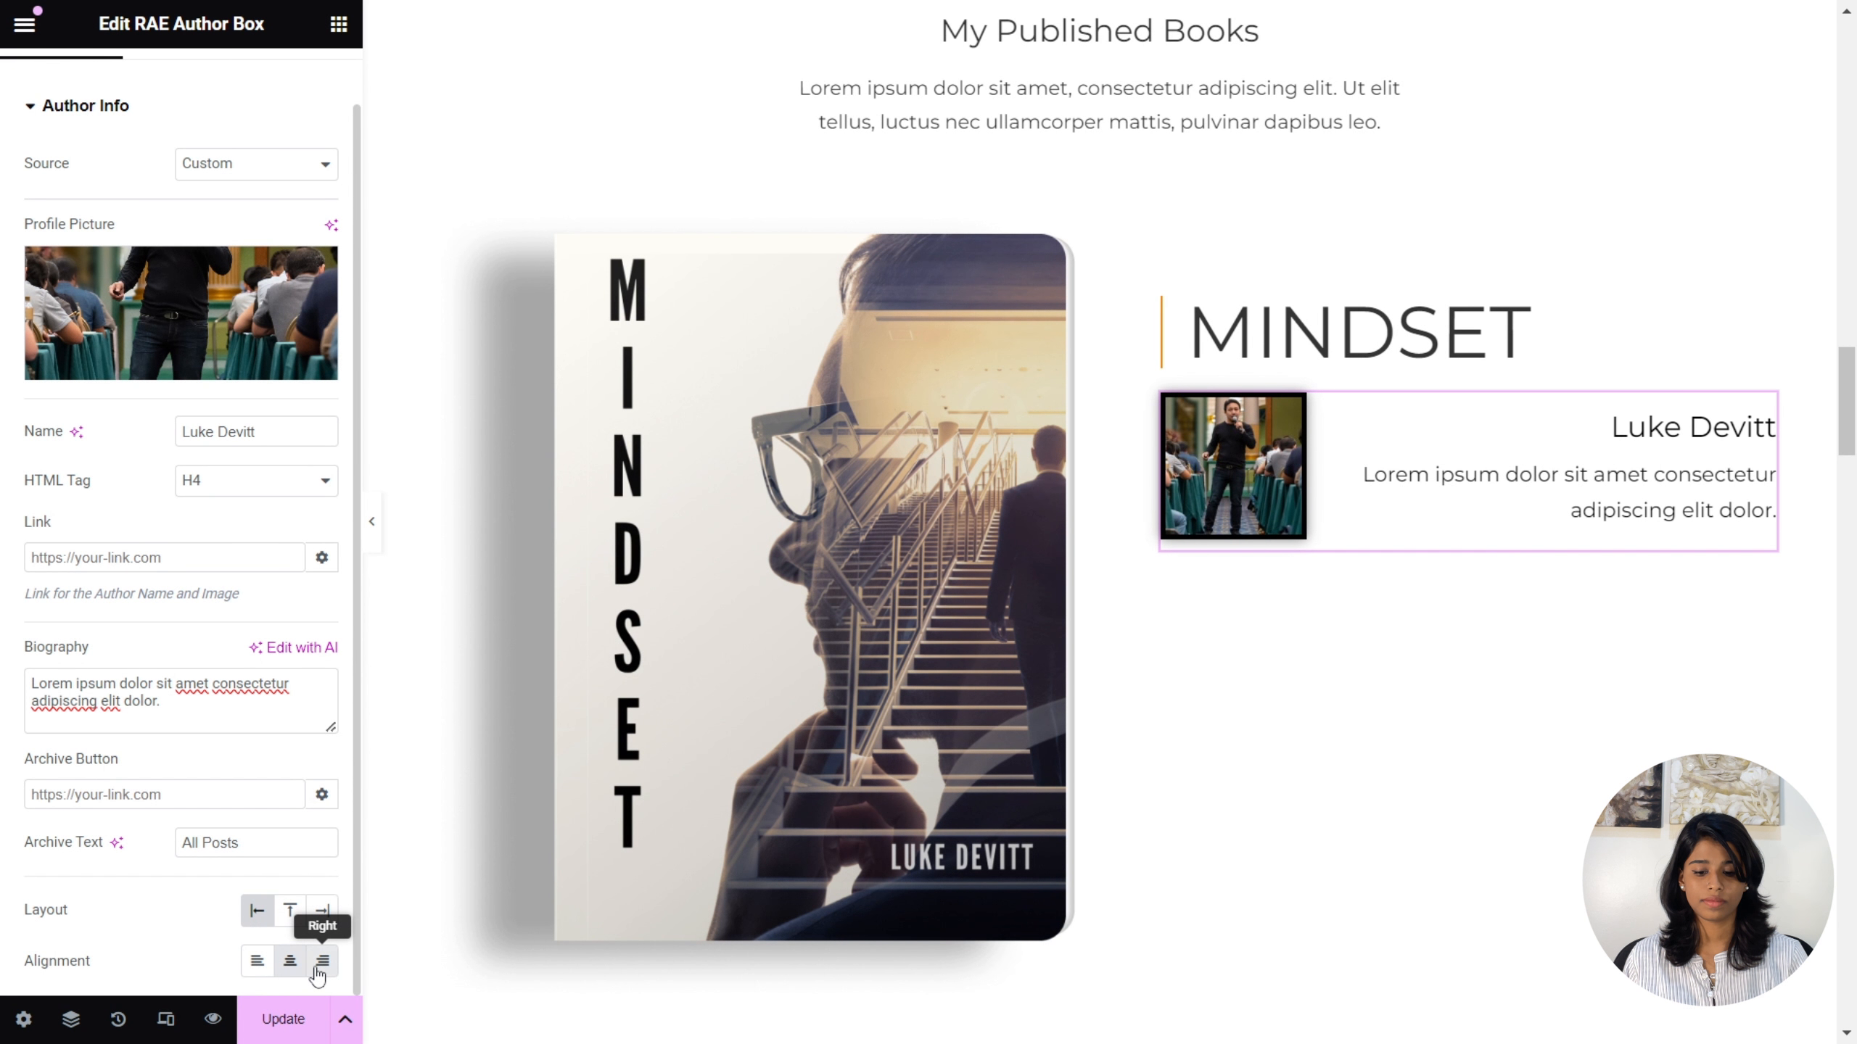
pyautogui.click(291, 973)
pyautogui.click(268, 977)
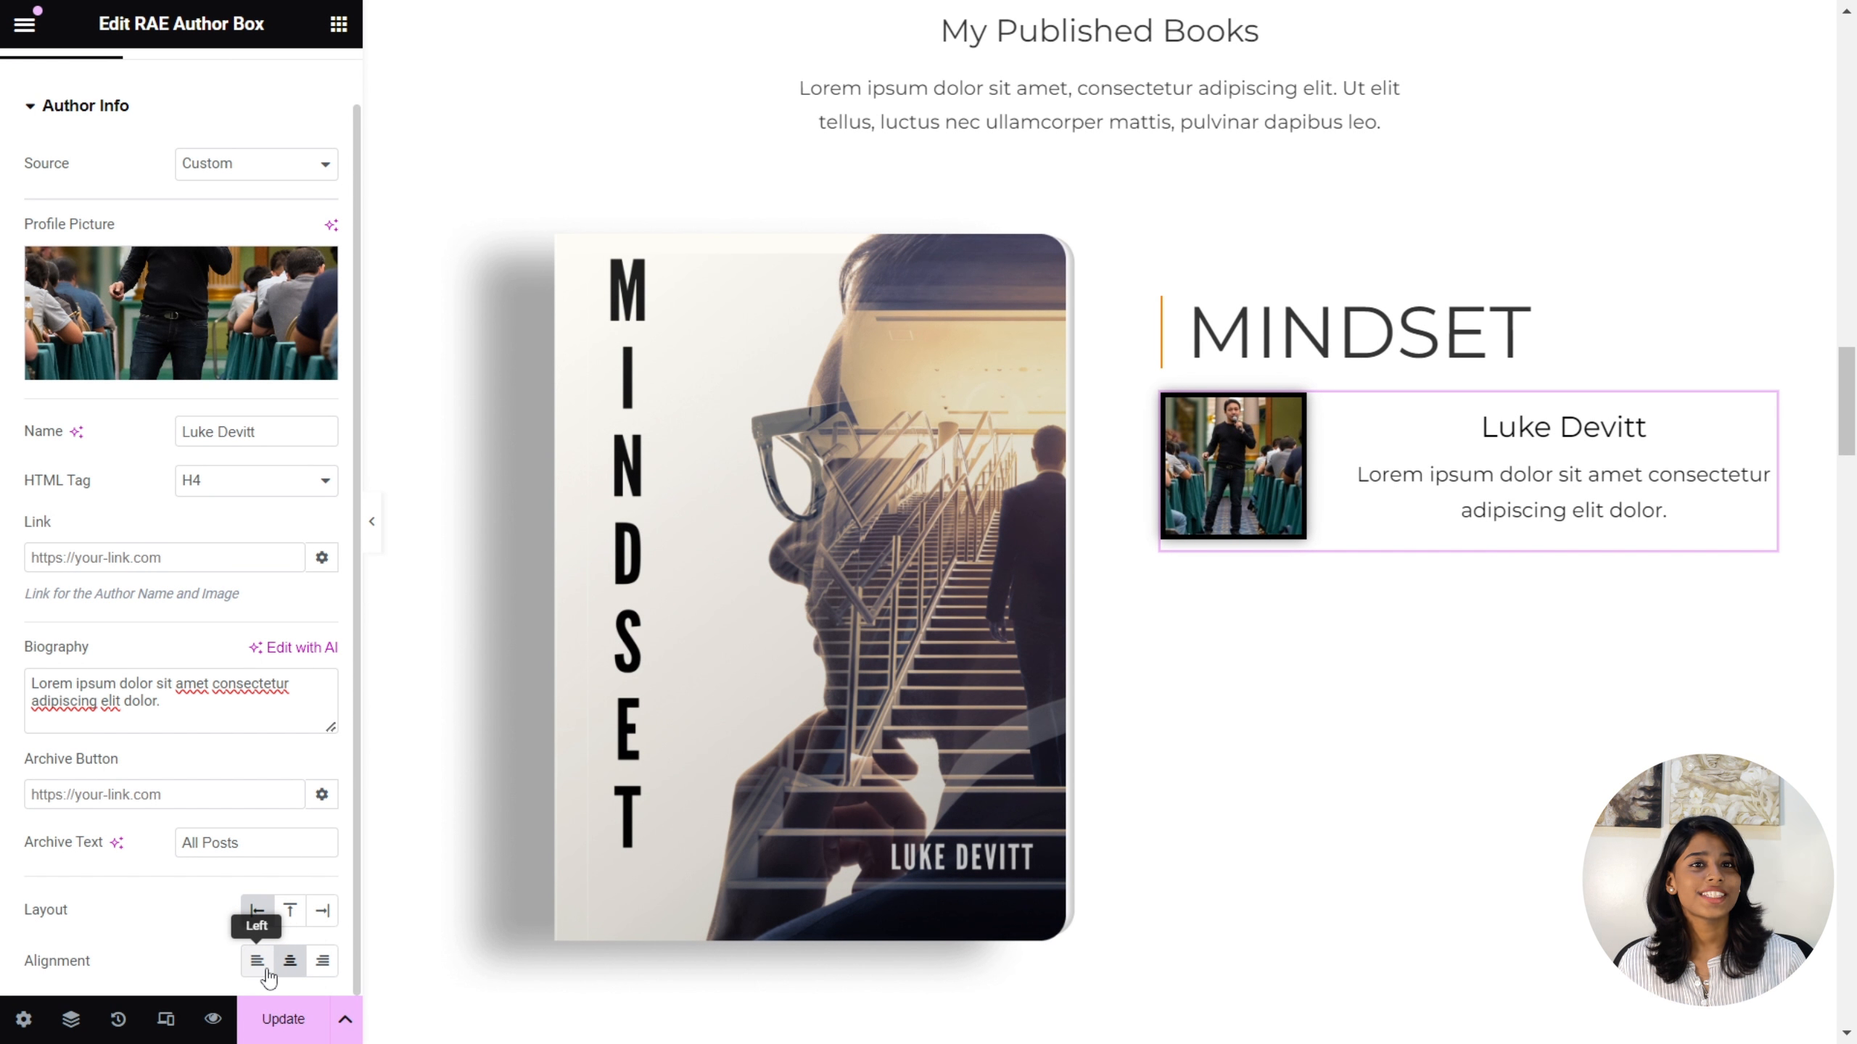
pyautogui.scroll(1, 183, 512)
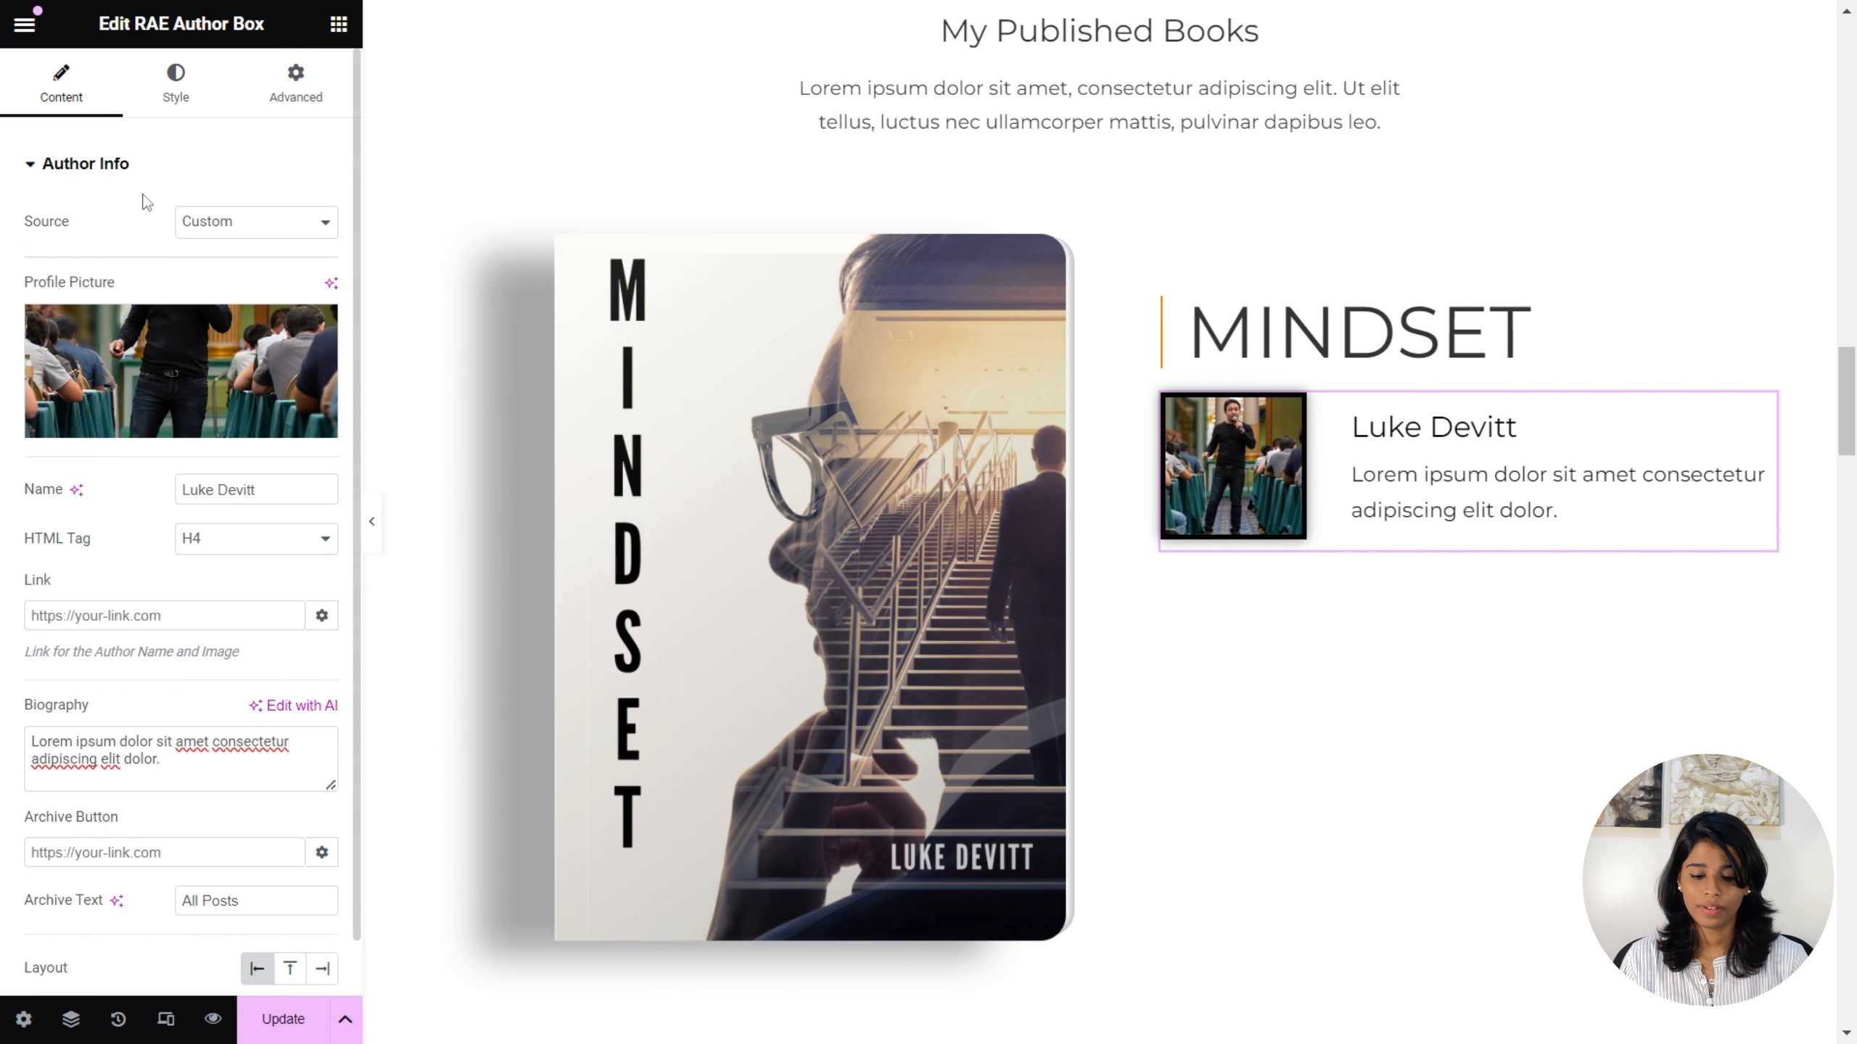
# - In the Style tab's Image section, set the photo-to-text Gap to 38
pyautogui.click(176, 109)
pyautogui.click(84, 166)
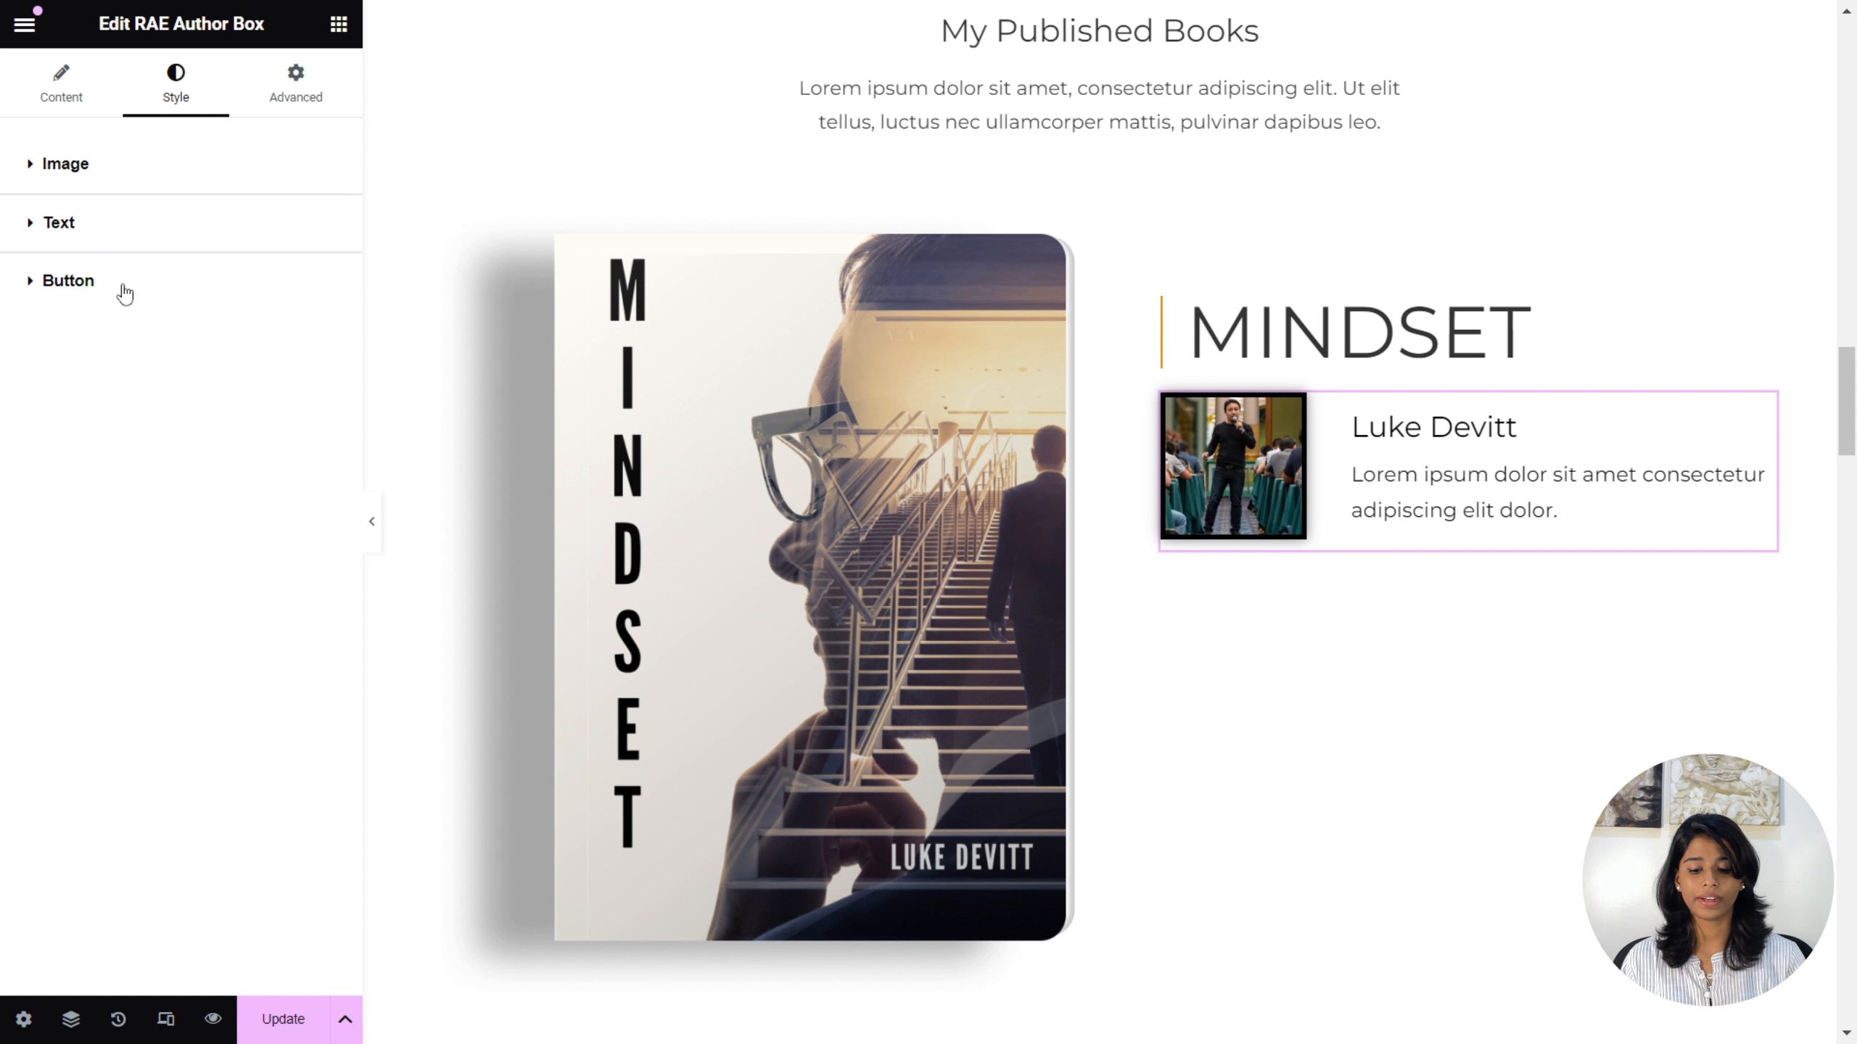
pyautogui.click(94, 187)
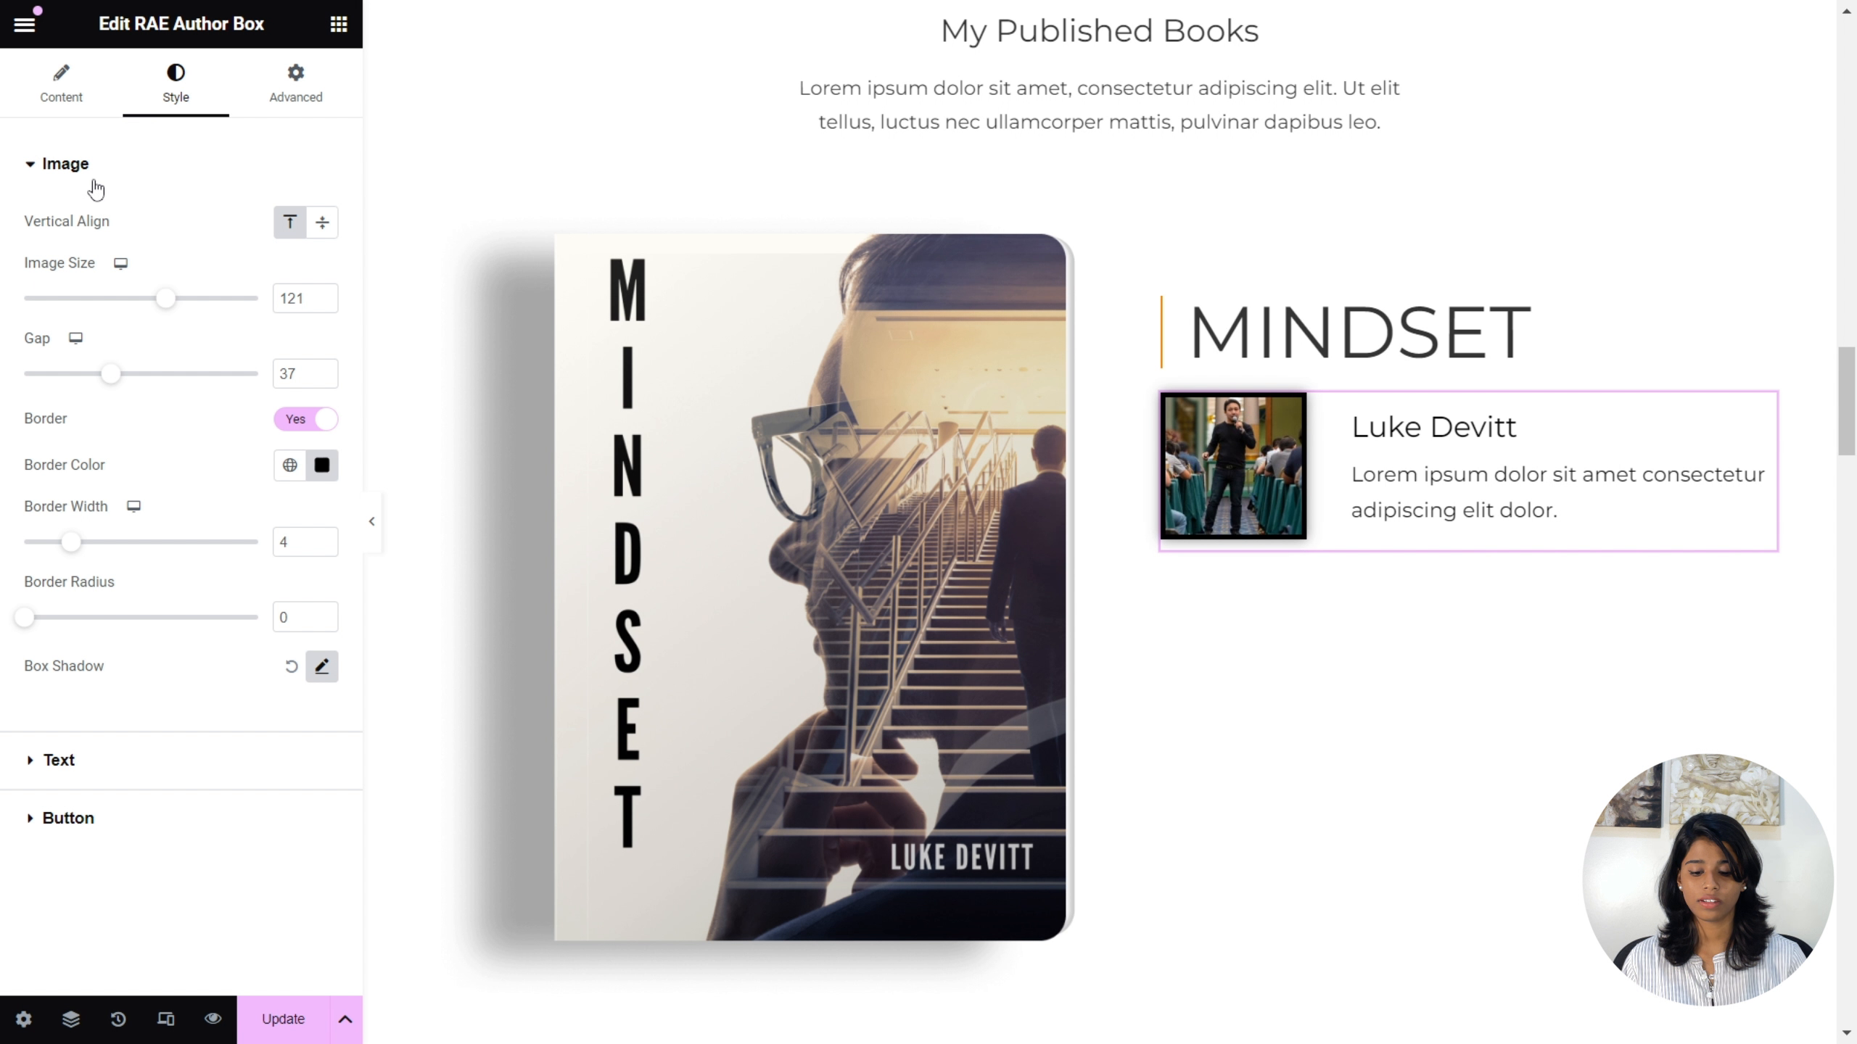
pyautogui.click(290, 224)
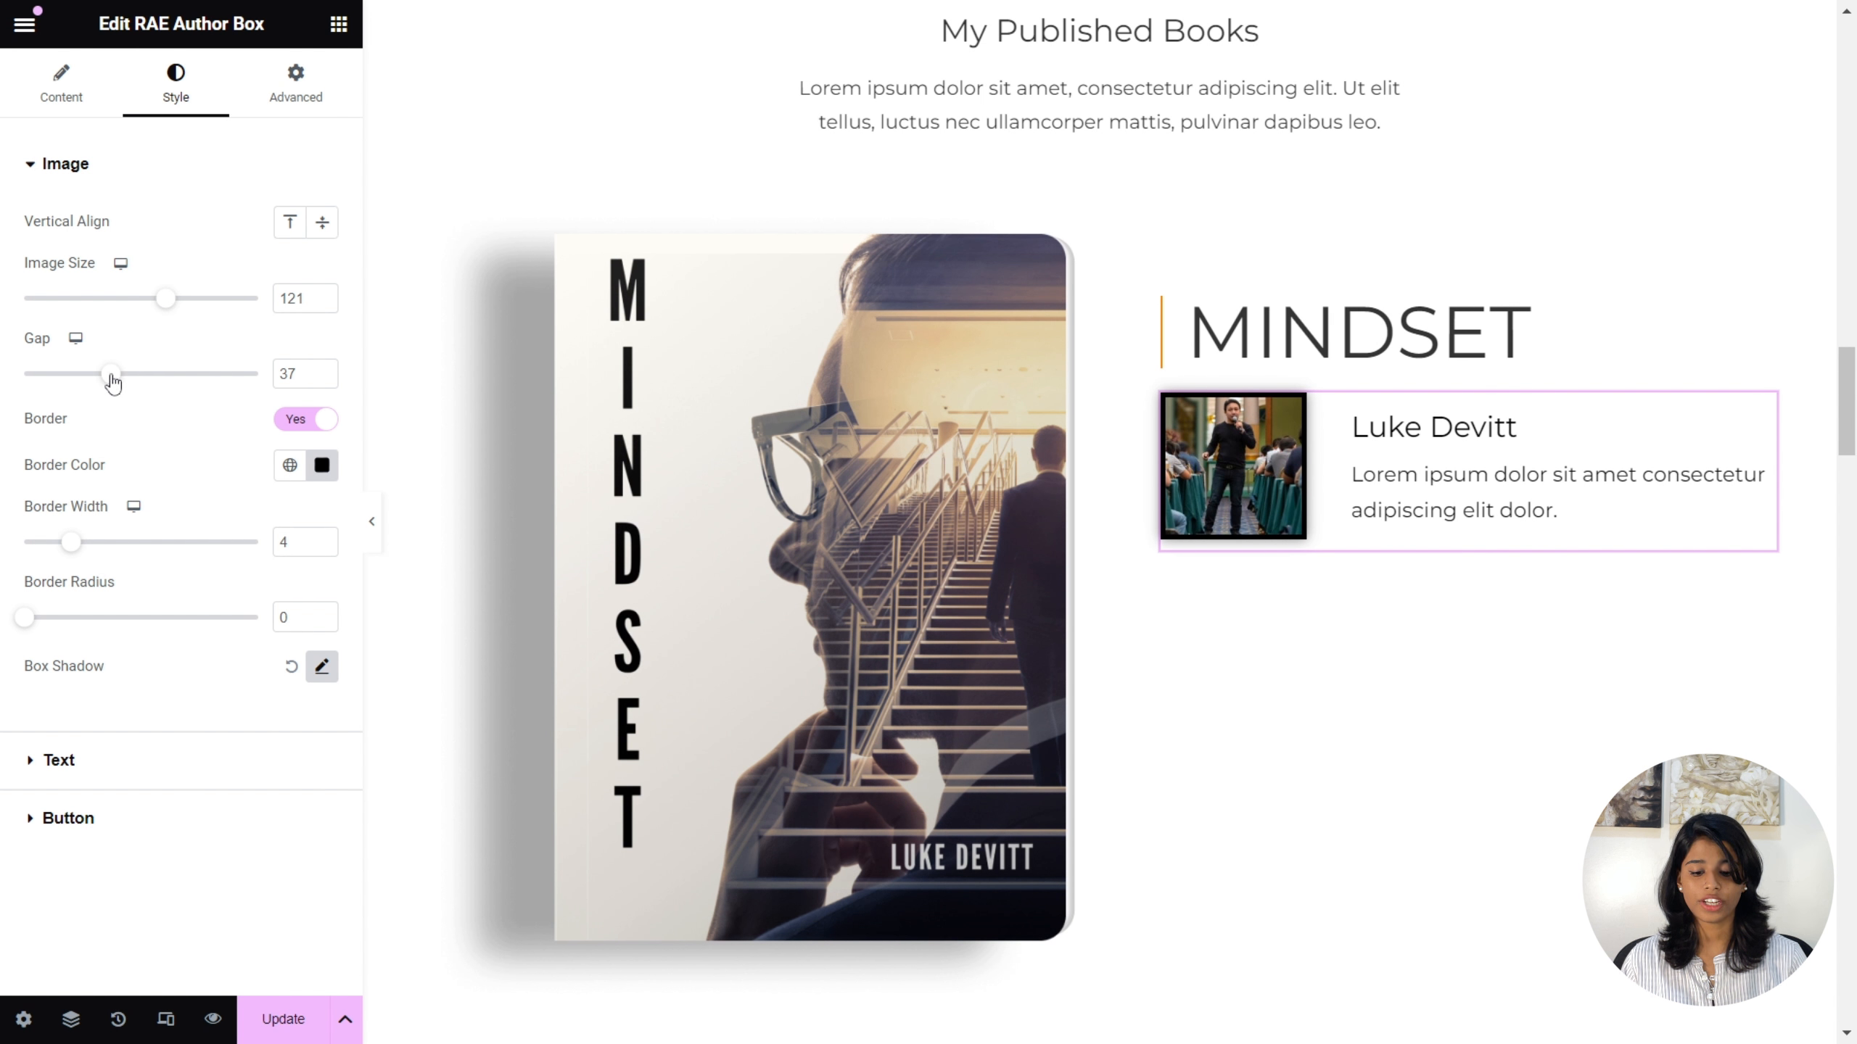
pyautogui.moveTo(113, 380); pyautogui.dragTo(116, 381)
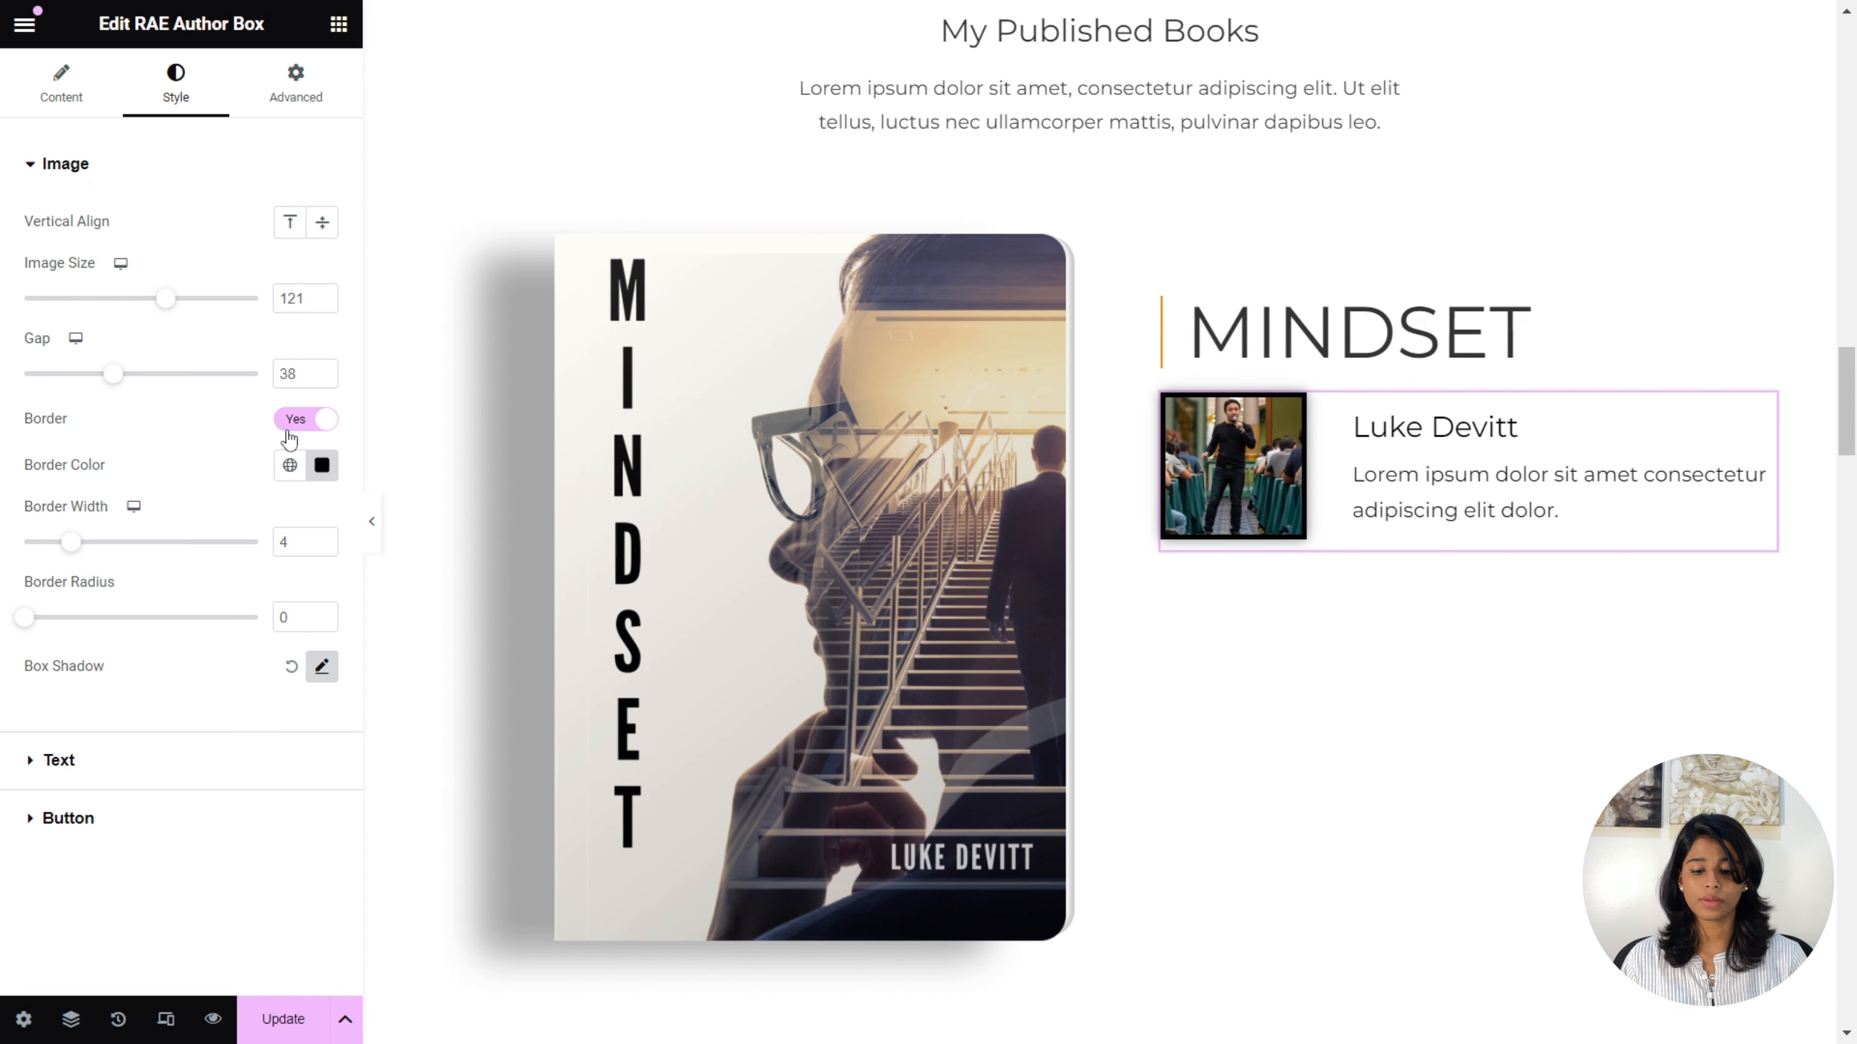
# - Toggle the photo's black Border off and on, leaving it enabled
pyautogui.rightClick(298, 425)
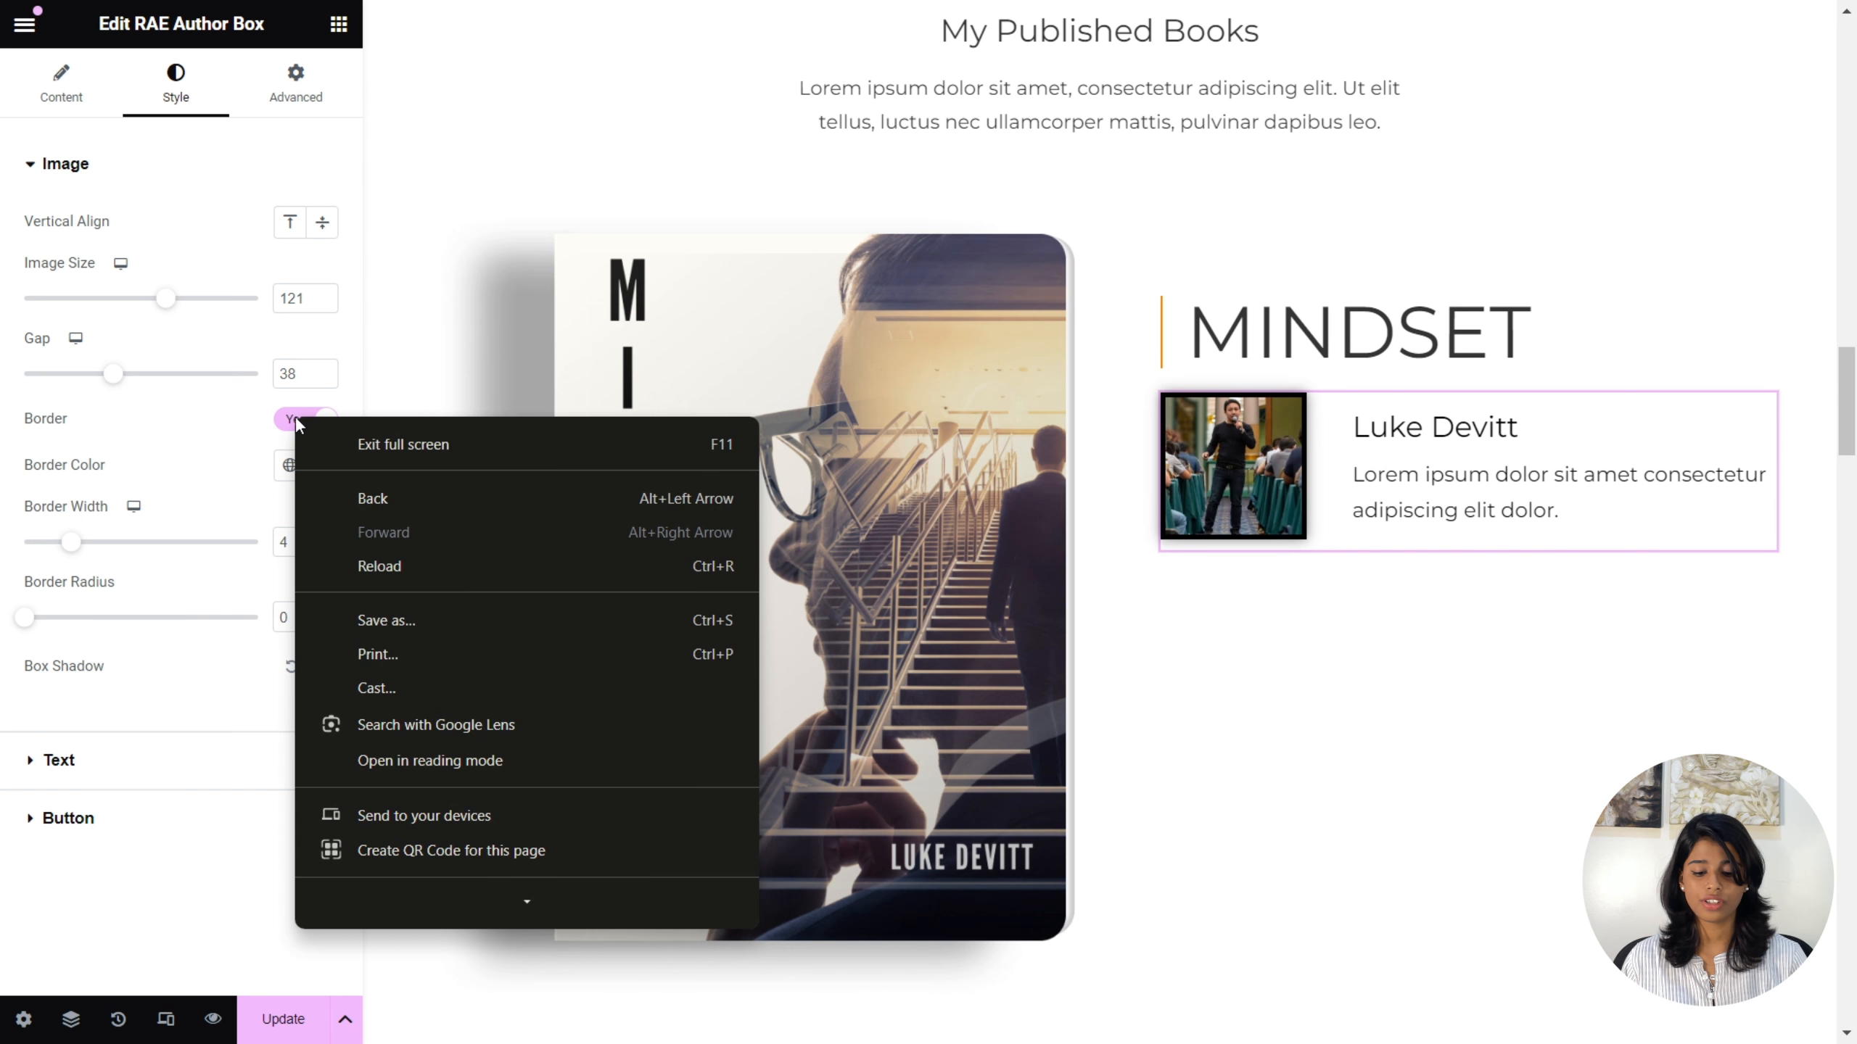
pyautogui.click(297, 425)
pyautogui.click(297, 425)
pyautogui.click(297, 426)
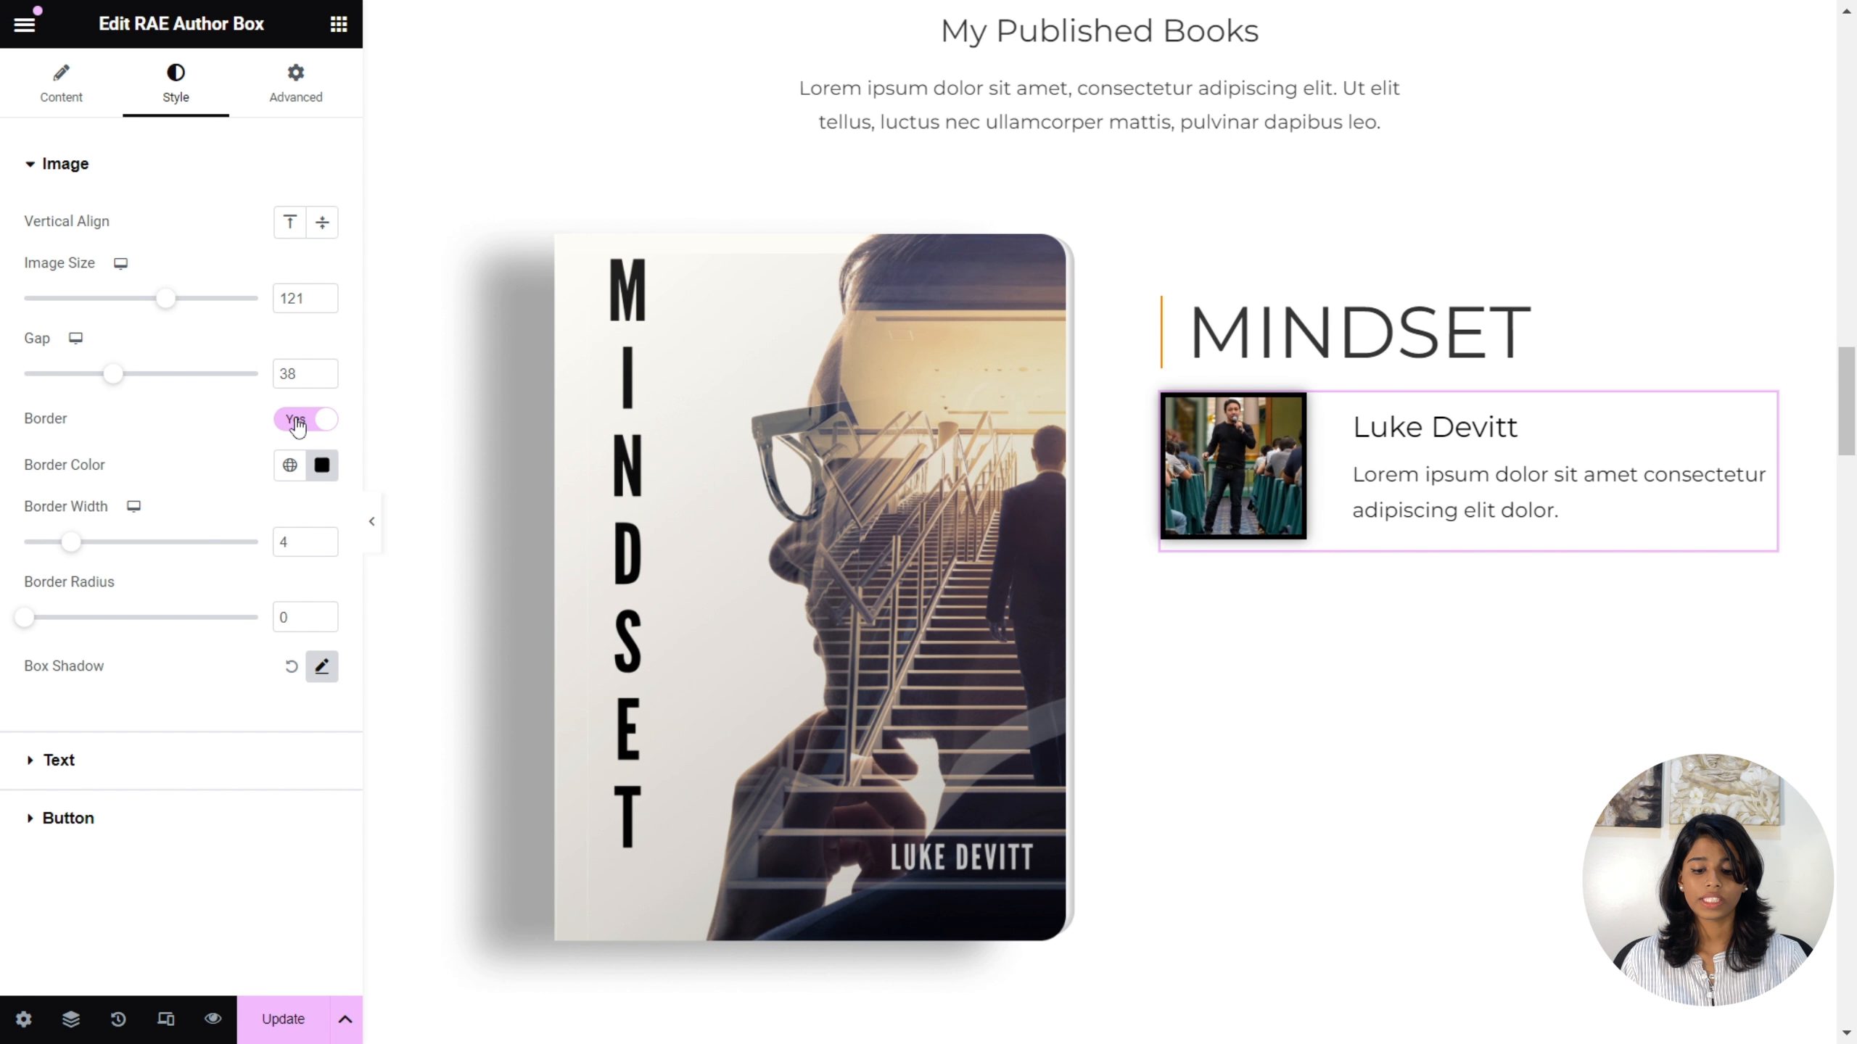
pyautogui.click(298, 426)
pyautogui.click(298, 426)
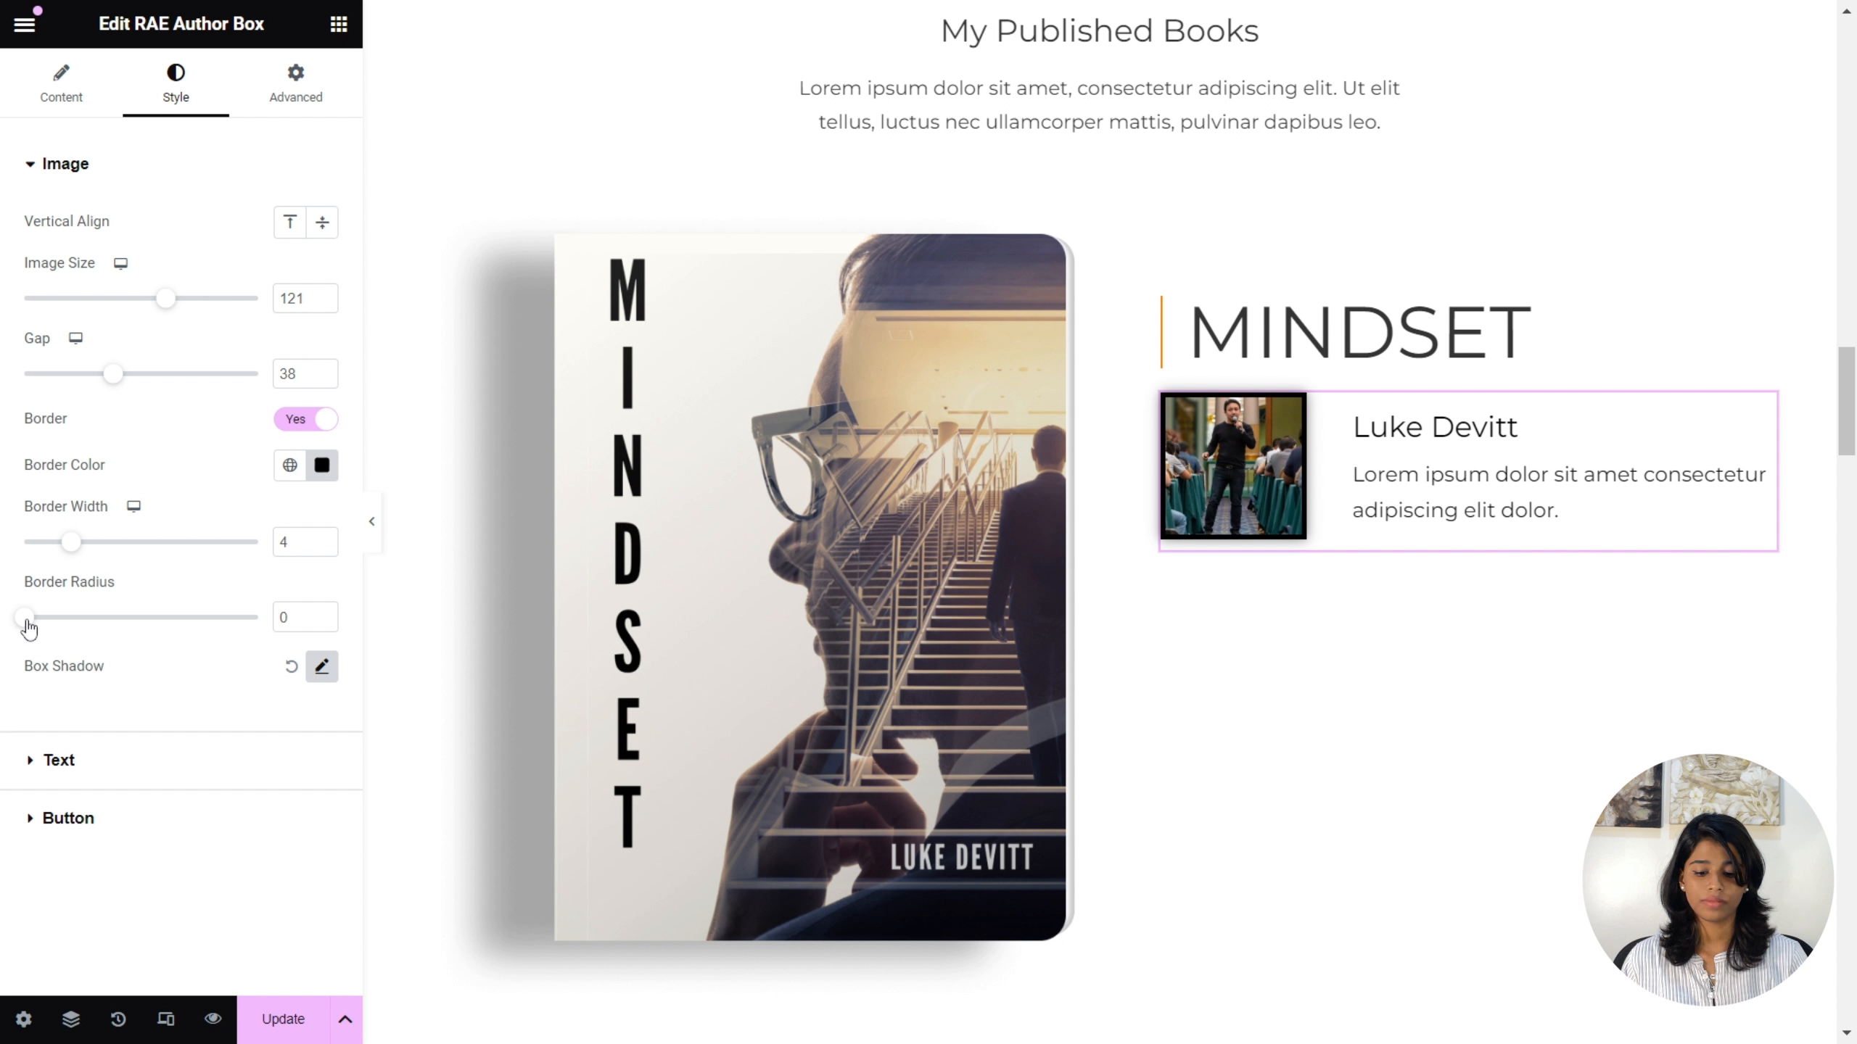
# - Check the photo's Box Shadow settings and close them without changes
pyautogui.click(322, 668)
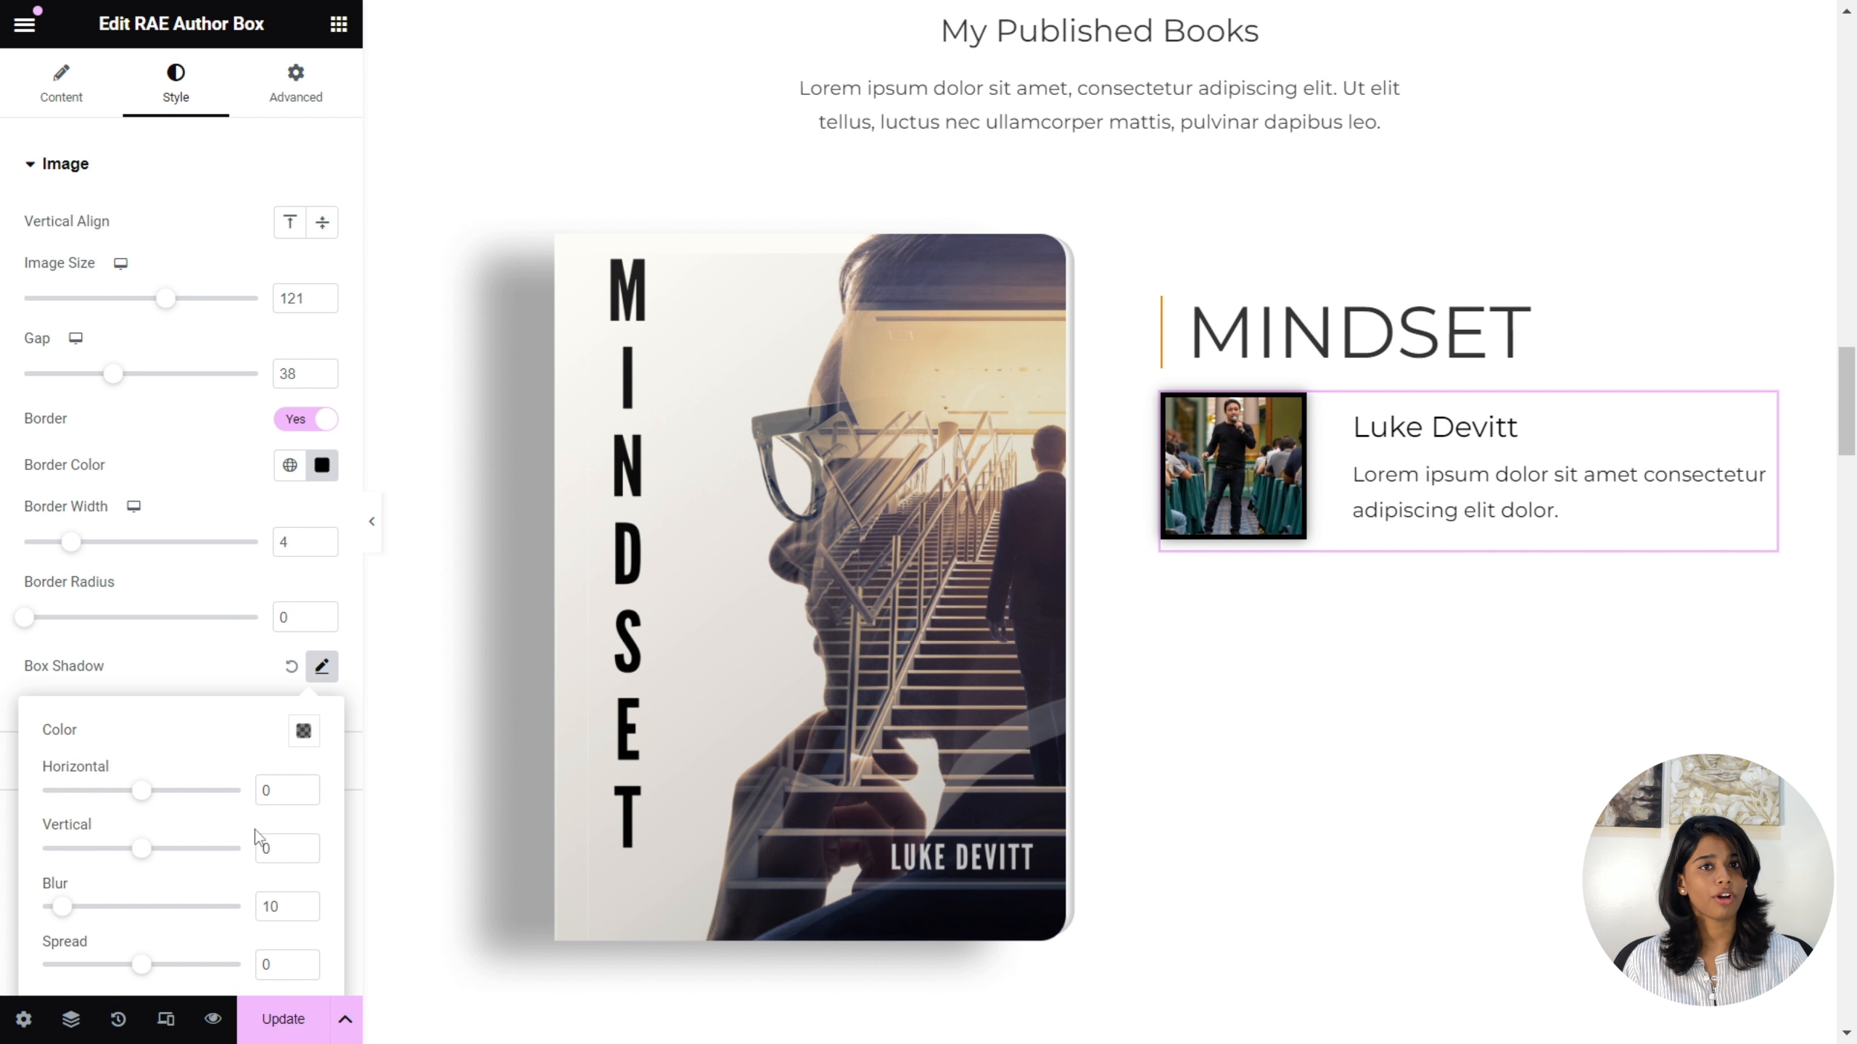
pyautogui.scroll(-1, 255, 831)
pyautogui.click(320, 618)
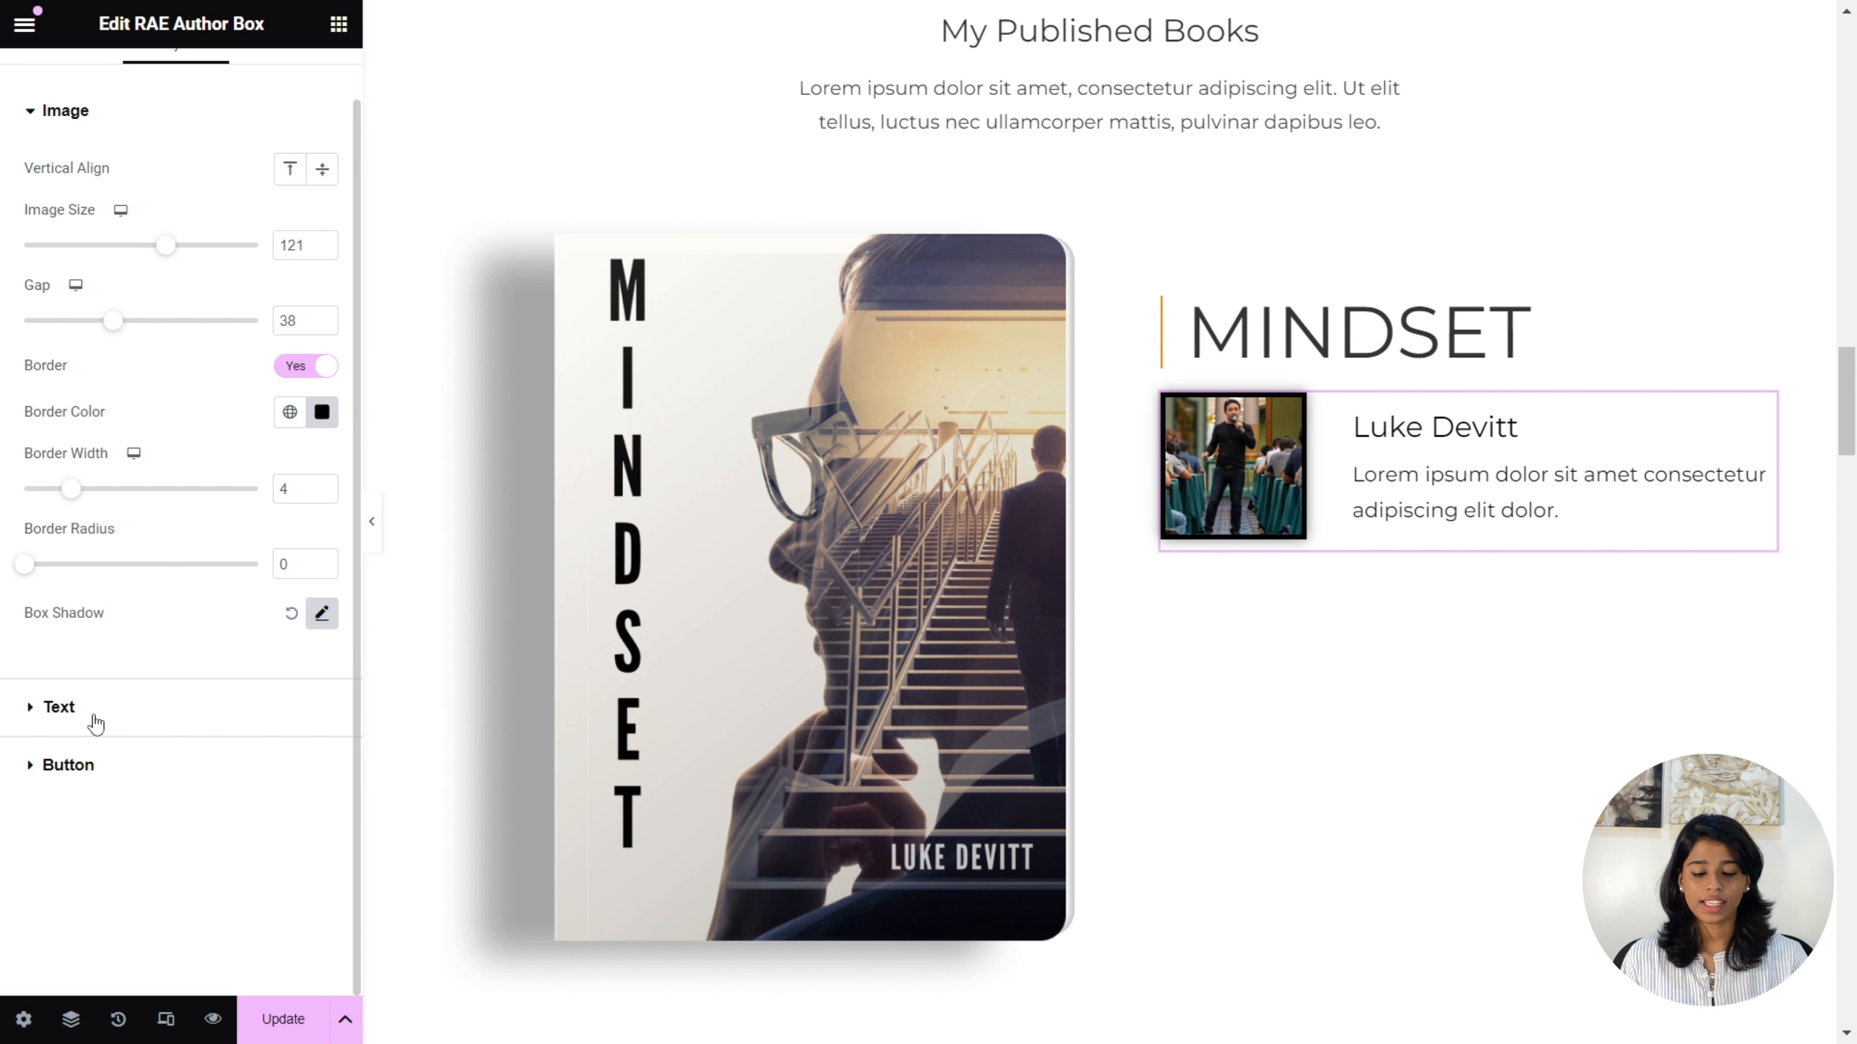
# - In the Text style section, drag the Biography Gap from 5 to 6
pyautogui.click(59, 707)
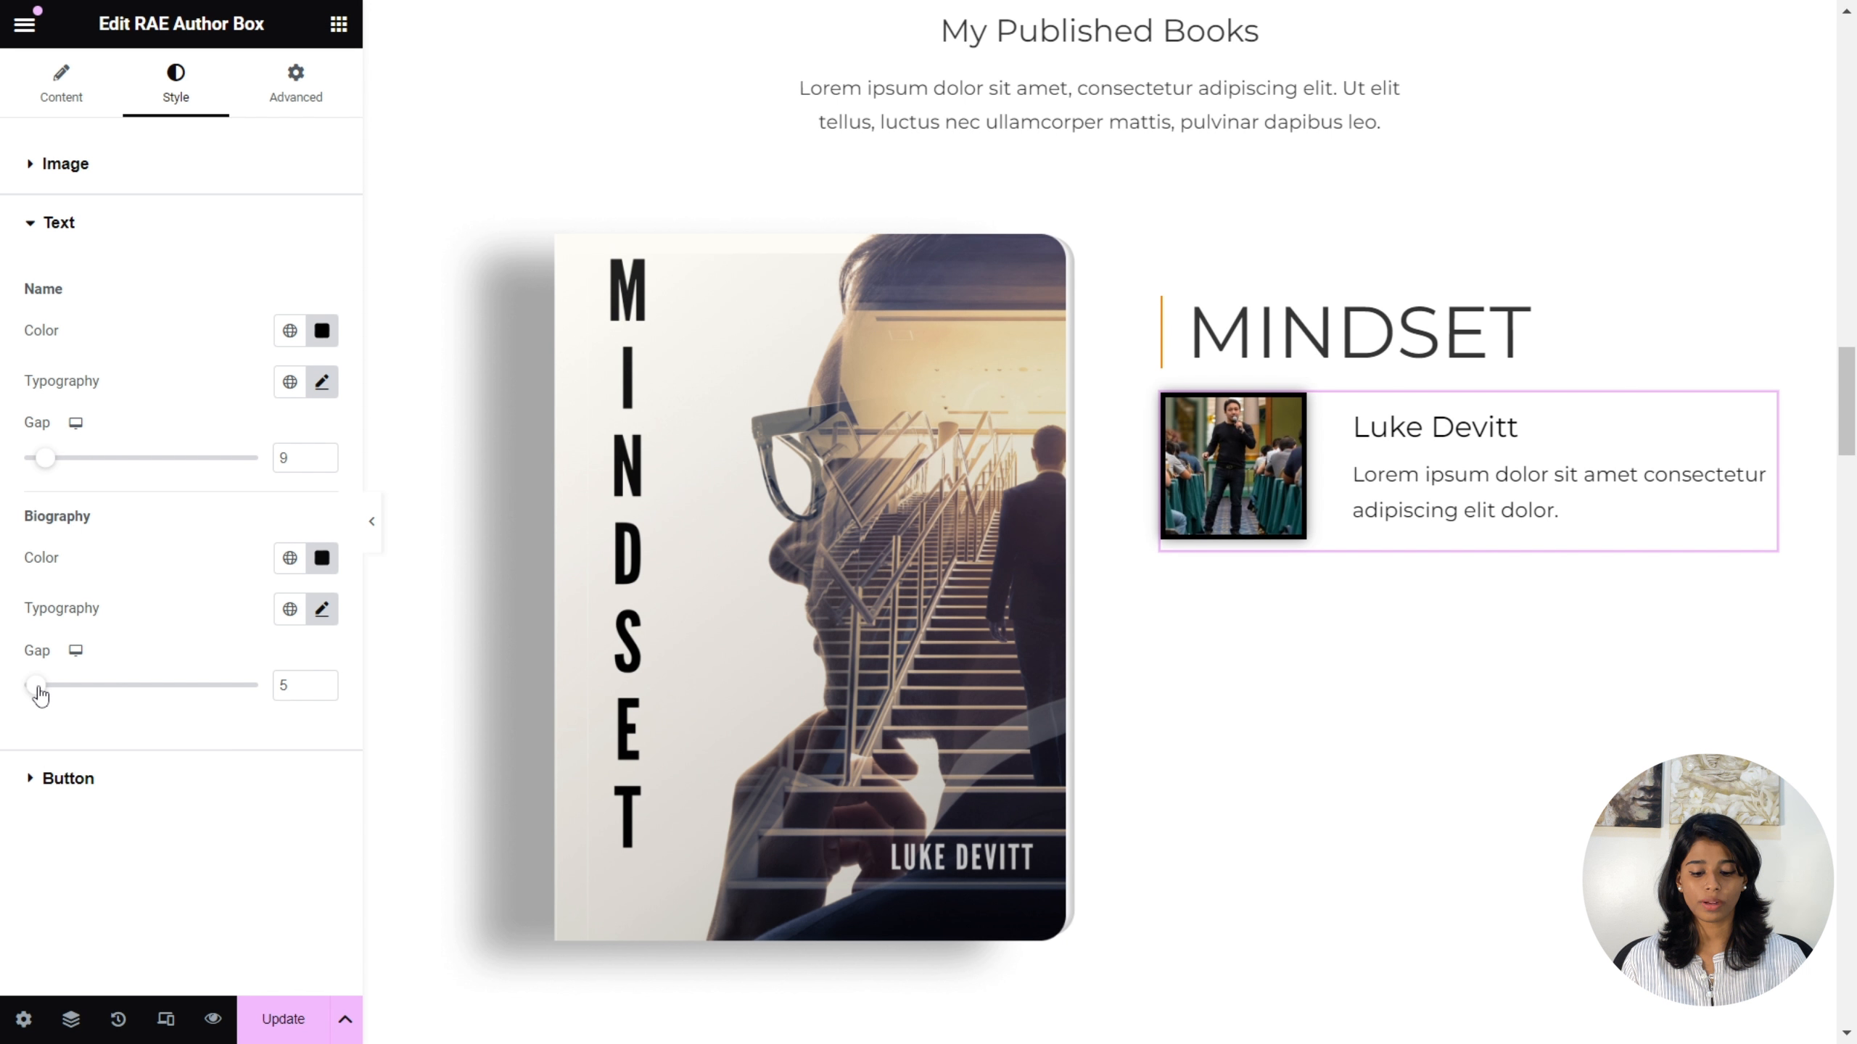
pyautogui.moveTo(38, 696); pyautogui.dragTo(36, 696)
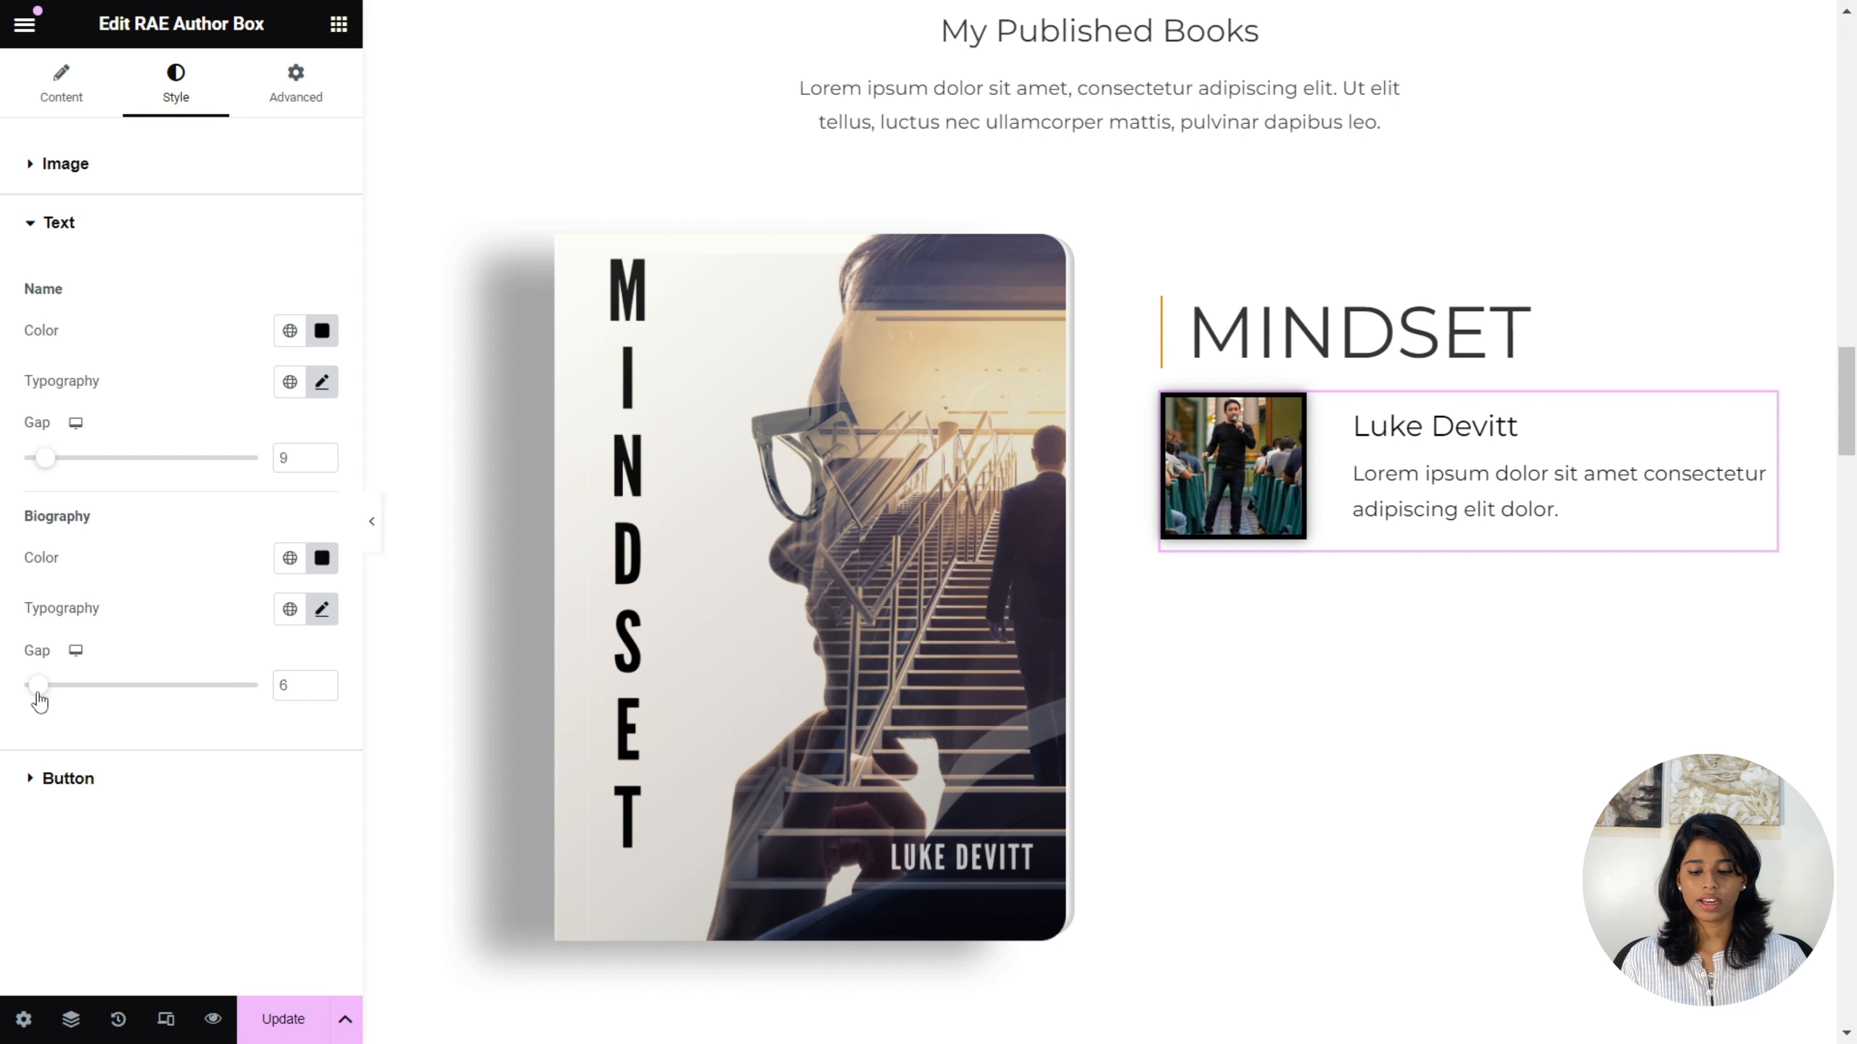
# - Review the button's Hover and Typography styles, then set its Padding to 10 on all sides
pyautogui.click(69, 781)
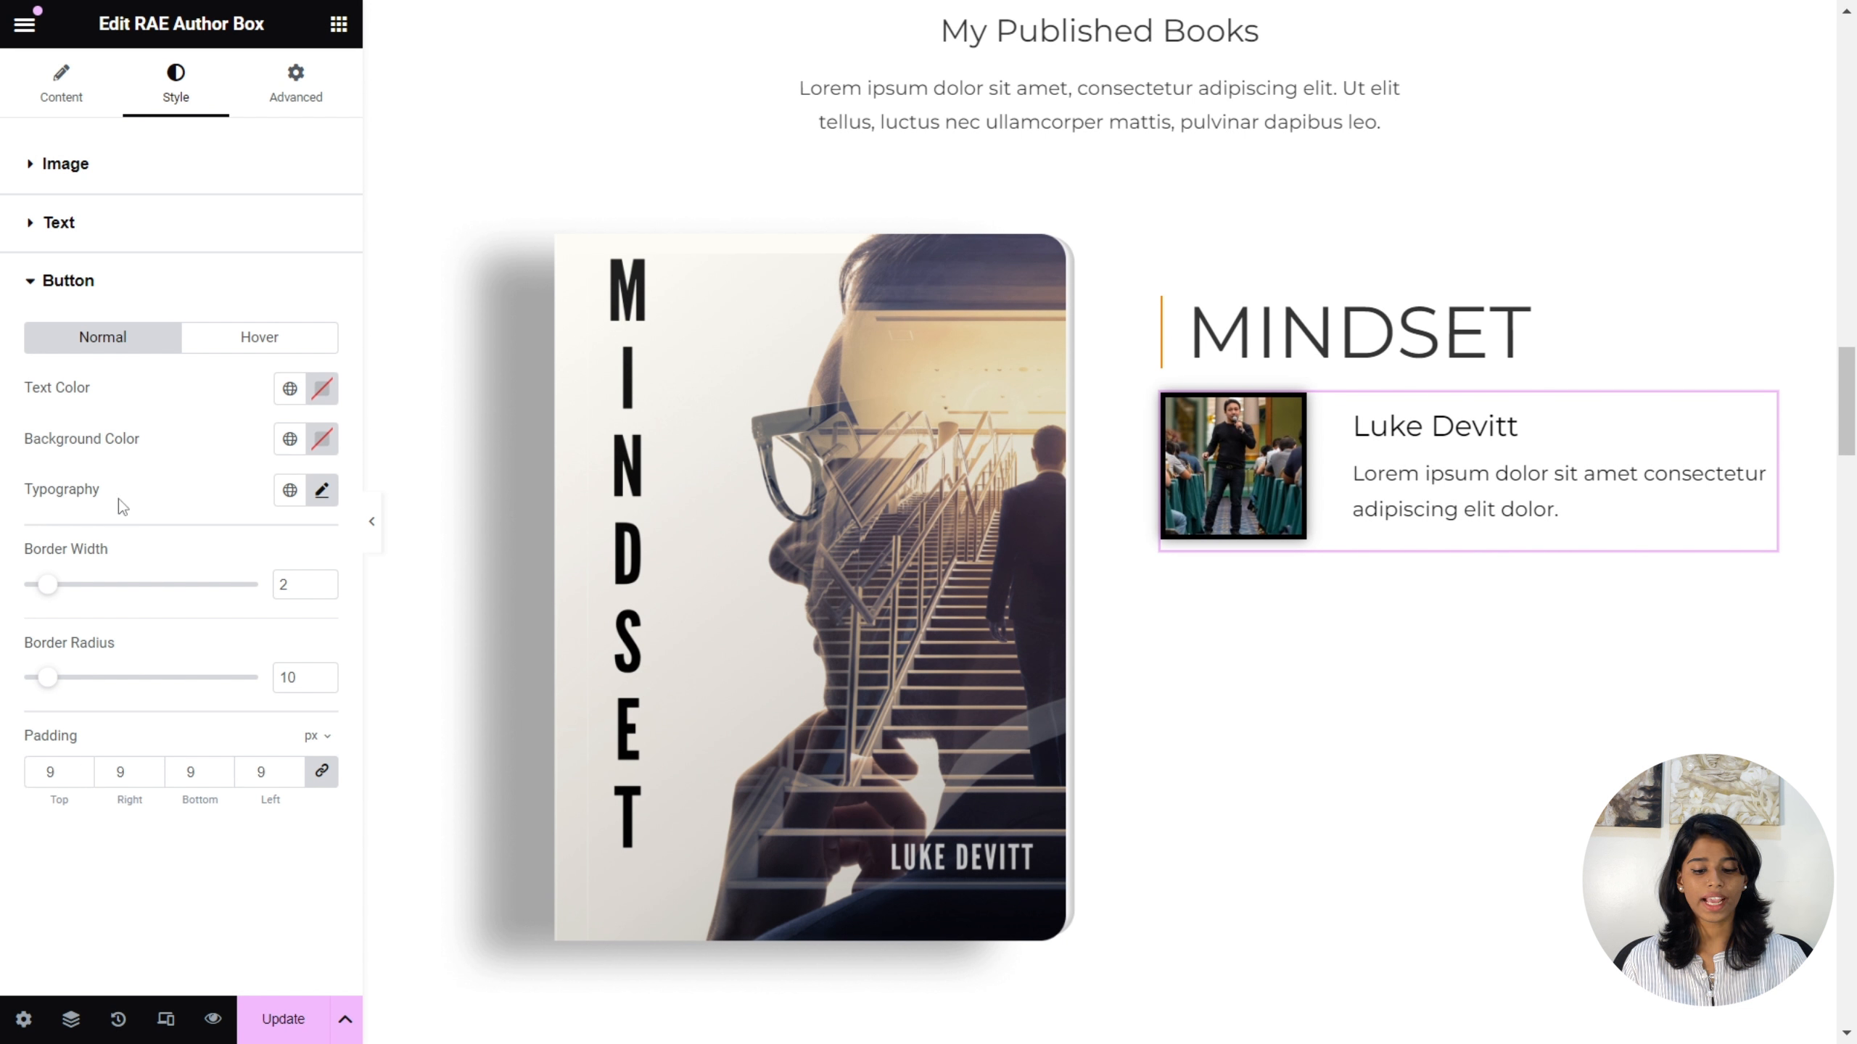
pyautogui.click(216, 349)
pyautogui.click(154, 357)
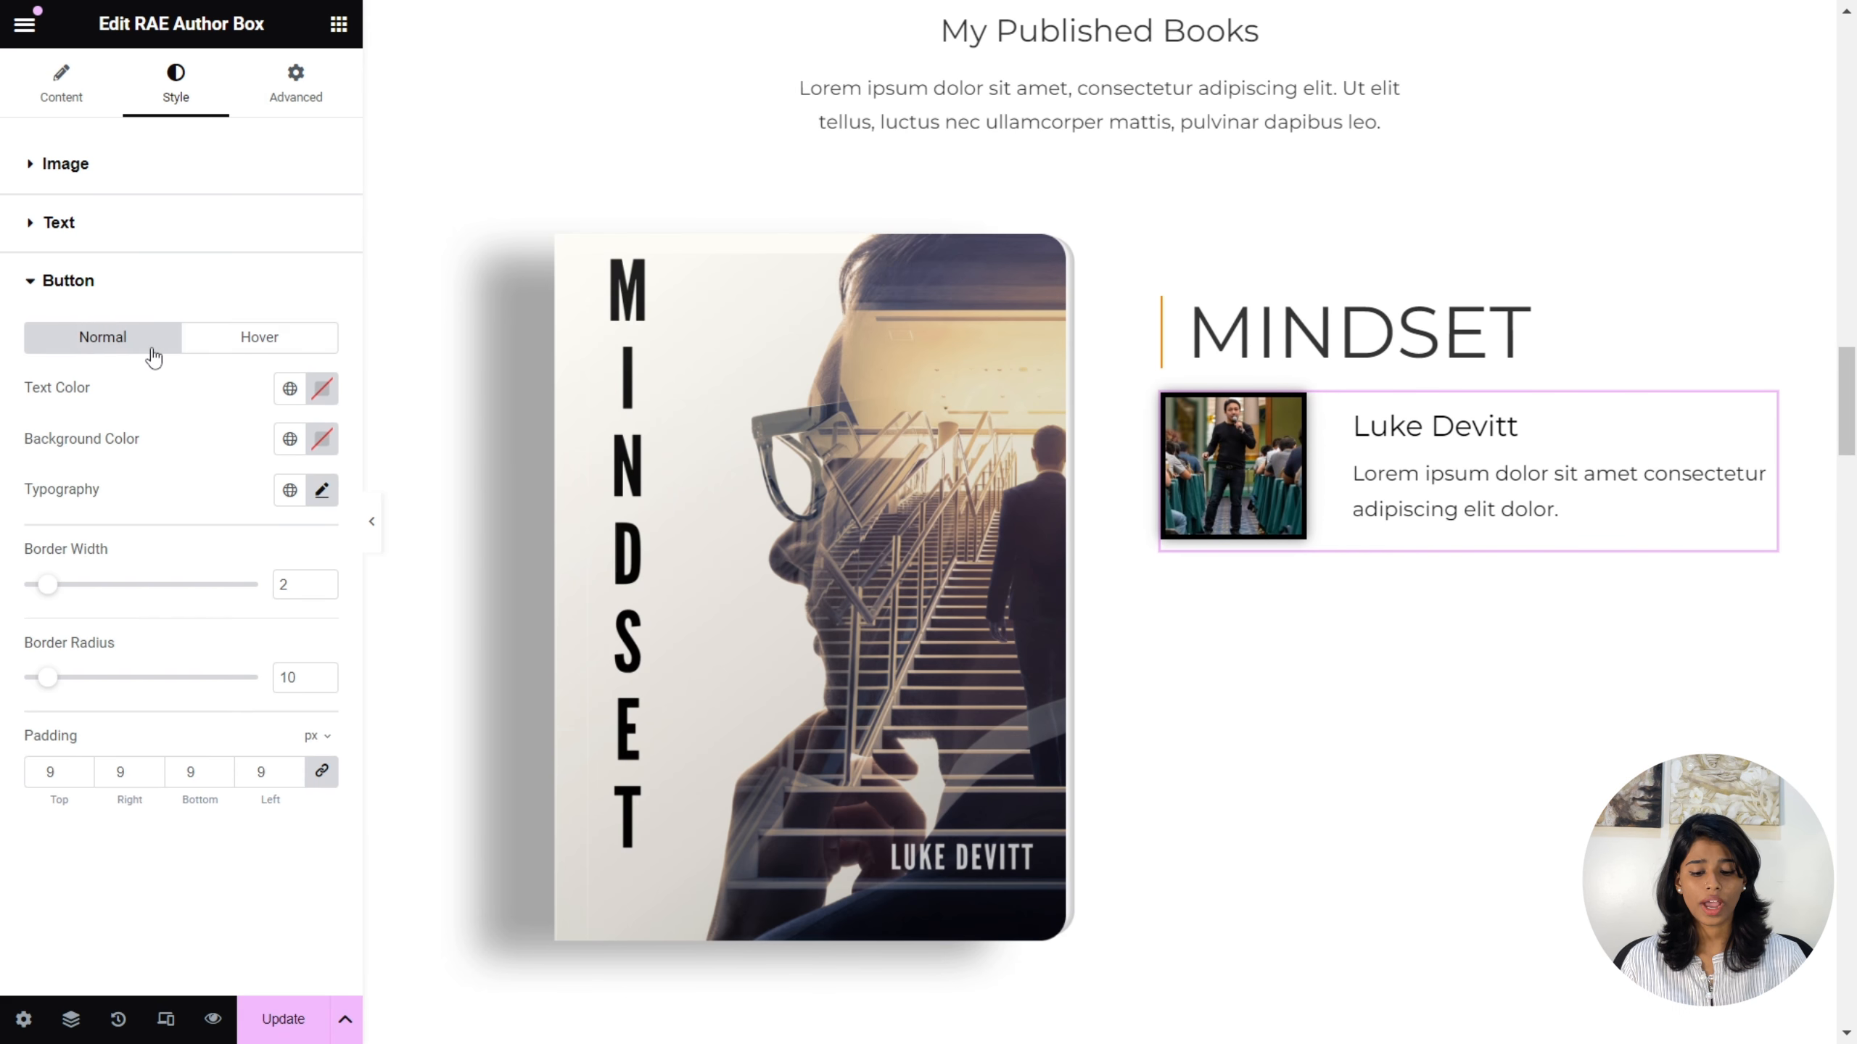
pyautogui.click(321, 491)
pyautogui.scroll(-2, 241, 722)
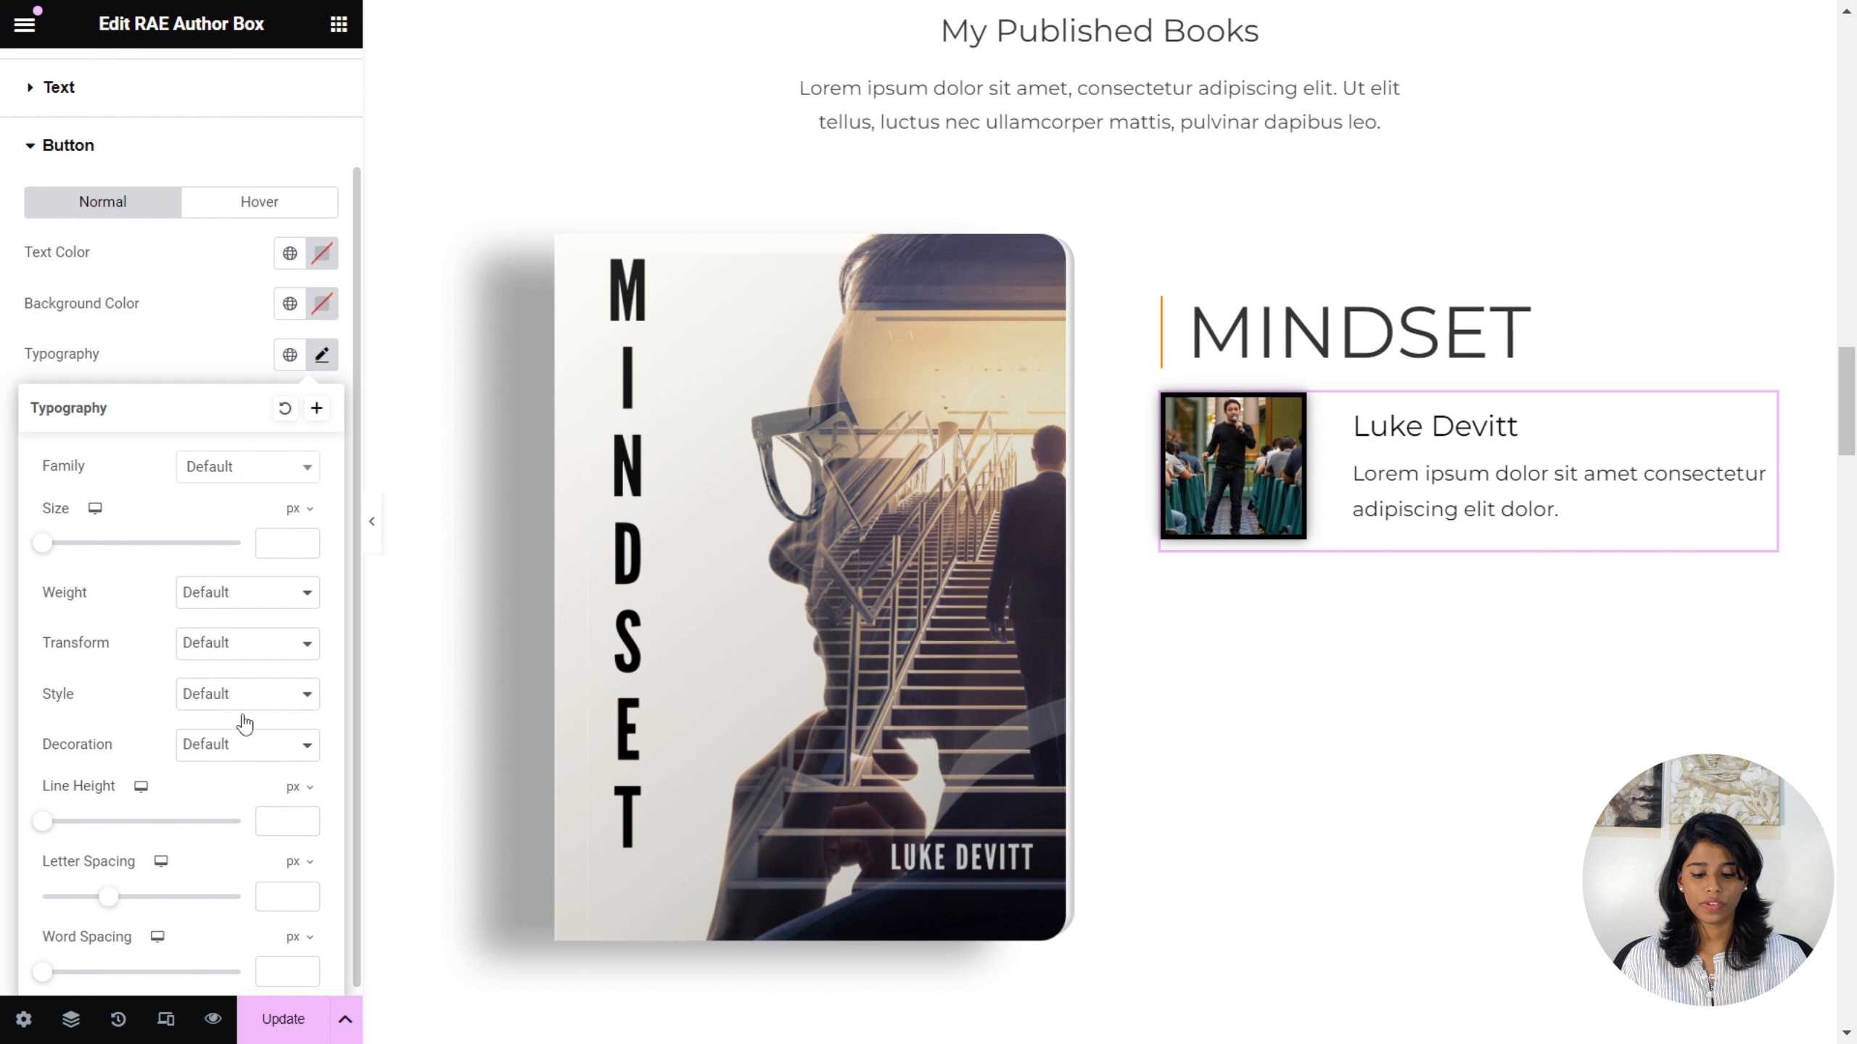
pyautogui.rightClick(322, 347)
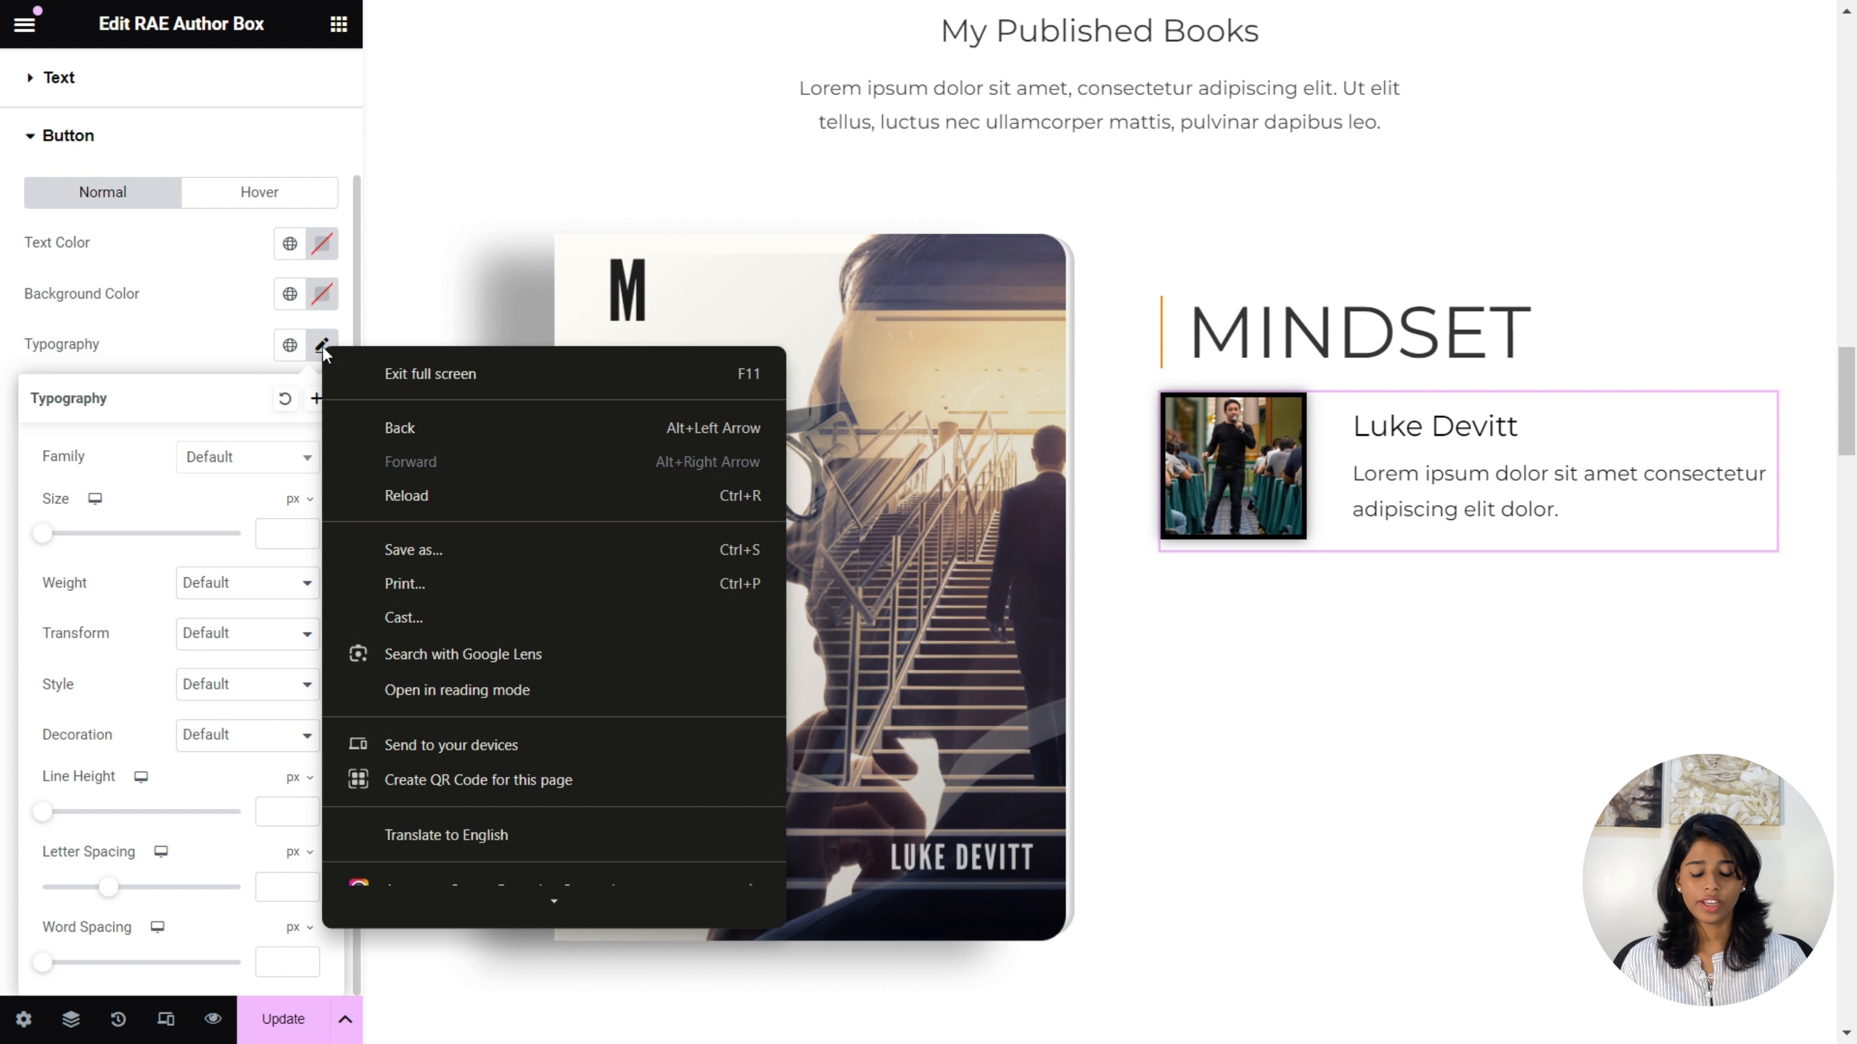
pyautogui.click(322, 347)
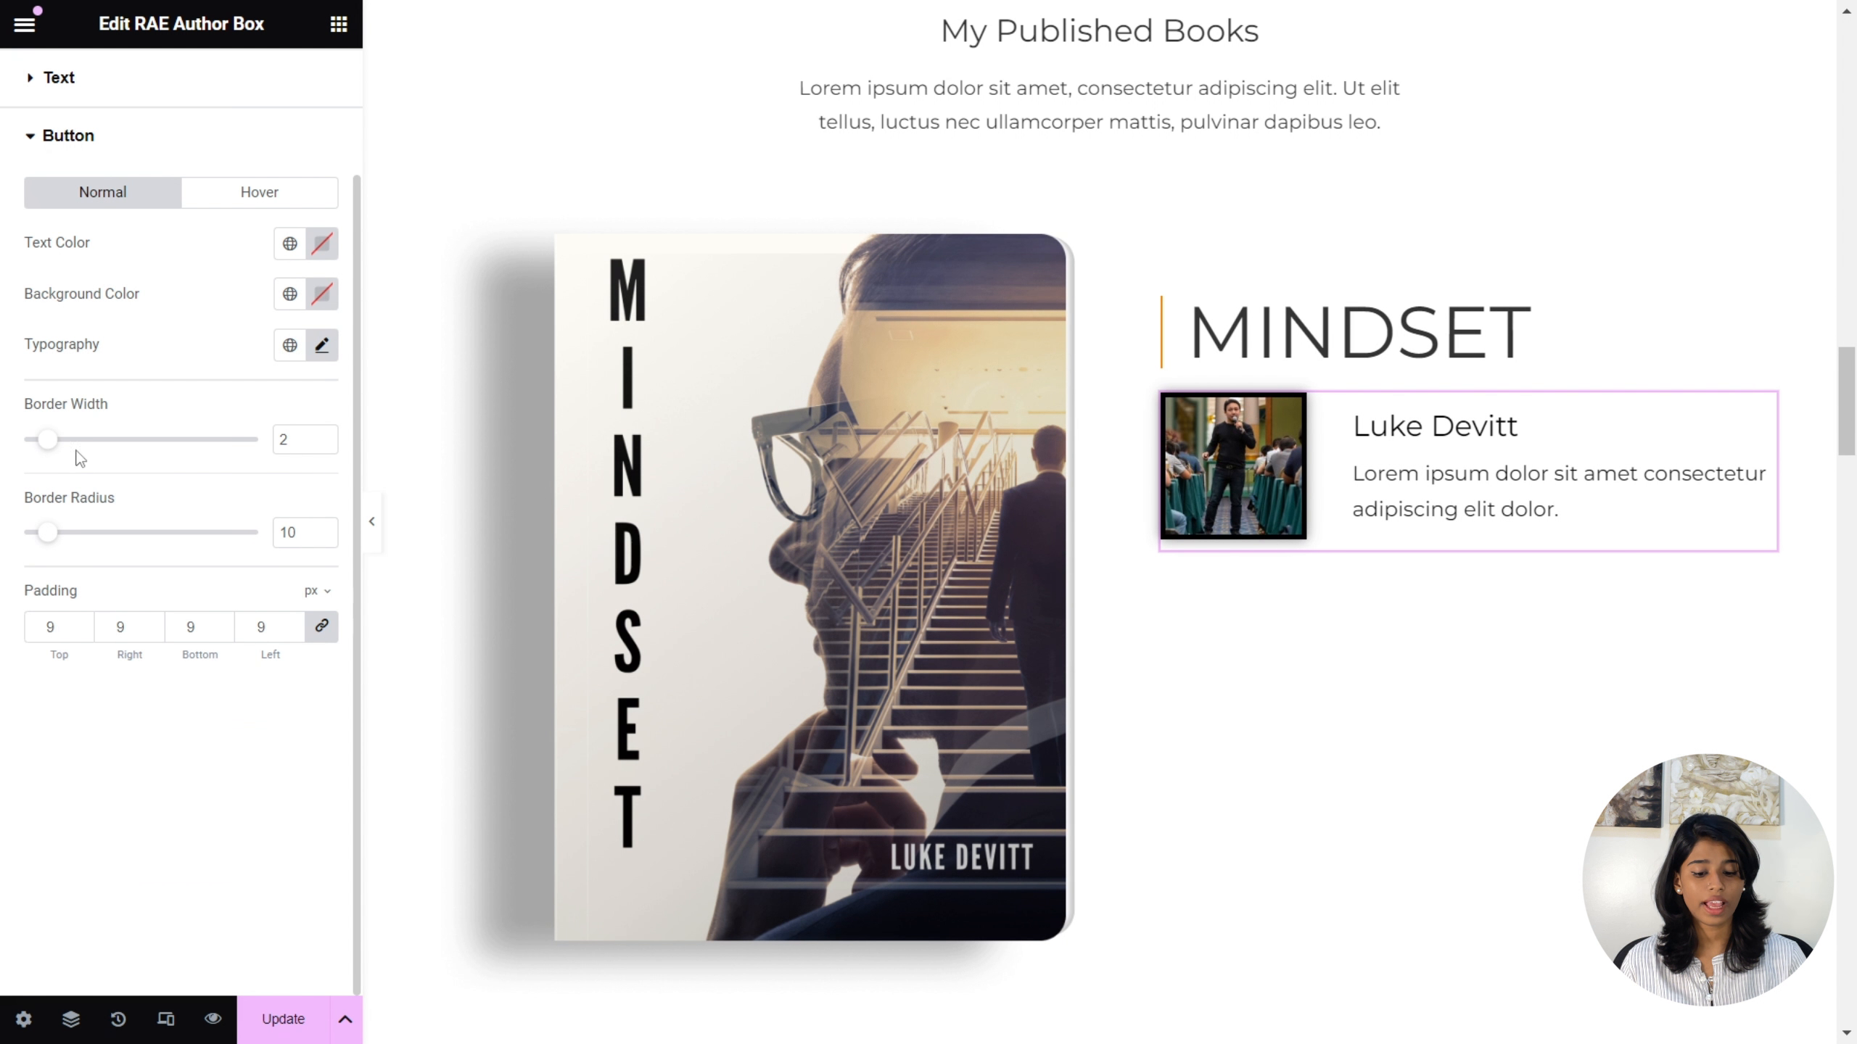
pyautogui.click(83, 627)
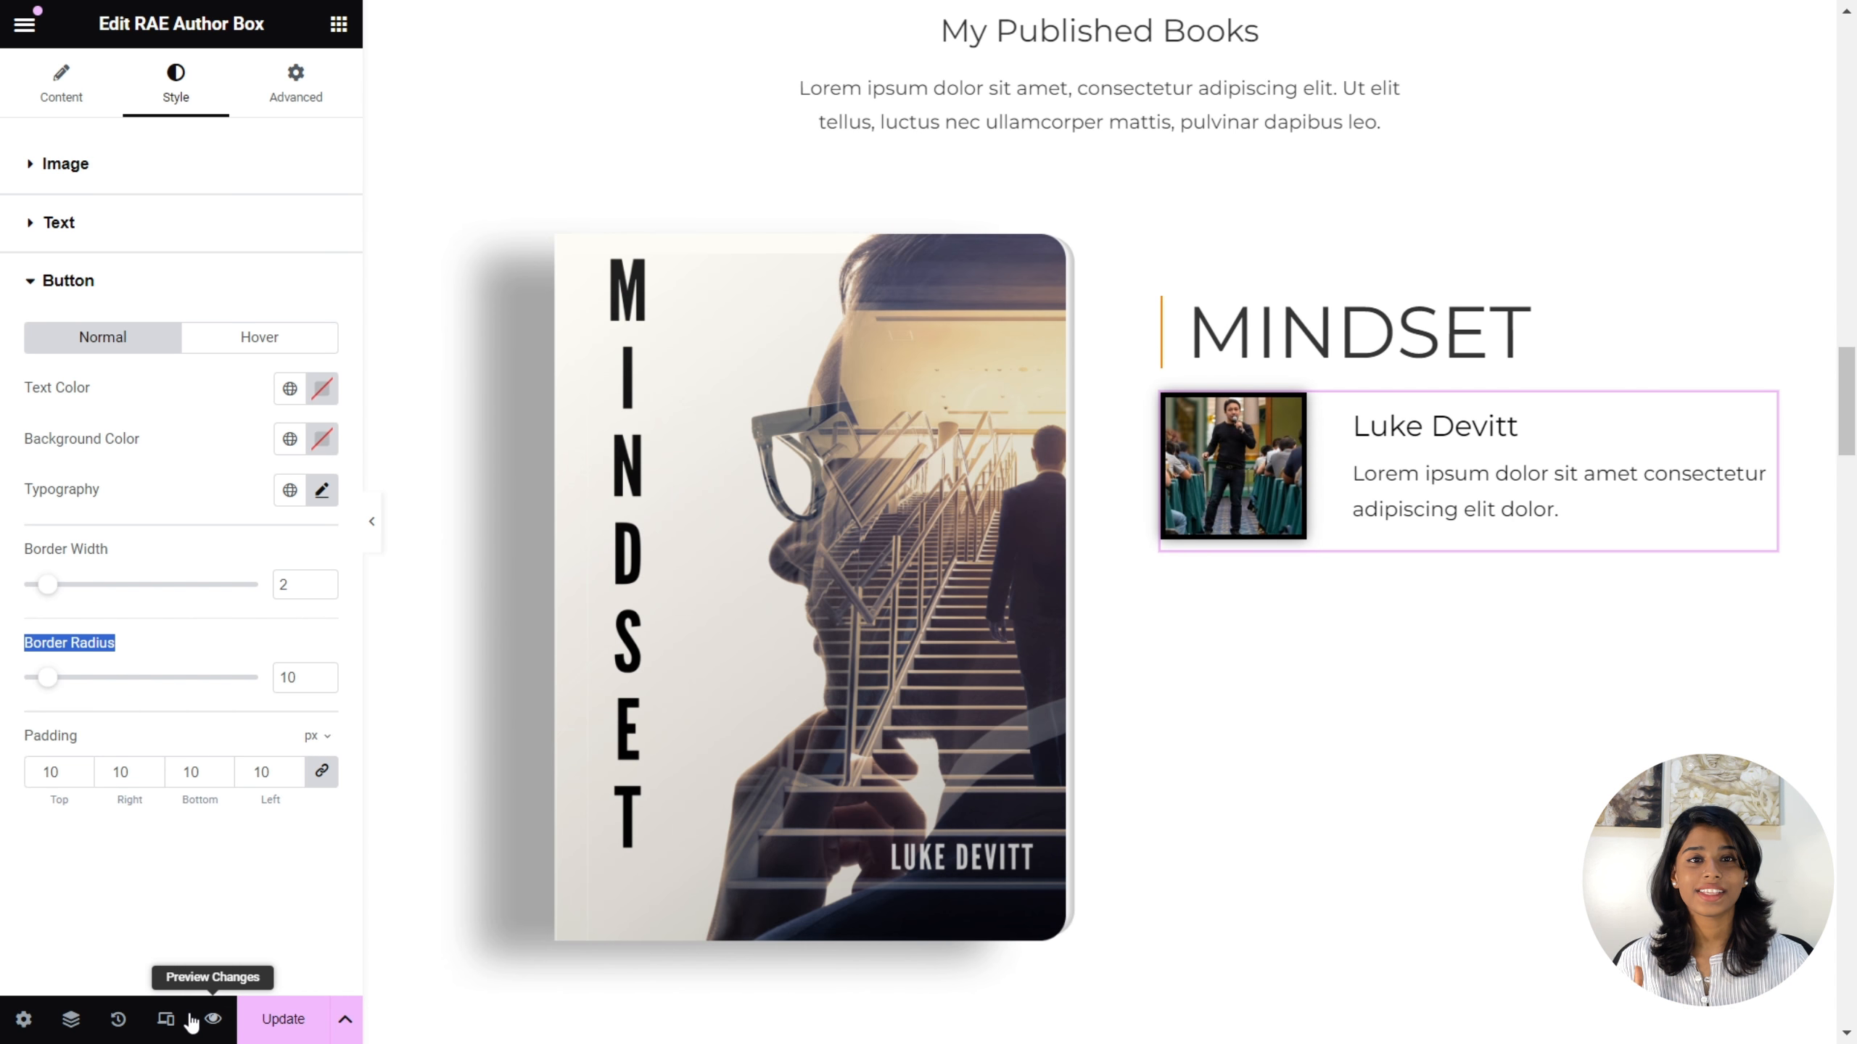
# - Preview the page live and scroll down to the MINDSET author box in My Published Books
pyautogui.click(212, 1023)
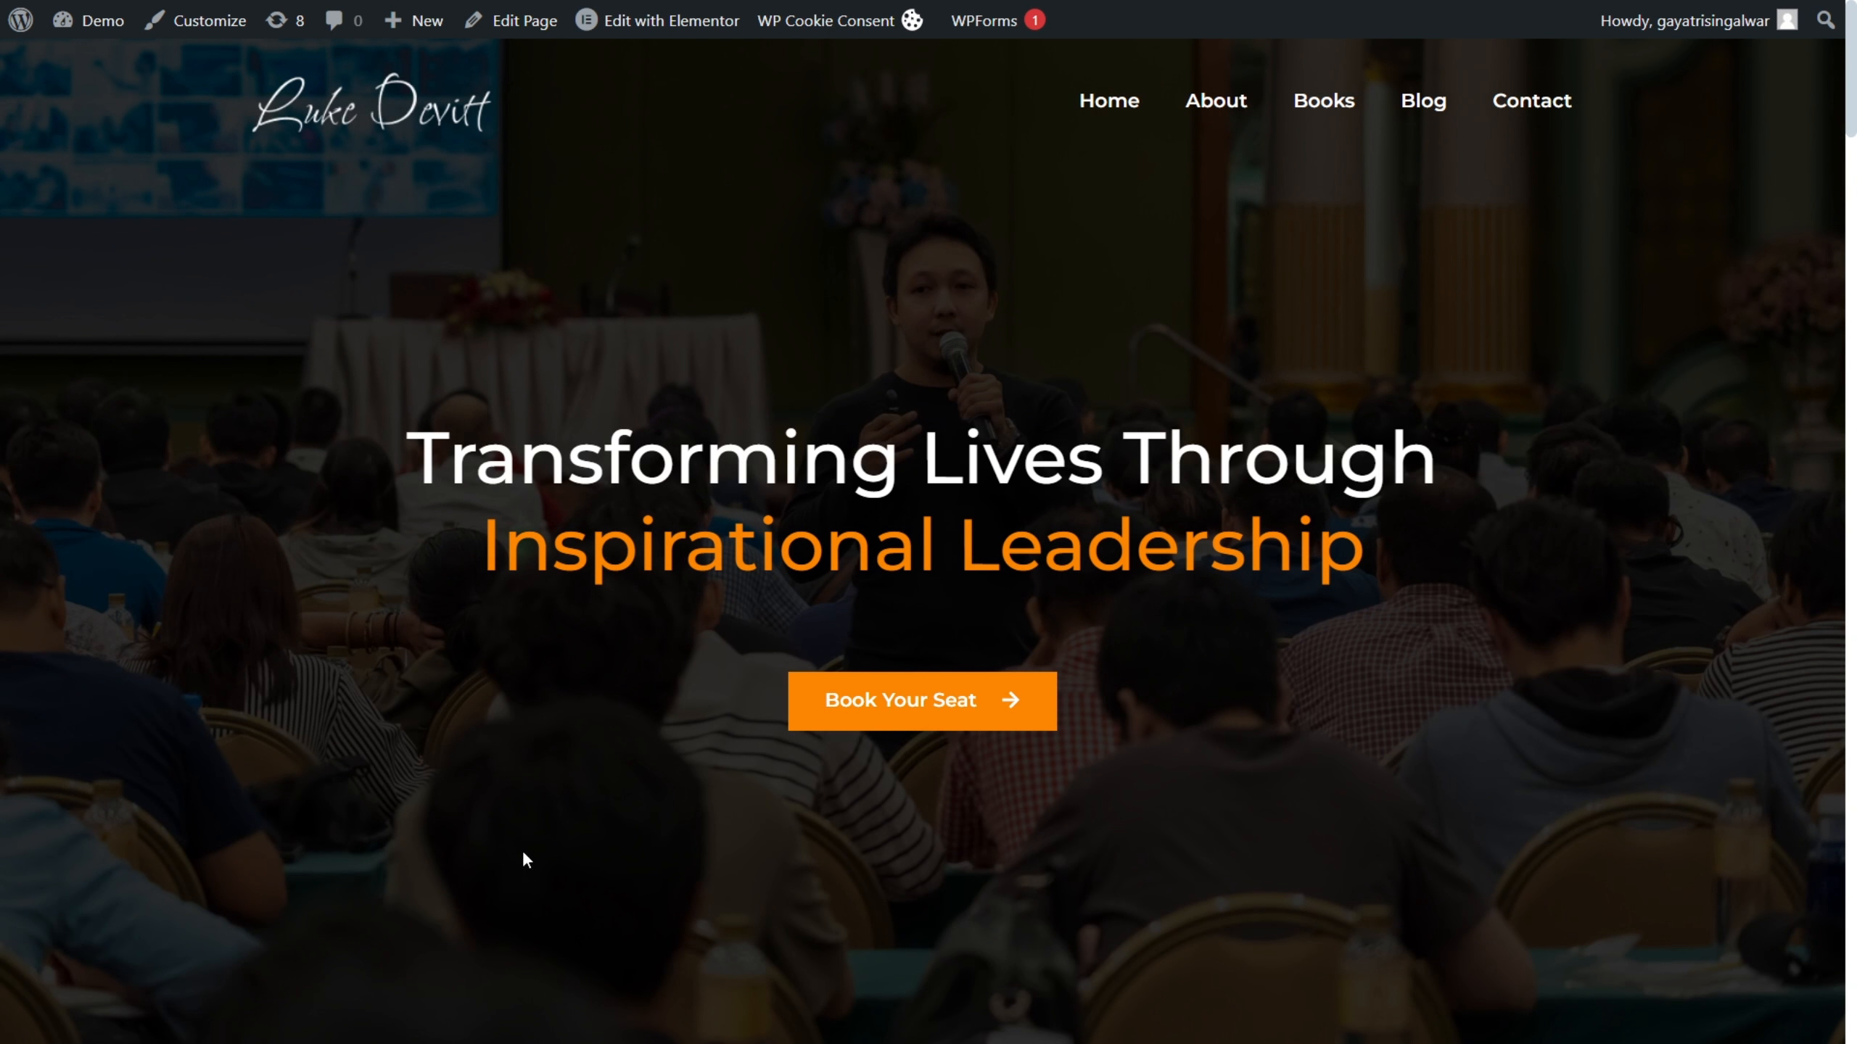
pyautogui.scroll(-10, 524, 855)
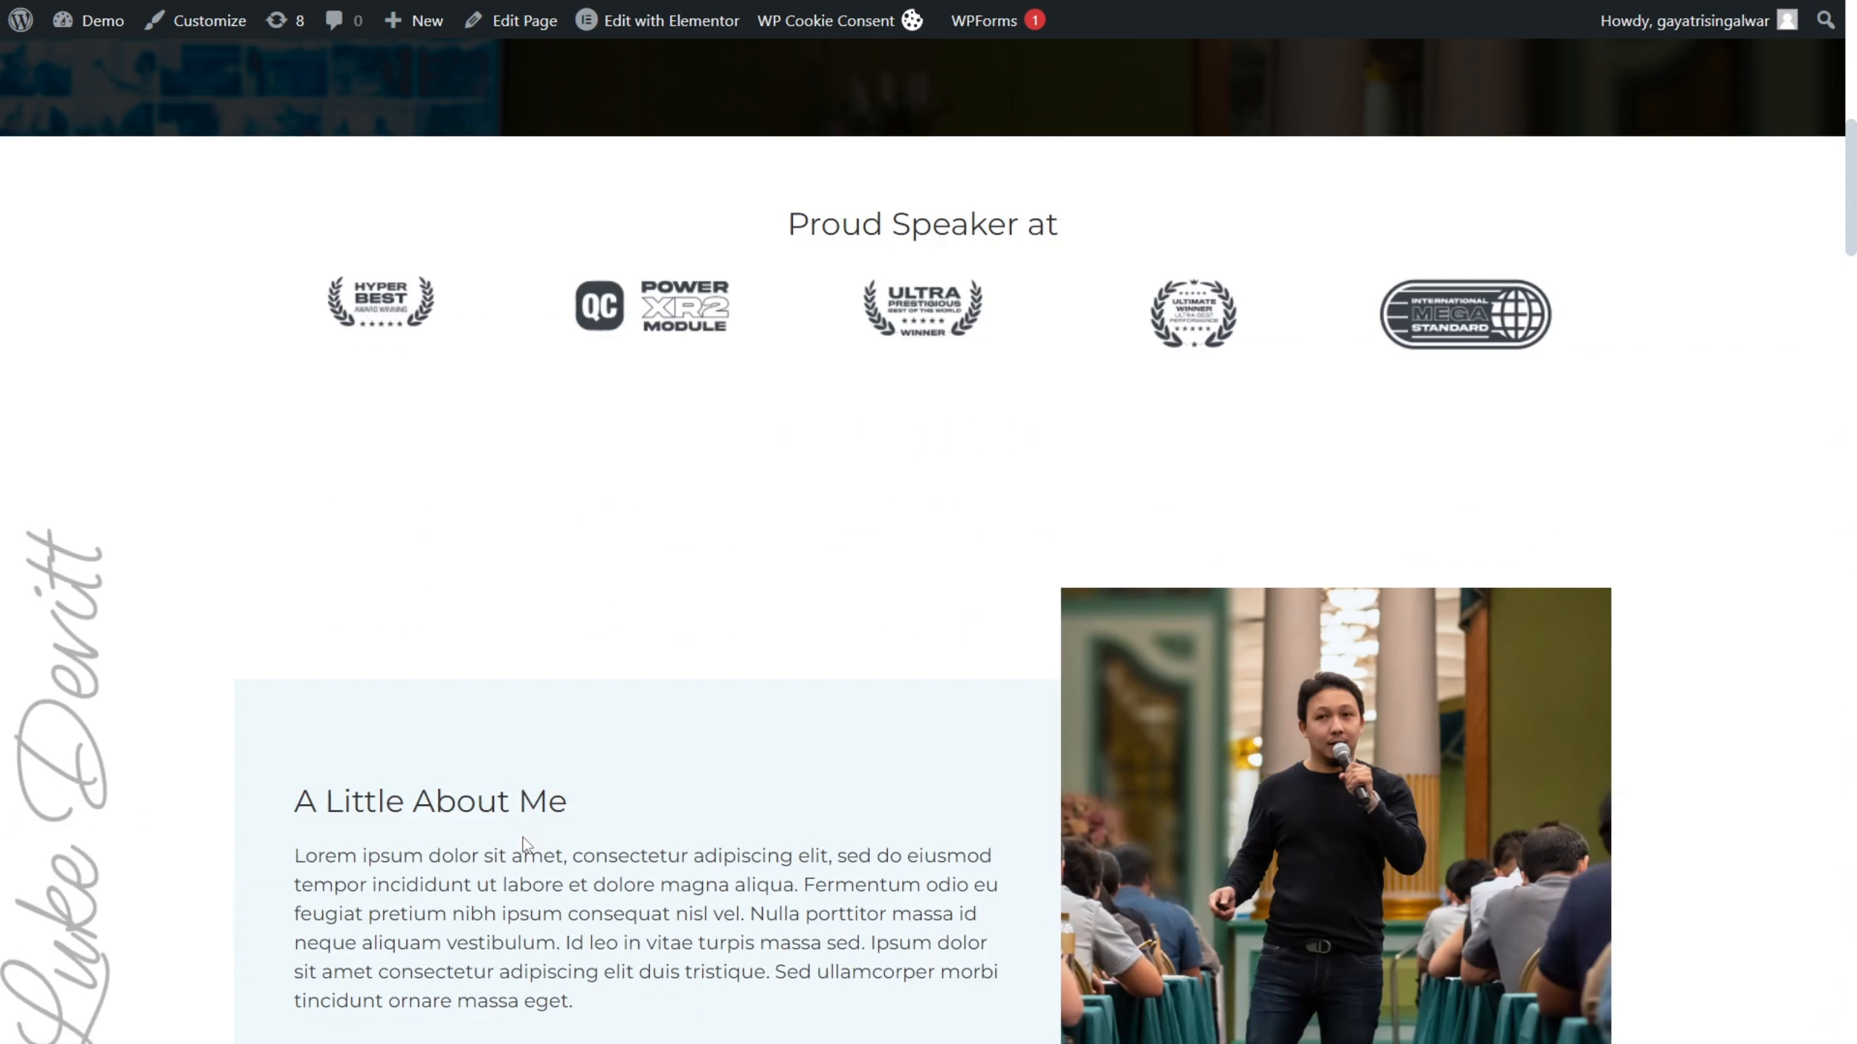
pyautogui.scroll(-15, 525, 845)
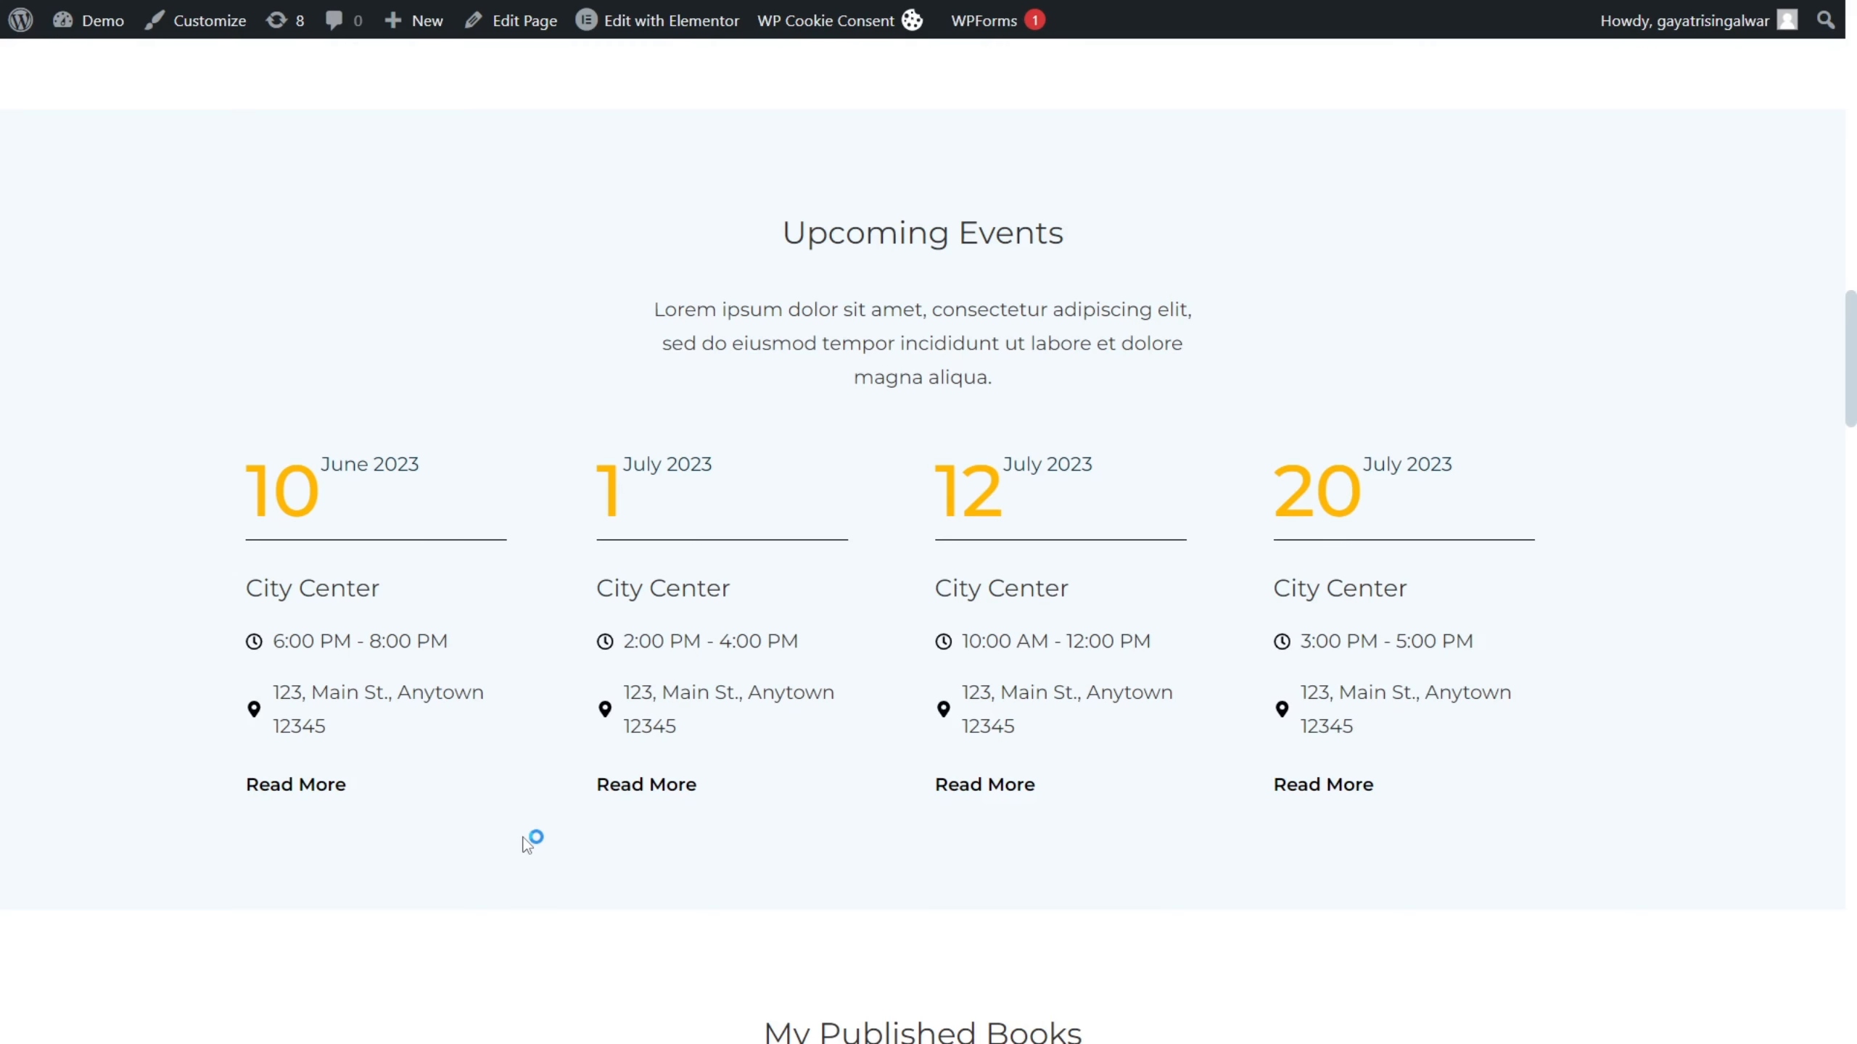
pyautogui.scroll(-10, 526, 845)
pyautogui.scroll(-2, 525, 841)
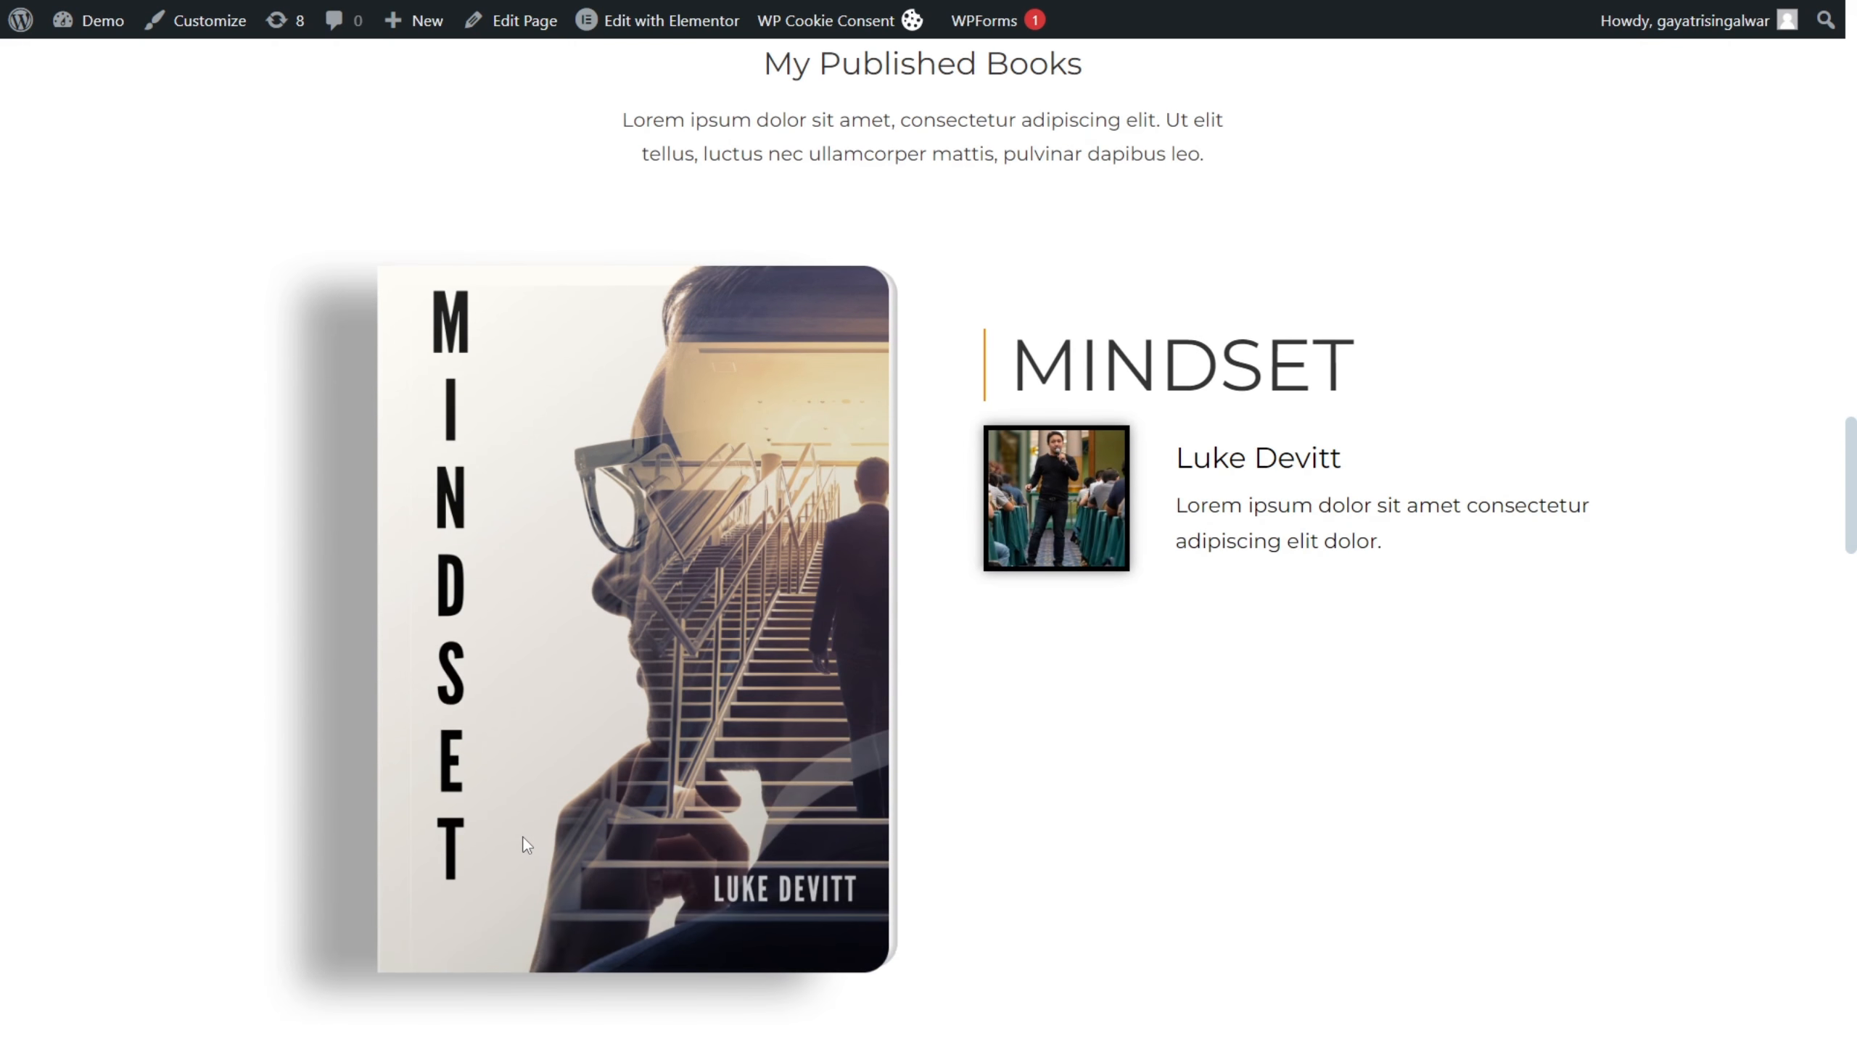